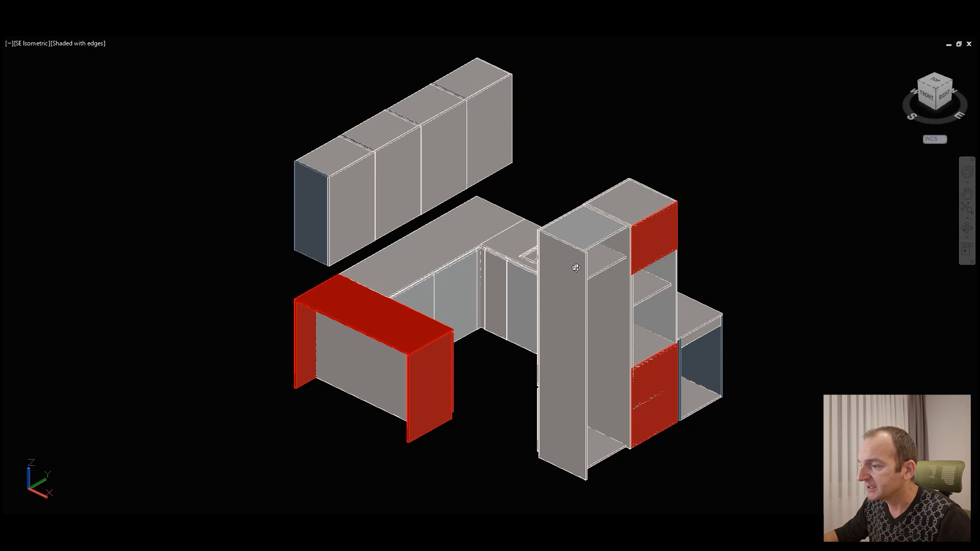
# Step: Examine the kitchen model from several sides, ending at the open back and top panel of the tall end cabinet
pyautogui.keyDown('shift'); pyautogui.moveTo(570, 310); pyautogui.dragTo(713, 325, button='middle'); pyautogui.keyUp('shift')
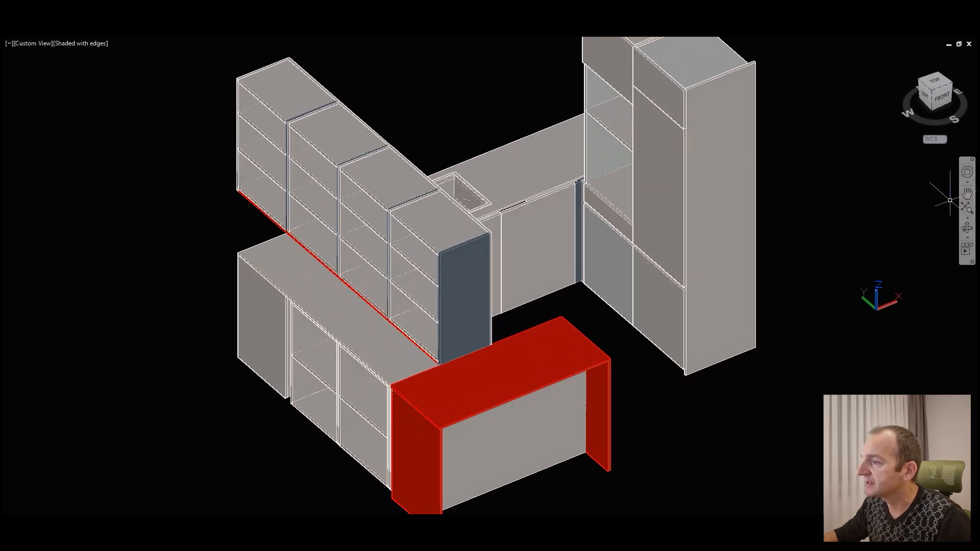
pyautogui.click(967, 228)
pyautogui.moveTo(682, 202); pyautogui.dragTo(506, 368)
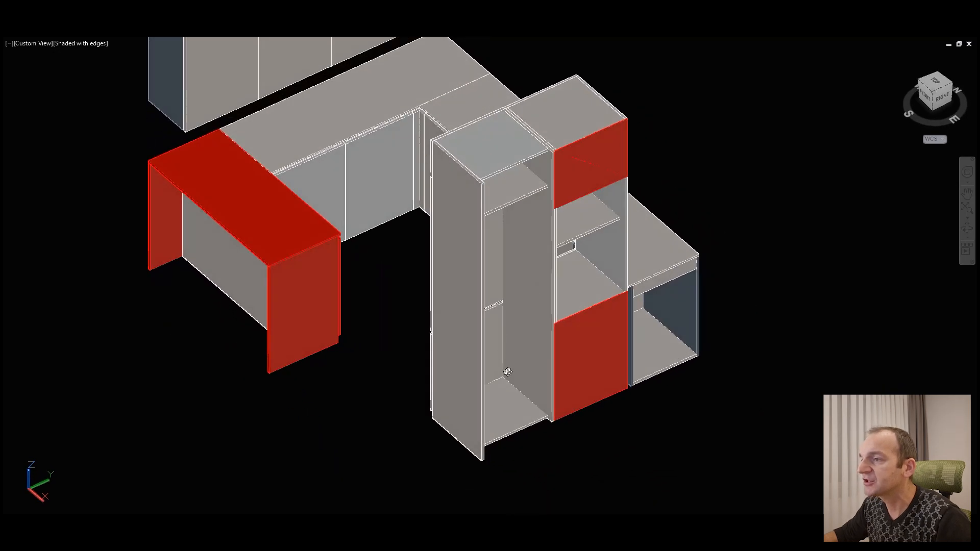
pyautogui.scroll(4, 507, 362)
pyautogui.scroll(6, 501, 85)
pyautogui.moveTo(488, 83); pyautogui.dragTo(486, 134)
pyautogui.moveTo(763, 408); pyautogui.dragTo(619, 204, button='middle')
pyautogui.click(406, 255)
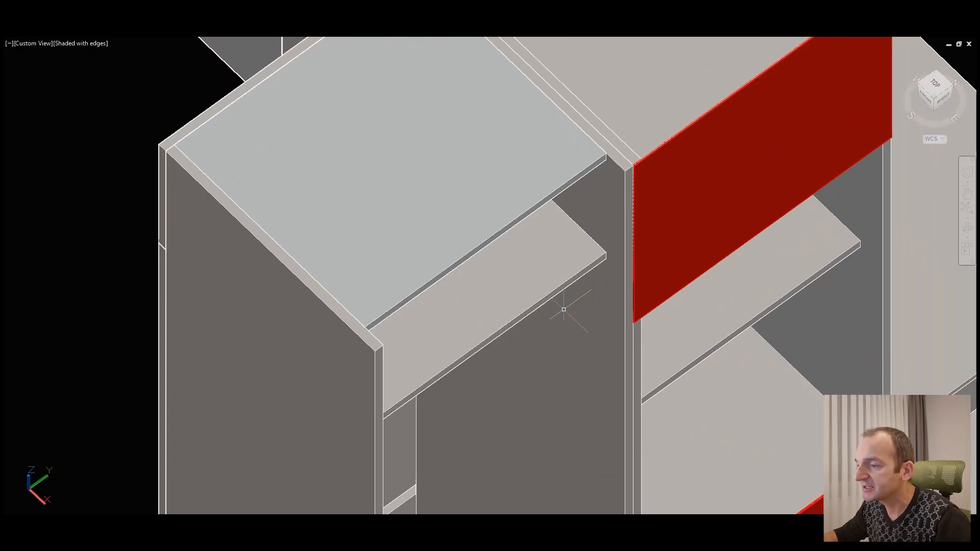
pyautogui.scroll(-2, 564, 307)
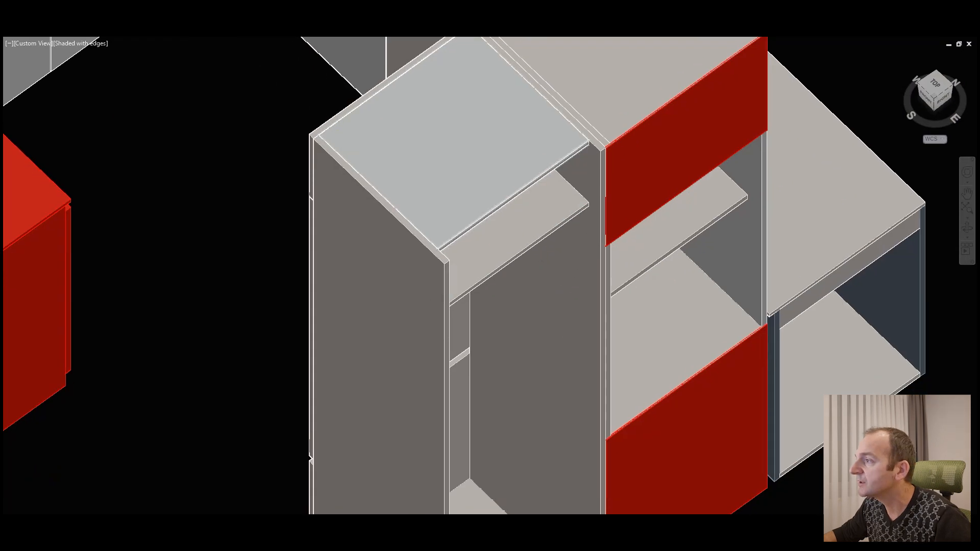
pyautogui.scroll(3, 405, 174)
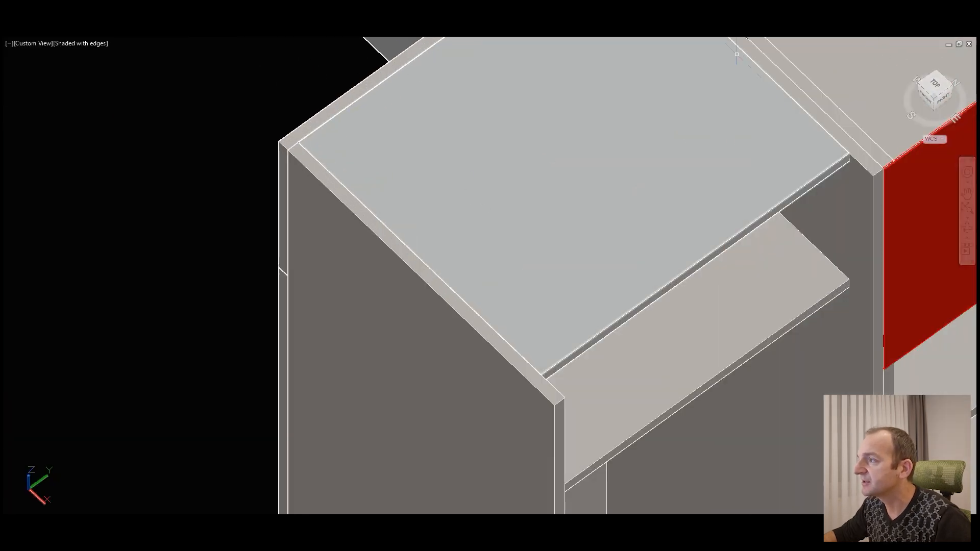
# Step: Measure the distance from the corner of the tall cabinet's recessed top panel to the corner of its side panel
pyautogui.press('Down')
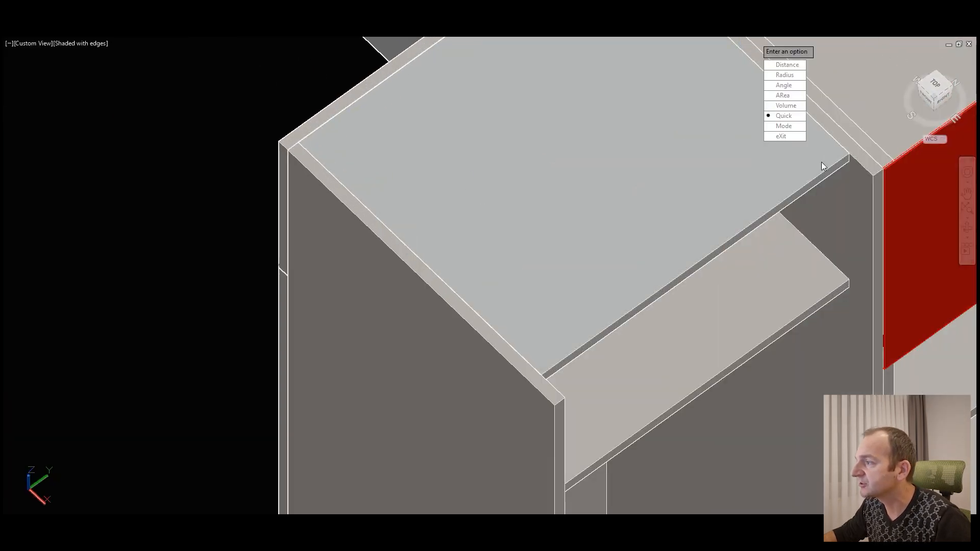
pyautogui.click(788, 65)
pyautogui.scroll(3, 813, 163)
pyautogui.click(790, 139)
pyautogui.click(860, 207)
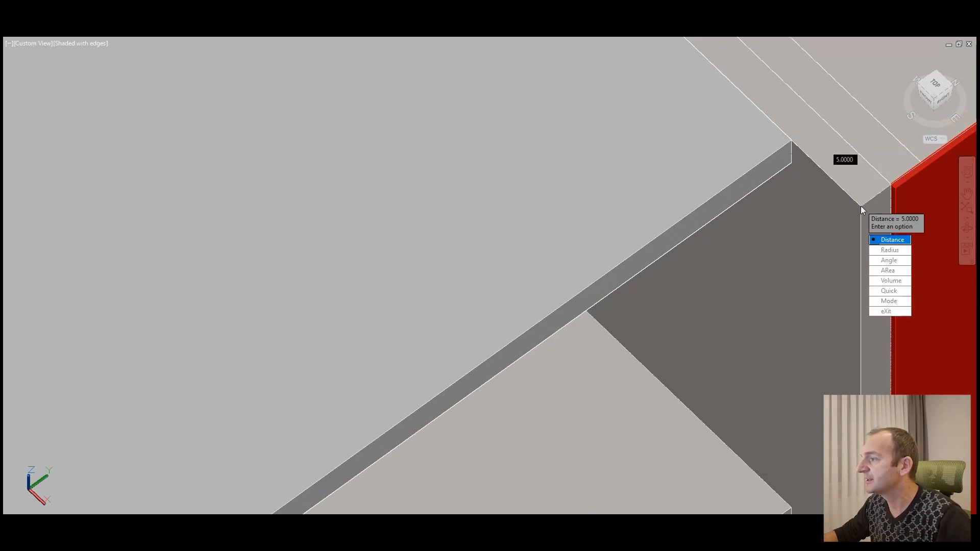
pyautogui.press('Escape')
# Step: Examine the inside of the tall cabinet and the neighbouring tower with the red panels from the model's right side
pyautogui.scroll(-5, 612, 176)
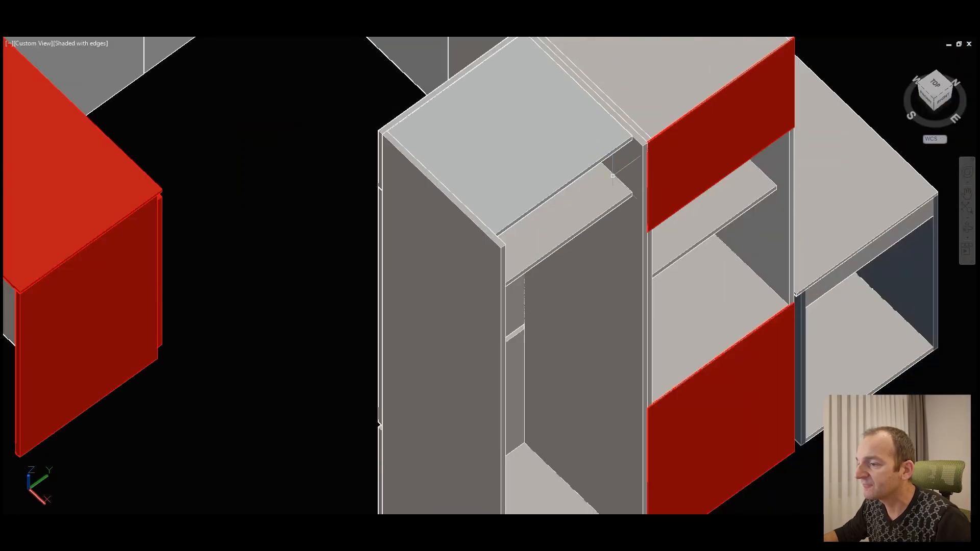
pyautogui.moveTo(587, 361); pyautogui.dragTo(575, 263, button='middle')
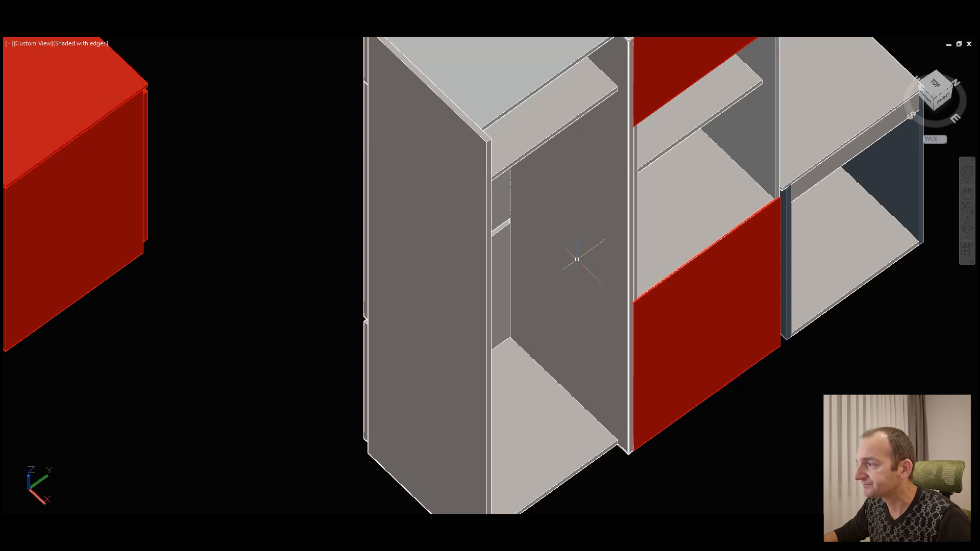
pyautogui.scroll(-3, 574, 258)
pyautogui.click(967, 230)
pyautogui.moveTo(758, 234); pyautogui.dragTo(605, 193)
pyautogui.scroll(2, 537, 190)
pyautogui.moveTo(531, 229); pyautogui.dragTo(514, 168)
pyautogui.moveTo(665, 151); pyautogui.dragTo(676, 249, button='middle')
pyautogui.scroll(1, 676, 250)
pyautogui.moveTo(579, 227)
pyautogui.mouseDown()
pyautogui.moveTo(573, 200)
pyautogui.moveTo(576, 211)
pyautogui.mouseUp()
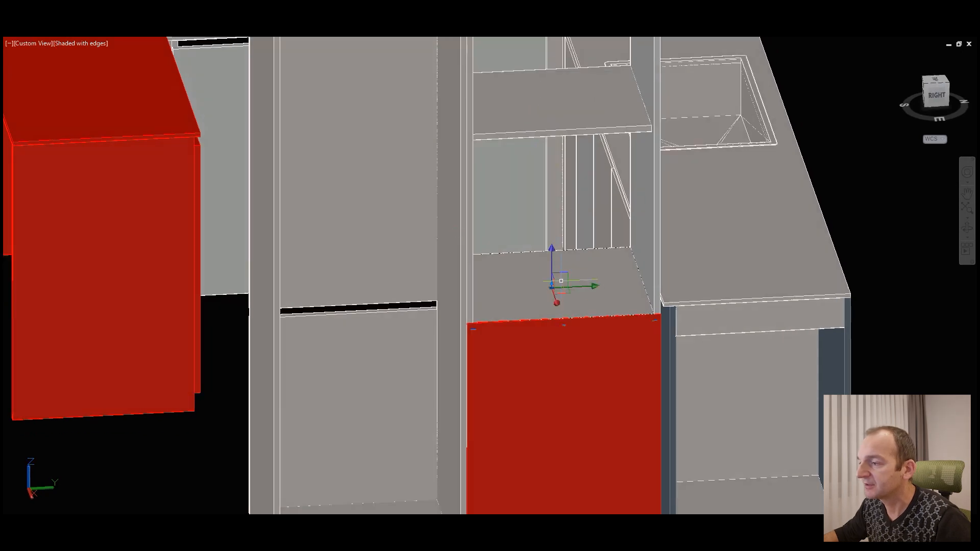
pyautogui.scroll(-4, 610, 272)
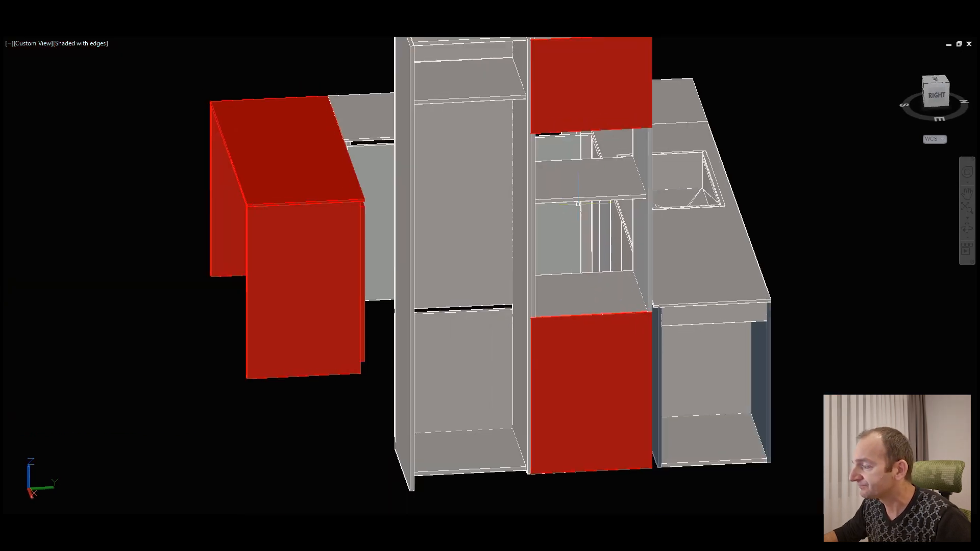
# Step: Examine the shelf and open niche between the tower's two red panels
pyautogui.click(967, 228)
pyautogui.moveTo(633, 217); pyautogui.dragTo(689, 238)
pyautogui.scroll(8, 701, 242)
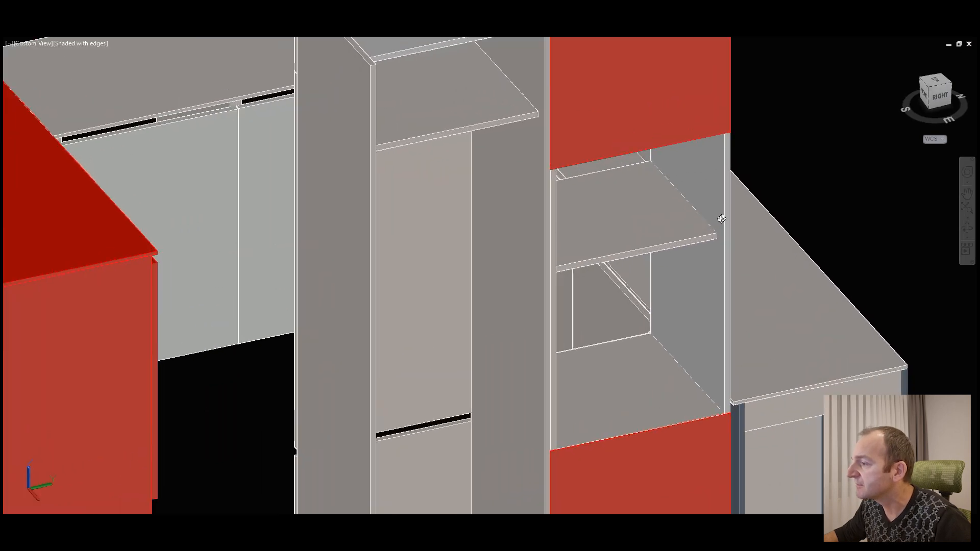
pyautogui.scroll(-2, 588, 219)
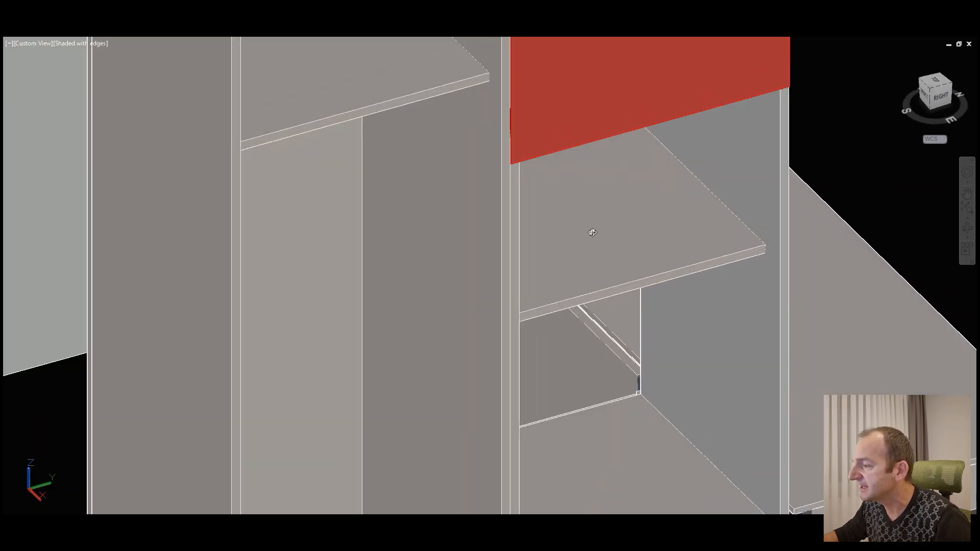
pyautogui.scroll(-2, 628, 187)
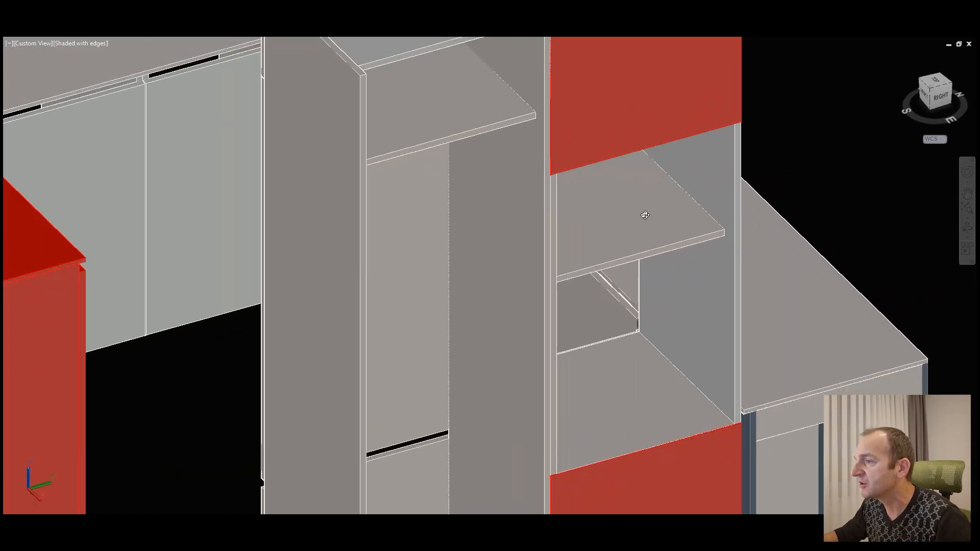
pyautogui.scroll(-1, 665, 207)
pyautogui.moveTo(660, 218); pyautogui.dragTo(668, 226, button='middle')
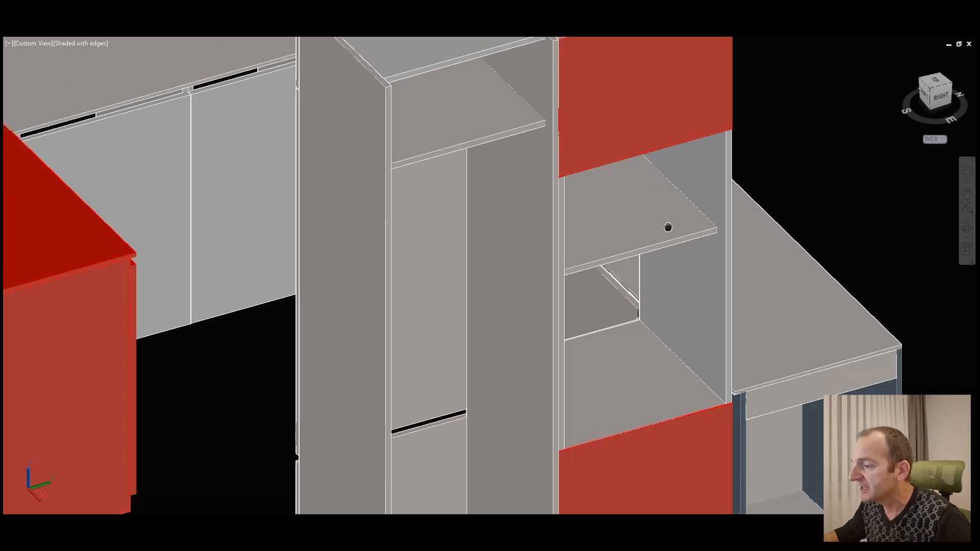
pyautogui.scroll(-1, 632, 291)
pyautogui.click(611, 124)
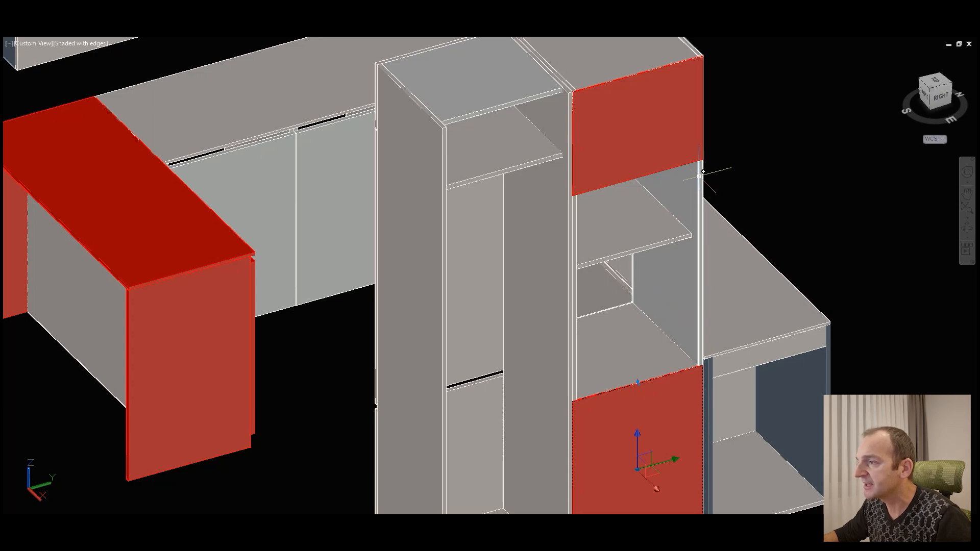
# Step: Examine the opposite side of the tall units, including the niche and the gaps between the upper and lower fronts
pyautogui.click(967, 230)
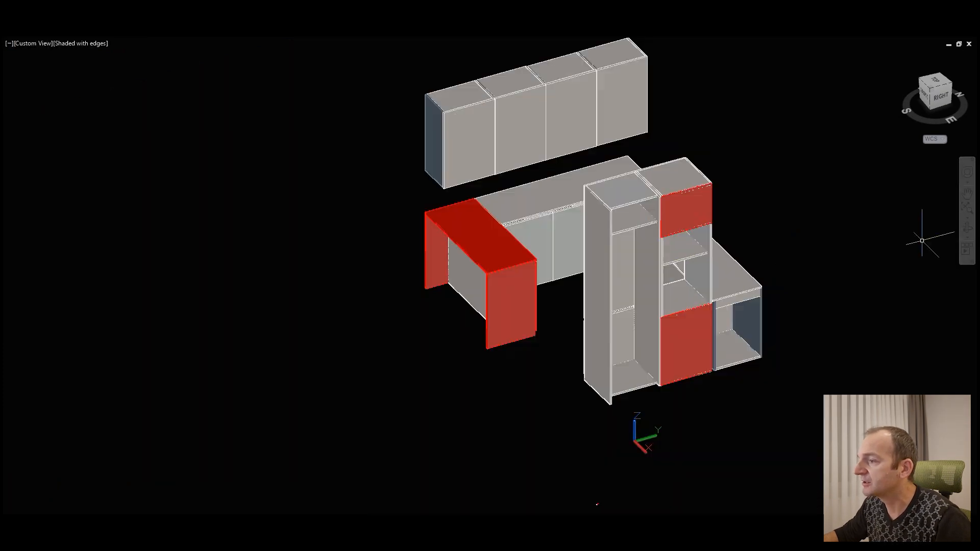
pyautogui.moveTo(525, 236); pyautogui.dragTo(816, 245)
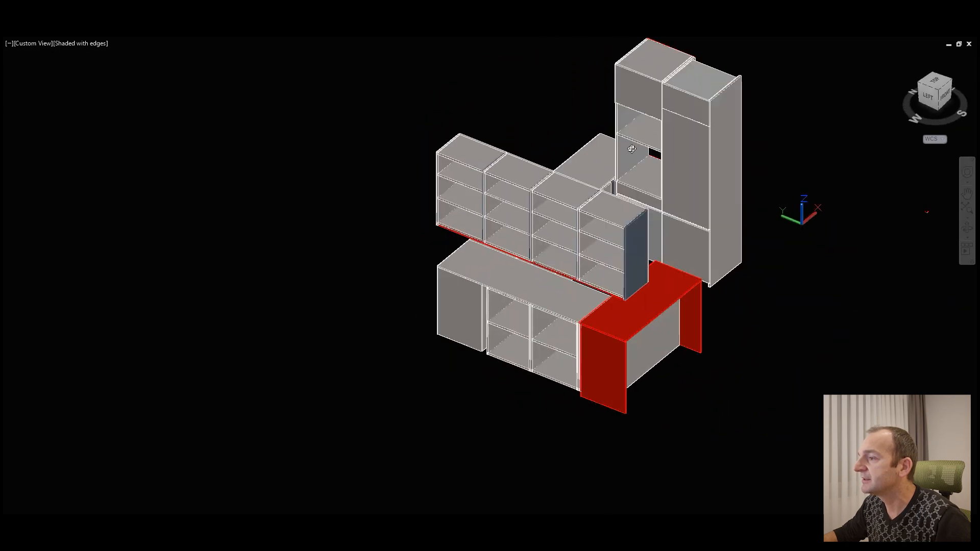
pyautogui.scroll(2, 647, 91)
pyautogui.scroll(3, 648, 90)
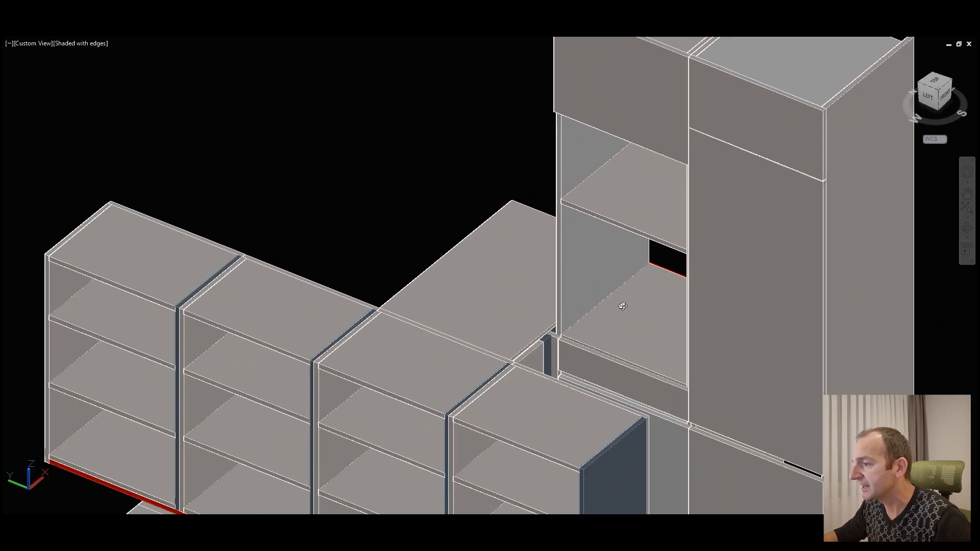
pyautogui.moveTo(622, 279); pyautogui.dragTo(647, 176)
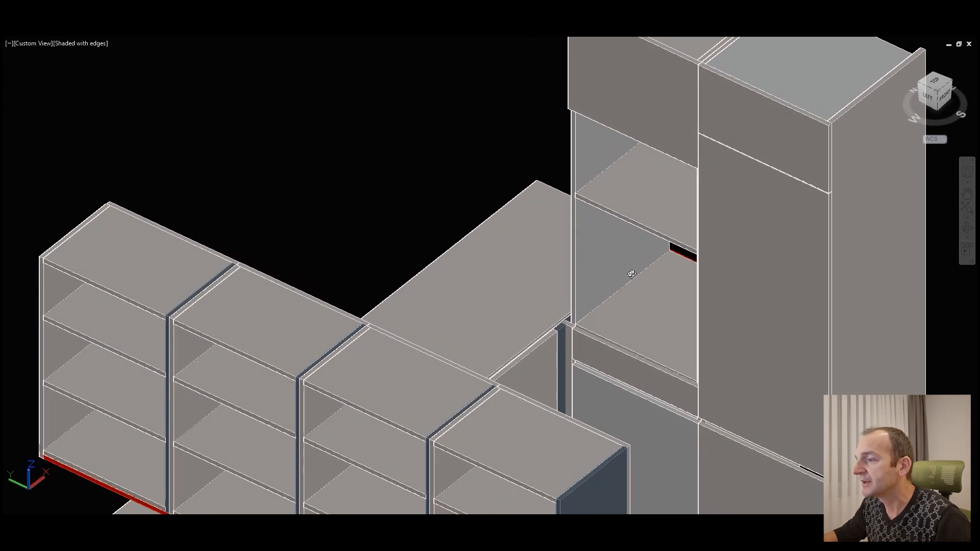
pyautogui.moveTo(690, 416); pyautogui.dragTo(710, 434)
pyautogui.moveTo(709, 434); pyautogui.dragTo(539, 249, button='middle')
pyautogui.scroll(4, 452, 229)
pyautogui.scroll(1, 497, 232)
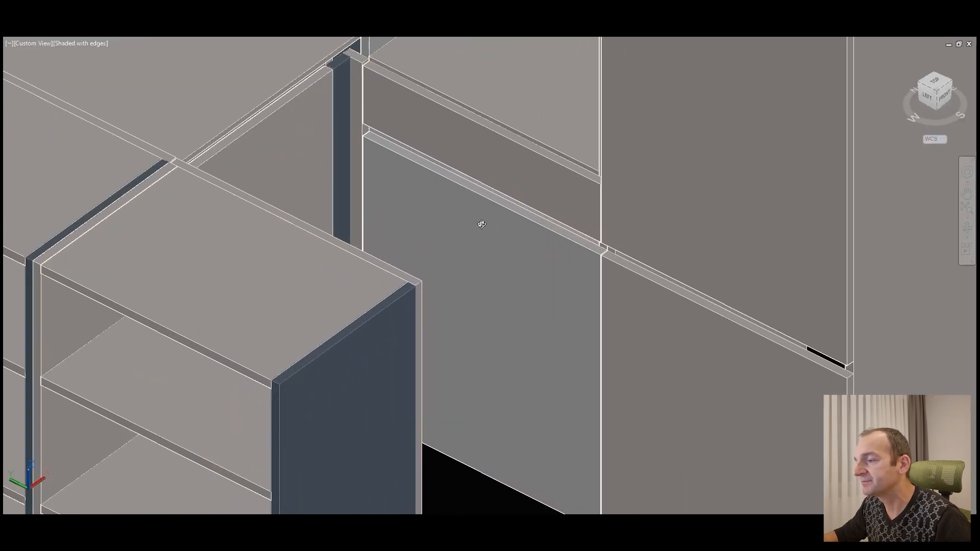
pyautogui.scroll(-3, 584, 192)
pyautogui.scroll(-4, 596, 211)
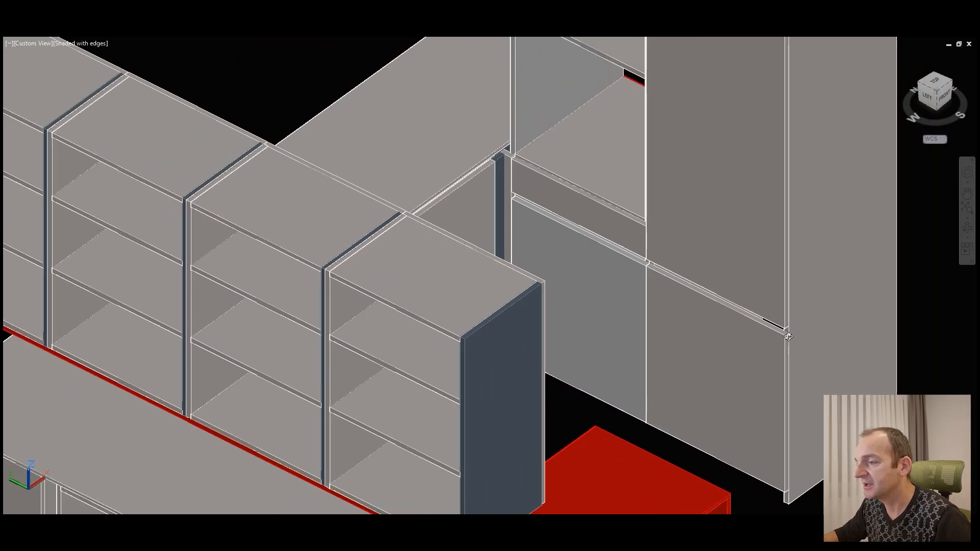
pyautogui.scroll(-4, 694, 206)
# Step: Examine the row of wall cabinets from its open back, checking the end cabinet's shelves and side panel
pyautogui.moveTo(641, 297); pyautogui.dragTo(502, 233)
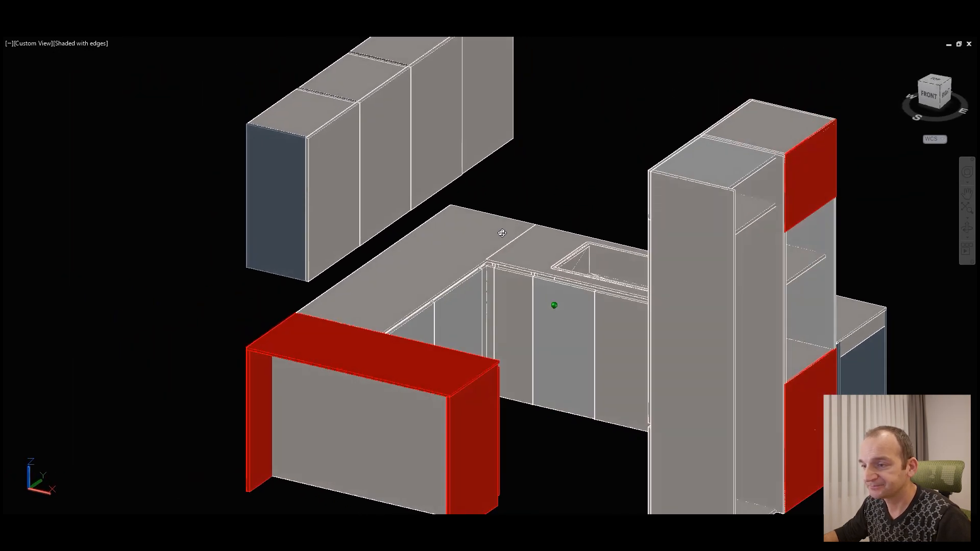
pyautogui.moveTo(403, 226); pyautogui.dragTo(576, 236)
pyautogui.scroll(2, 439, 377)
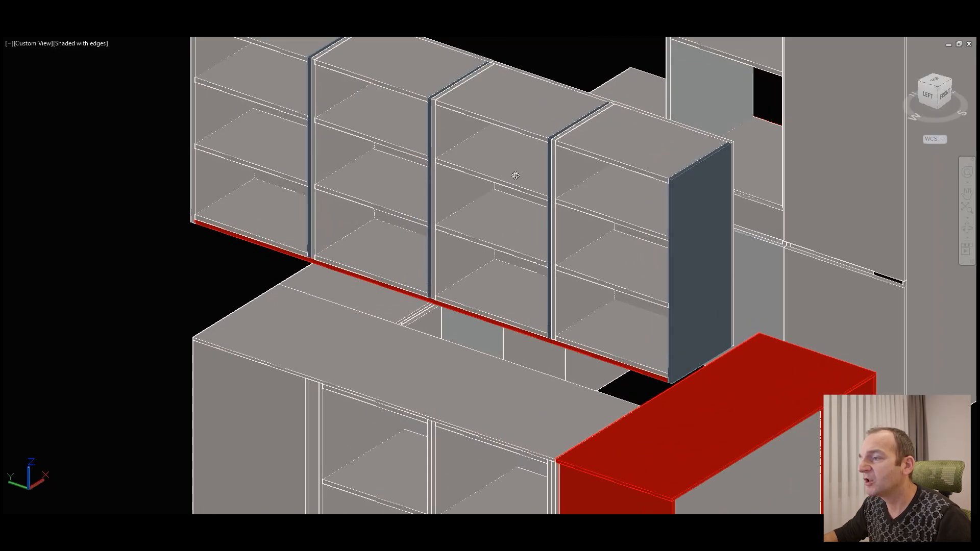
pyautogui.scroll(1, 514, 175)
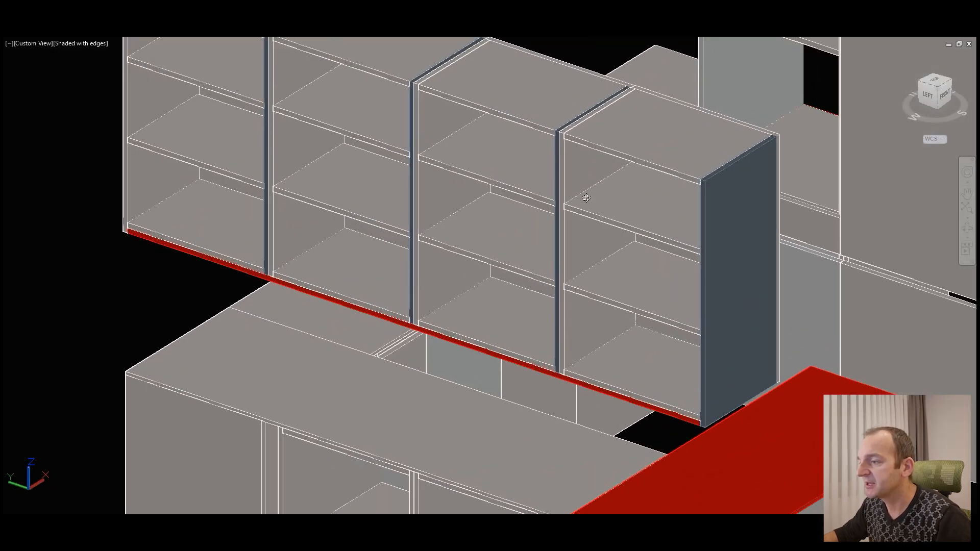
pyautogui.keyDown('shift'); pyautogui.moveTo(629, 266); pyautogui.dragTo(605, 305, button='middle'); pyautogui.keyUp('shift')
pyautogui.click(627, 203)
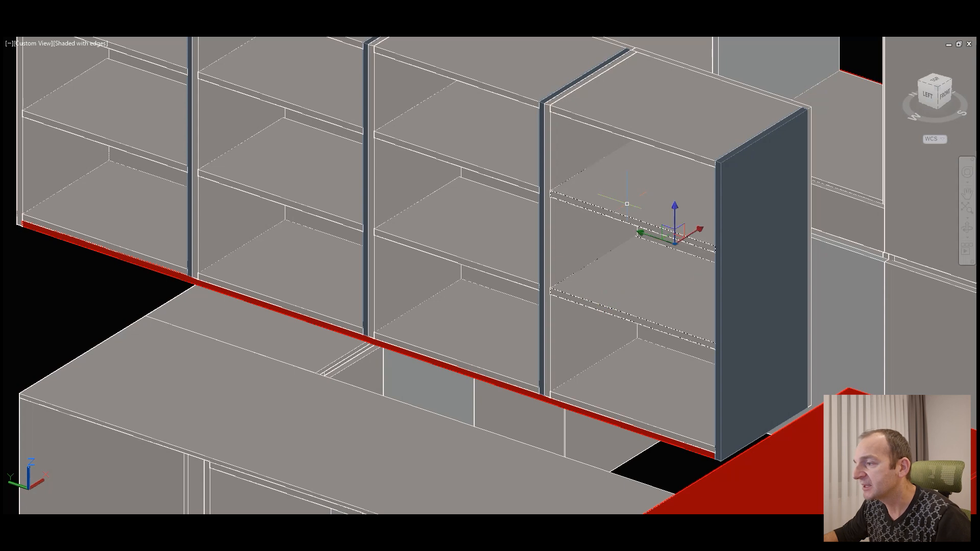
pyautogui.scroll(-2, 669, 218)
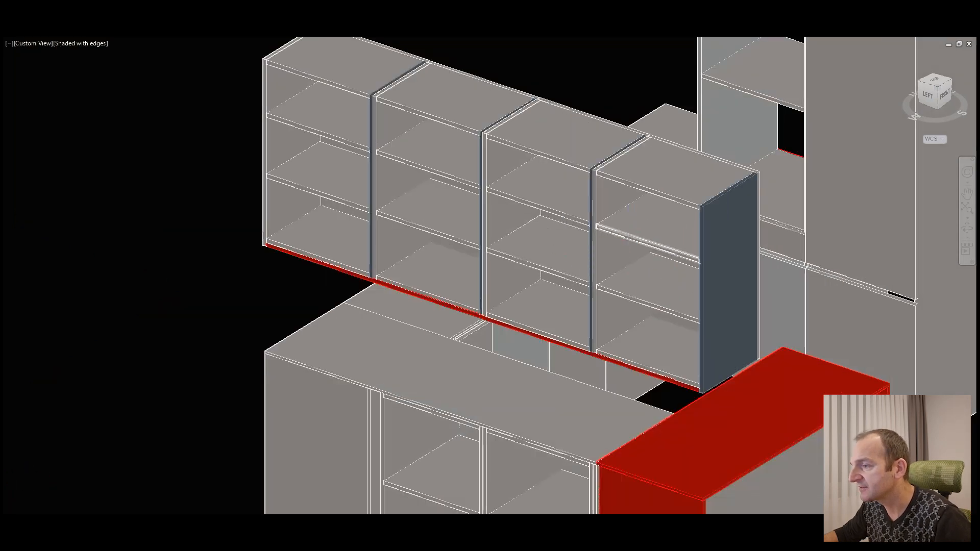
pyautogui.scroll(5, 777, 295)
pyautogui.moveTo(777, 295); pyautogui.dragTo(598, 213, button='middle')
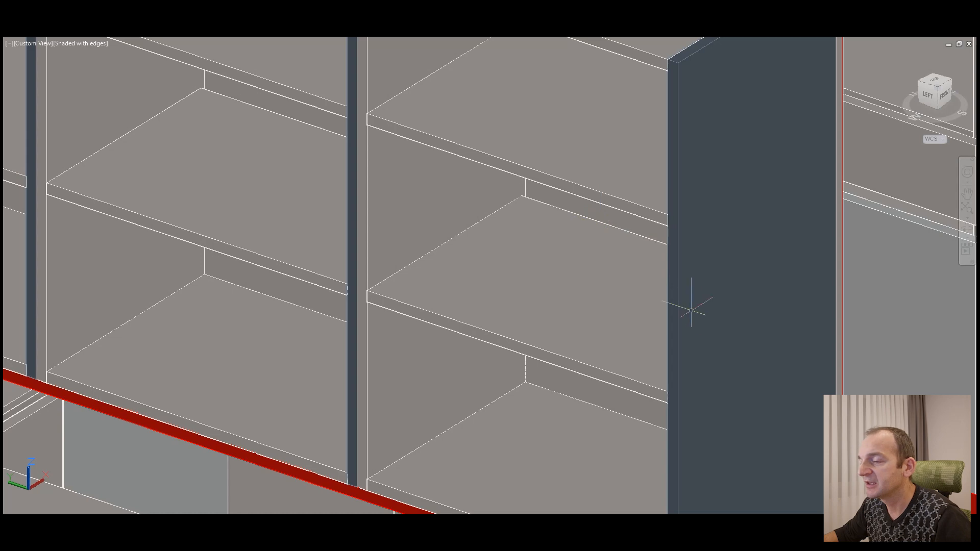
pyautogui.scroll(-4, 635, 316)
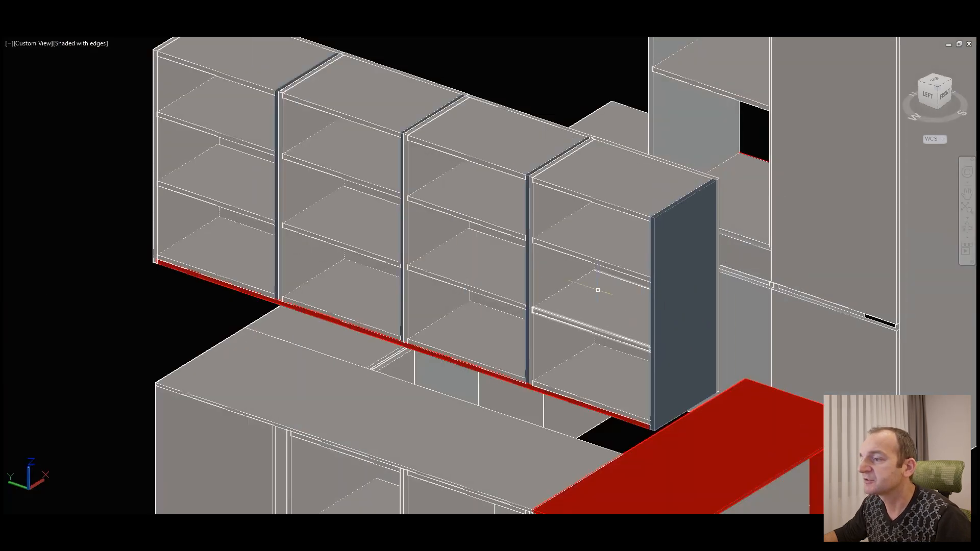
# Step: Measure the length of the upper shelf between the side panels of the end wall cabinet
pyautogui.scroll(2, 579, 263)
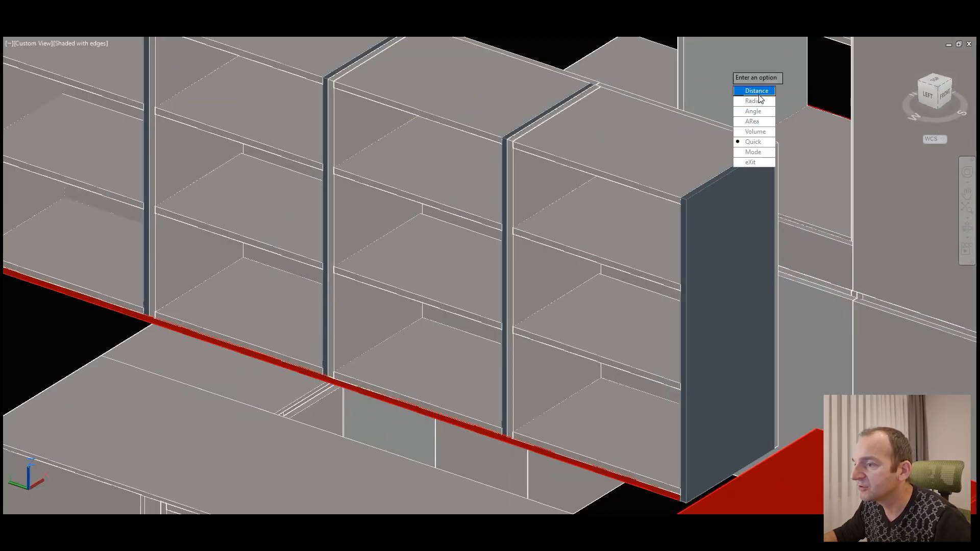
pyautogui.click(758, 95)
pyautogui.scroll(3, 589, 213)
pyautogui.click(437, 235)
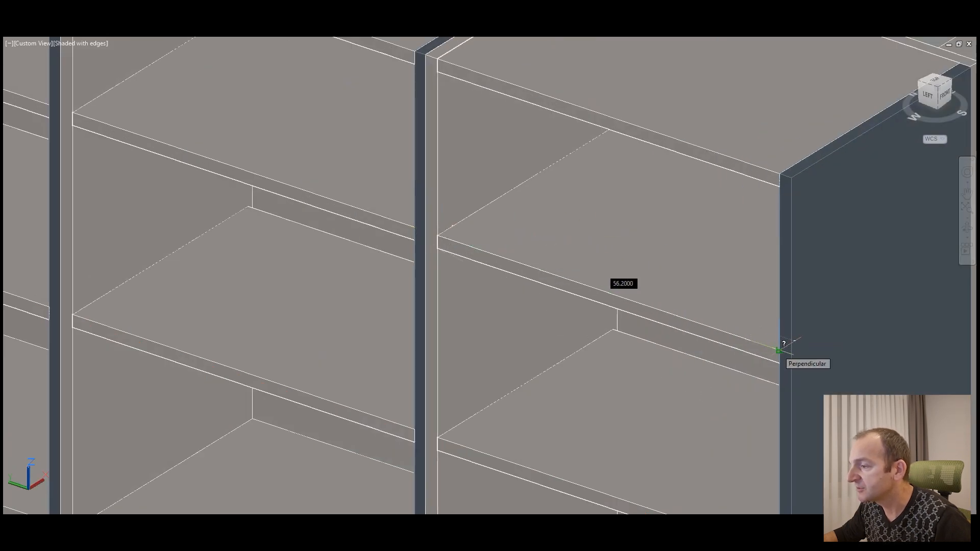
# Step: Measure the overall width of the end wall cabinet along its upper front edge, from one outer side to the other
pyautogui.scroll(-4, 594, 205)
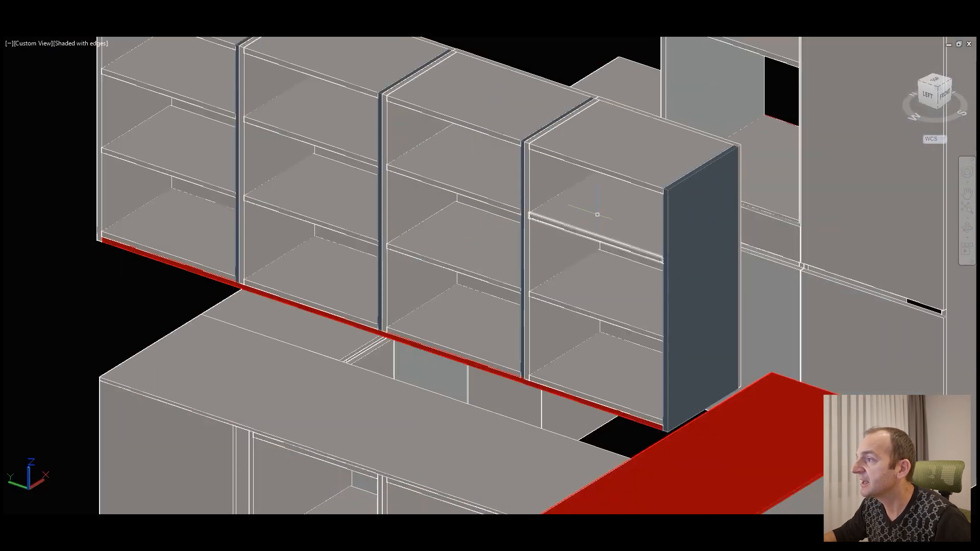
pyautogui.scroll(2, 632, 214)
pyautogui.click(747, 7)
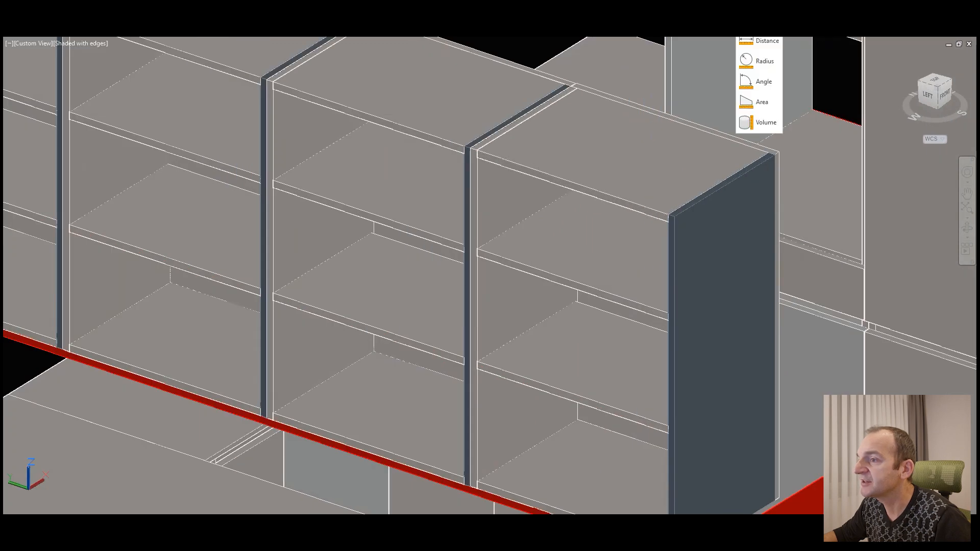
pyautogui.click(761, 42)
pyautogui.scroll(2, 546, 148)
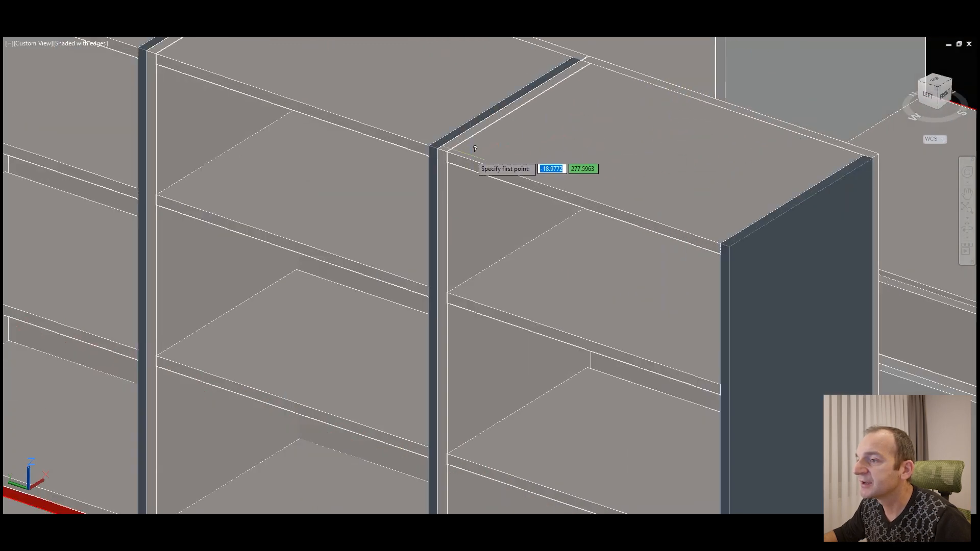
pyautogui.click(437, 148)
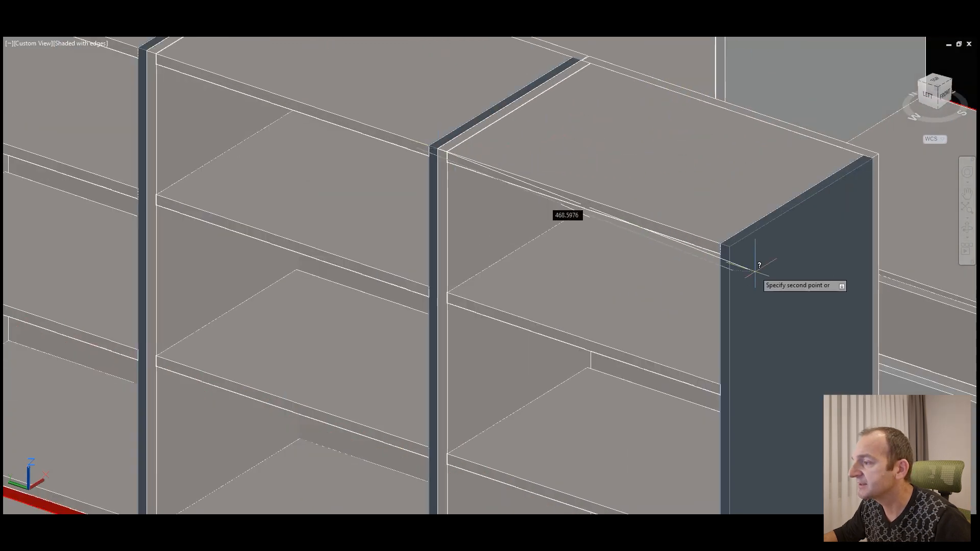
pyautogui.click(728, 247)
pyautogui.scroll(-4, 732, 247)
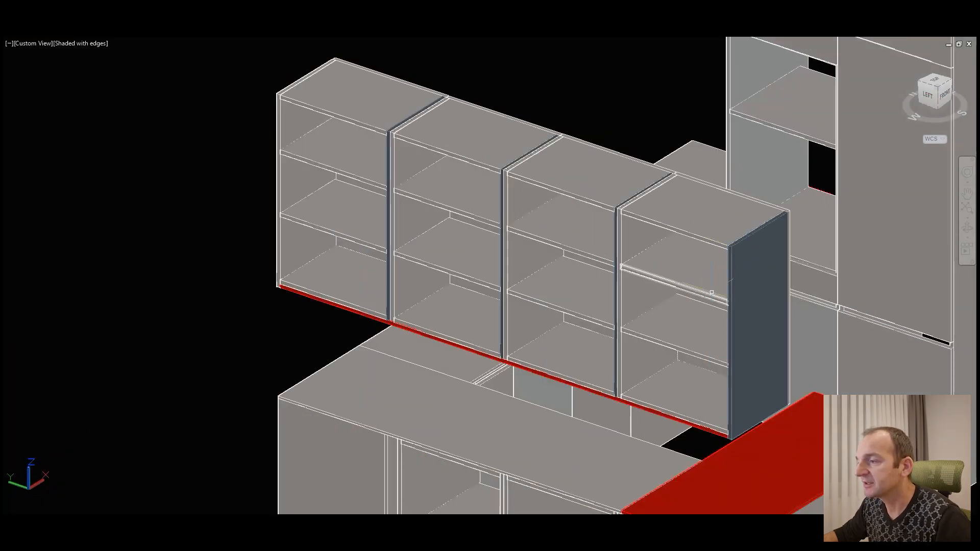
# Step: Examine the end wall cabinet's top and side panels up close and compare them with the rest of the row
pyautogui.moveTo(711, 292); pyautogui.dragTo(675, 275, button='middle')
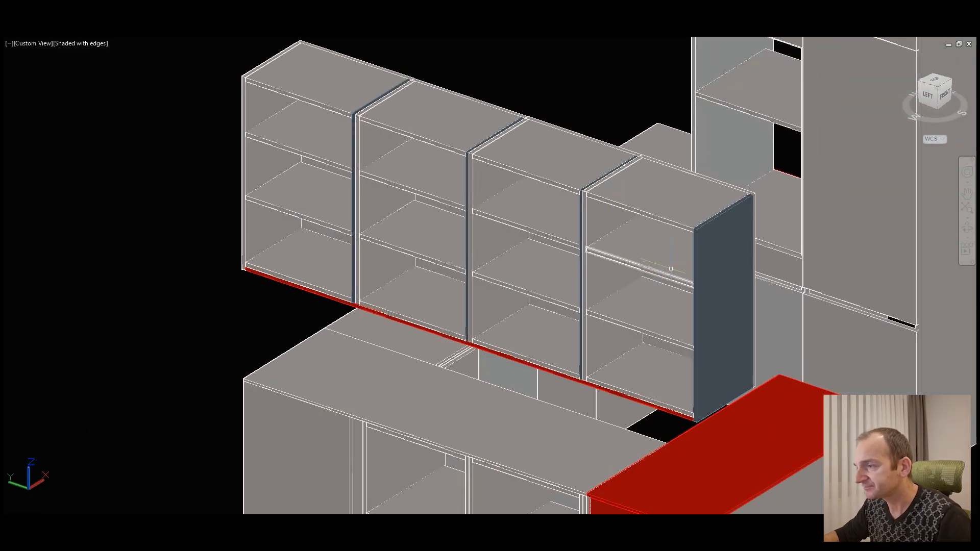
pyautogui.scroll(5, 682, 202)
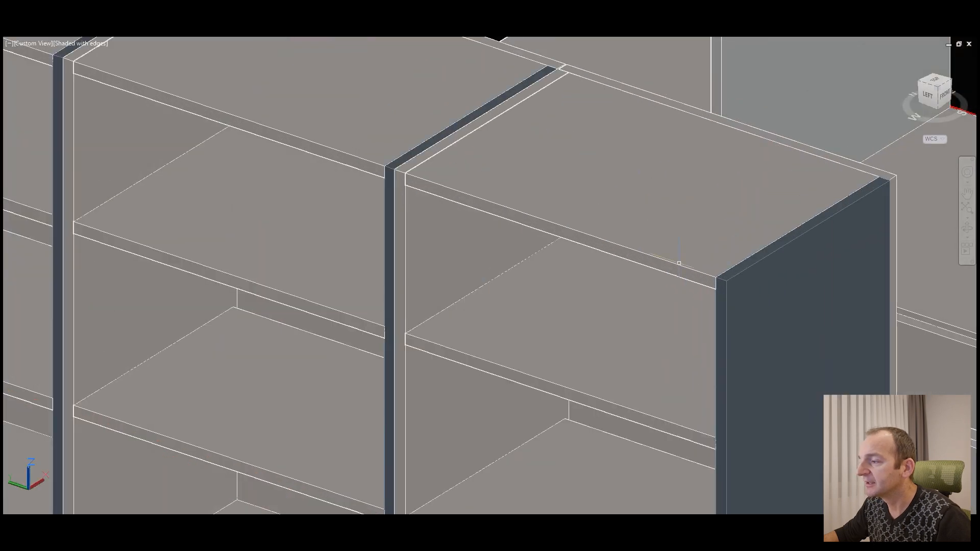
pyautogui.scroll(-2, 617, 214)
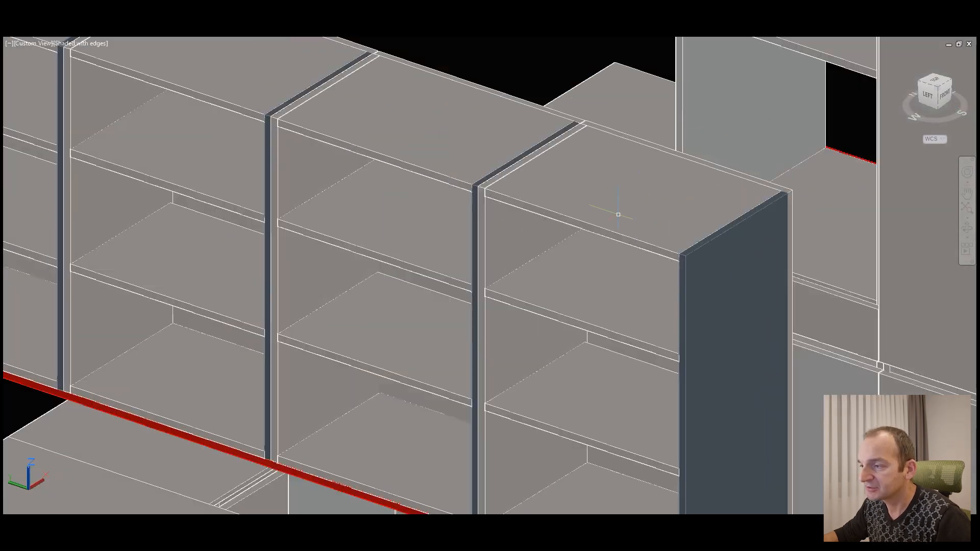
pyautogui.scroll(-2, 618, 214)
pyautogui.click(587, 262)
pyautogui.scroll(-2, 586, 262)
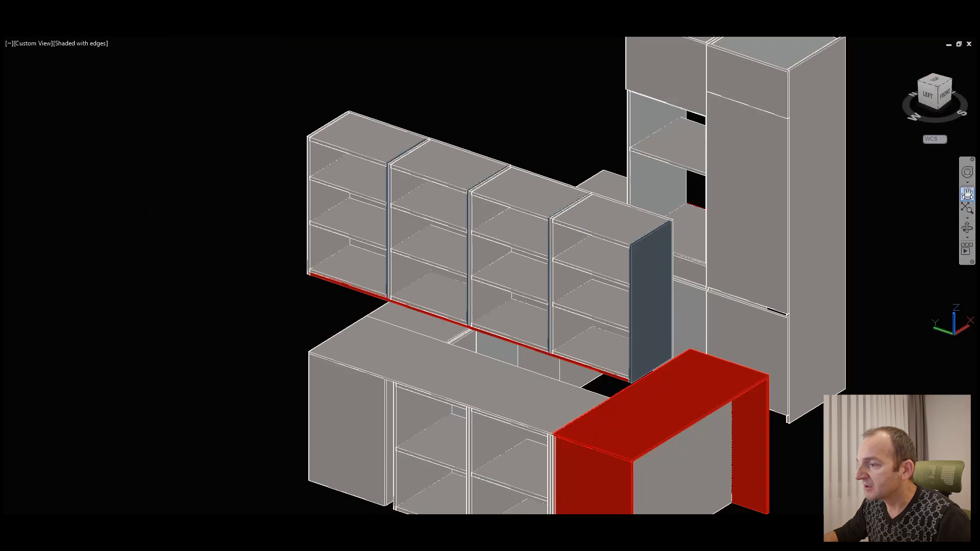
# Step: Examine the wall cabinets' fronts and end panel, and the red panel beneath the row from below and from both sides
pyautogui.click(964, 229)
pyautogui.moveTo(647, 296); pyautogui.dragTo(394, 116)
pyautogui.scroll(5, 510, 240)
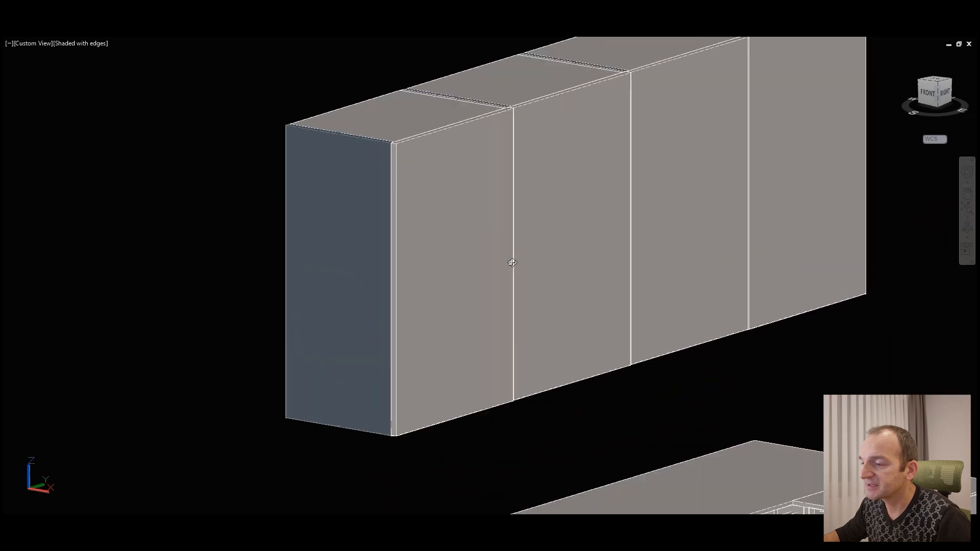
pyautogui.moveTo(482, 343)
pyautogui.mouseDown()
pyautogui.moveTo(438, 397)
pyautogui.moveTo(487, 364)
pyautogui.moveTo(489, 348)
pyautogui.mouseUp()
pyautogui.scroll(7, 586, 332)
pyautogui.moveTo(583, 318); pyautogui.dragTo(656, 341)
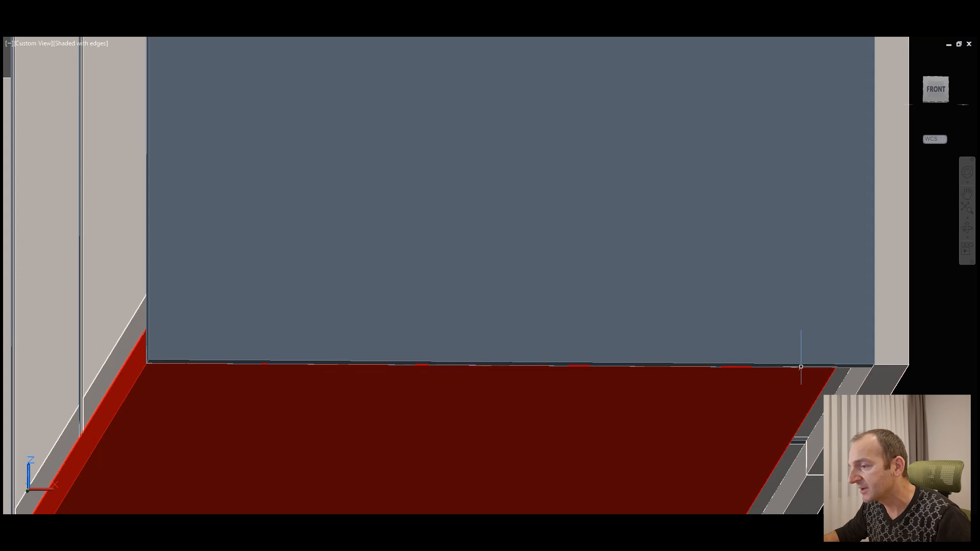
pyautogui.scroll(-4, 793, 357)
pyautogui.click(744, 392)
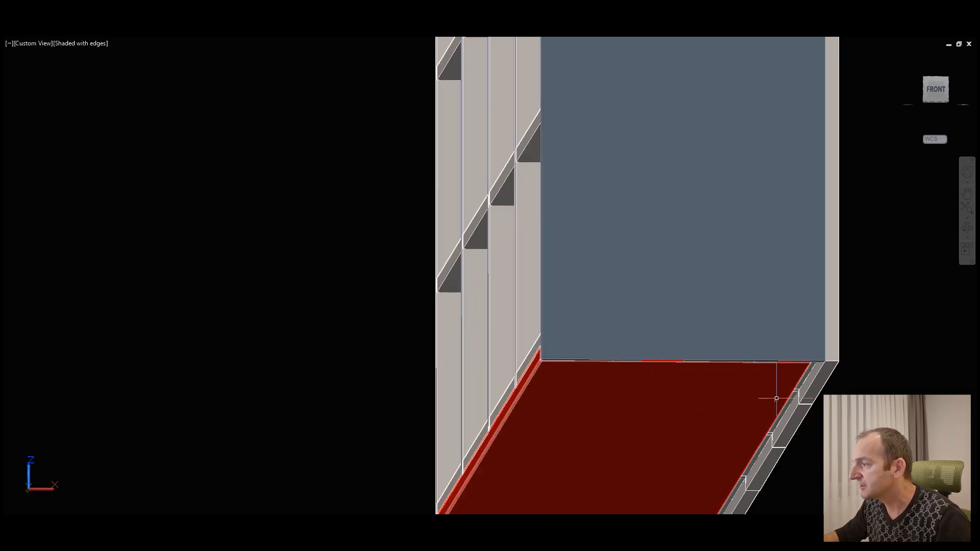
pyautogui.click(969, 230)
pyautogui.moveTo(829, 306); pyautogui.dragTo(769, 310)
pyautogui.moveTo(871, 268); pyautogui.dragTo(627, 210, button='middle')
pyautogui.scroll(5, 405, 299)
pyautogui.keyDown('shift'); pyautogui.moveTo(442, 282); pyautogui.dragTo(483, 266, button='middle'); pyautogui.keyUp('shift')
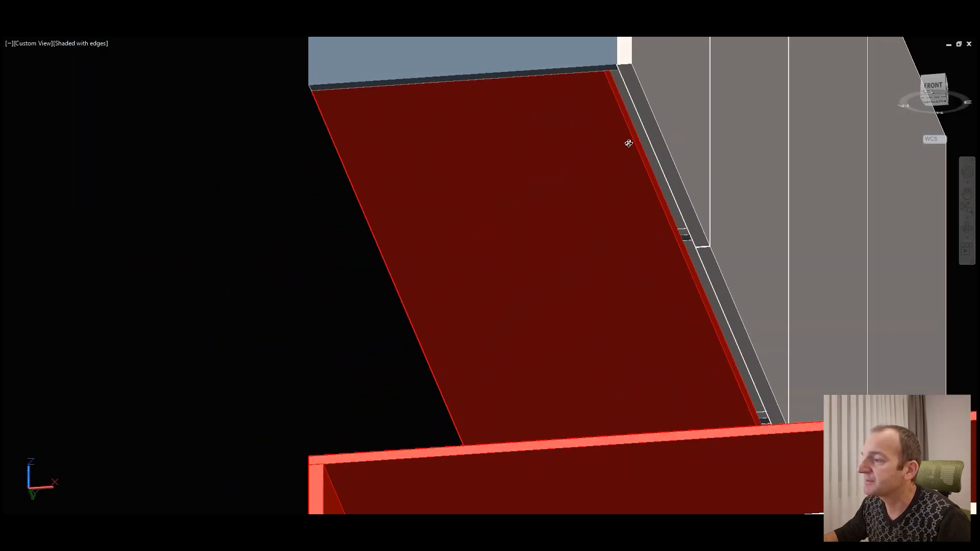
# Step: Examine the inner corner of the base units, including the recess between the worktop and the fronts and the worktop joint
pyautogui.scroll(-2, 626, 202)
pyautogui.keyDown('shift'); pyautogui.moveTo(722, 174); pyautogui.dragTo(640, 247, button='middle'); pyautogui.keyUp('shift')
pyautogui.moveTo(728, 296); pyautogui.dragTo(503, 119, button='middle')
pyautogui.scroll(-2, 503, 119)
pyautogui.keyDown('shift'); pyautogui.moveTo(549, 304); pyautogui.dragTo(527, 284, button='middle'); pyautogui.keyUp('shift')
pyautogui.scroll(4, 595, 290)
pyautogui.keyDown('shift'); pyautogui.moveTo(632, 291); pyautogui.dragTo(686, 236, button='middle'); pyautogui.keyUp('shift')
pyautogui.moveTo(769, 162); pyautogui.dragTo(711, 317, button='middle')
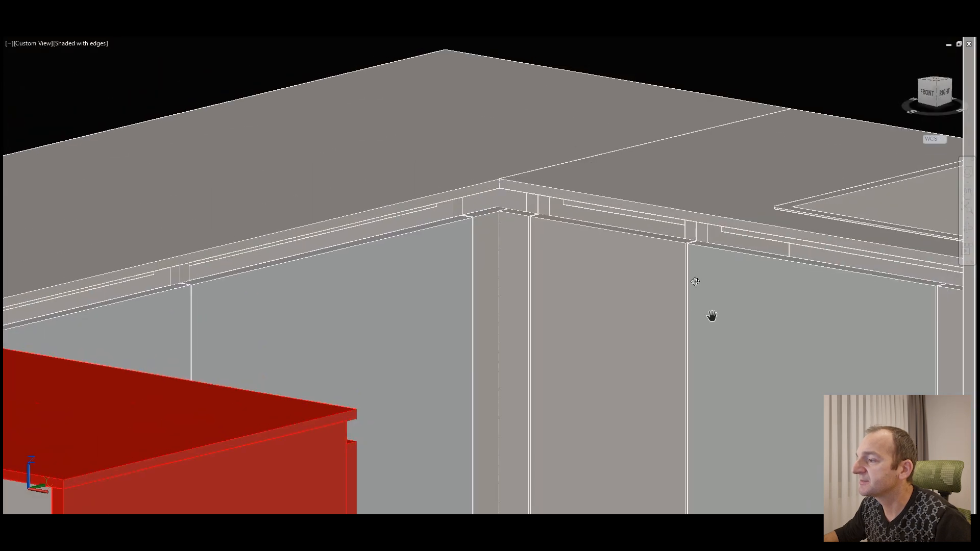
pyautogui.scroll(1, 695, 284)
pyautogui.keyDown('shift'); pyautogui.moveTo(695, 274); pyautogui.dragTo(695, 261, button='middle'); pyautogui.keyUp('shift')
pyautogui.scroll(4, 690, 191)
pyautogui.keyDown('shift'); pyautogui.moveTo(606, 244); pyautogui.dragTo(599, 261, button='middle'); pyautogui.keyUp('shift')
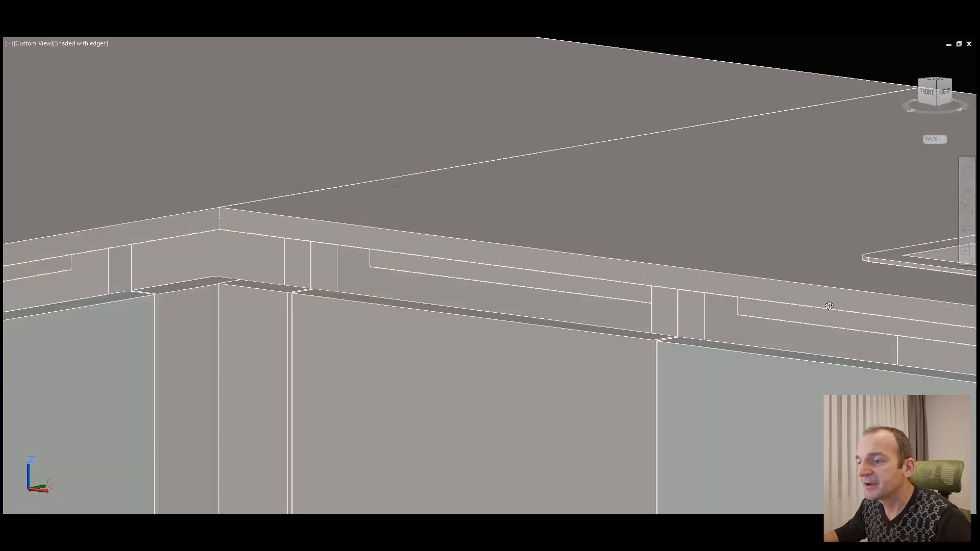
pyautogui.keyDown('shift'); pyautogui.moveTo(509, 331); pyautogui.dragTo(507, 337, button='middle'); pyautogui.keyUp('shift')
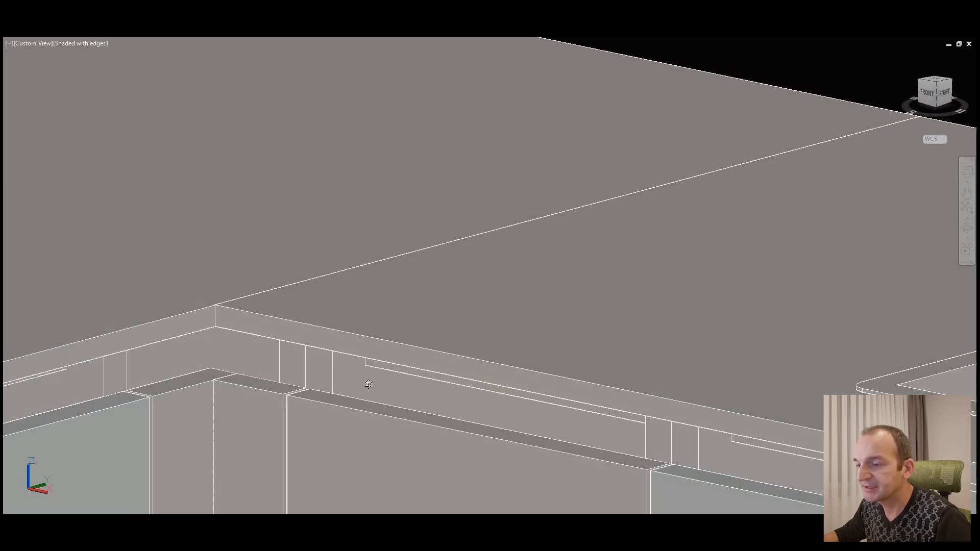
pyautogui.scroll(-3, 509, 329)
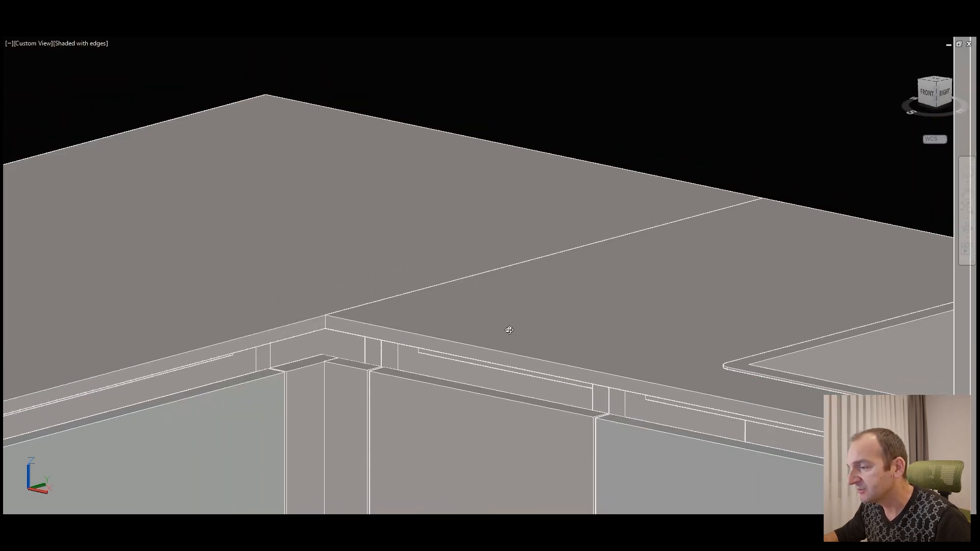
pyautogui.scroll(-3, 619, 263)
pyautogui.scroll(4, 549, 344)
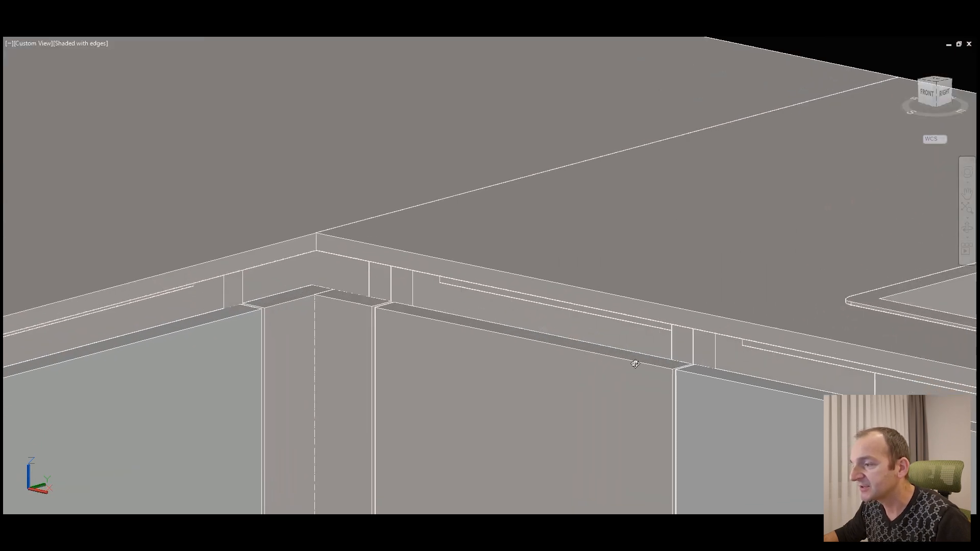
pyautogui.scroll(-2, 622, 304)
pyautogui.scroll(-5, 620, 297)
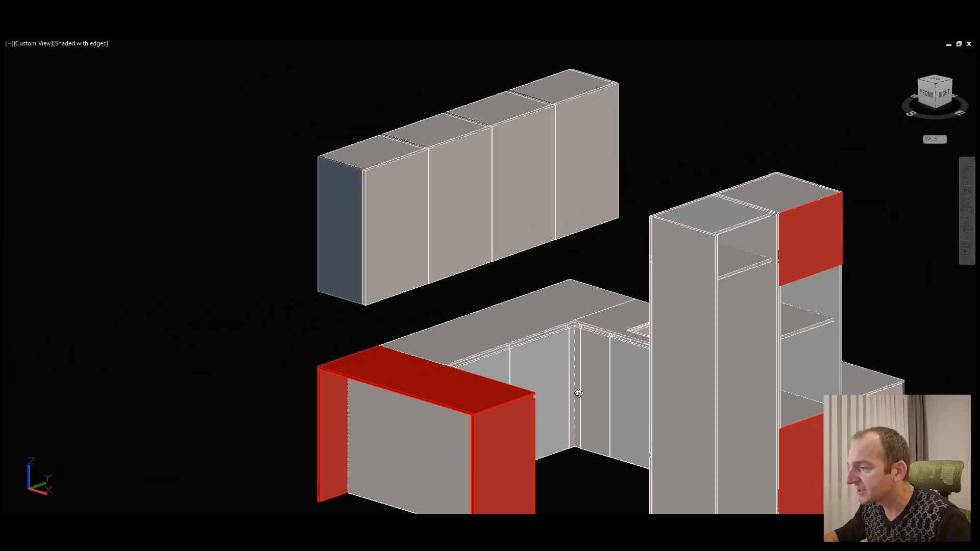
# Step: Examine the base units from their open back and select the sink to check how it sits in the worktop and cabinet
pyautogui.keyDown('shift'); pyautogui.moveTo(578, 393); pyautogui.dragTo(487, 242, button='middle'); pyautogui.keyUp('shift')
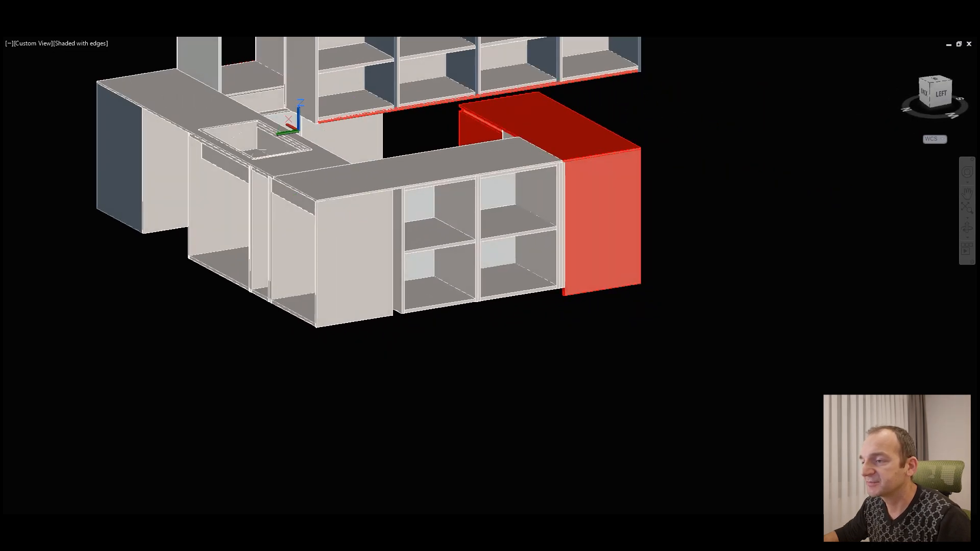
pyautogui.moveTo(319, 215); pyautogui.dragTo(503, 291, button='middle')
pyautogui.keyDown('shift'); pyautogui.moveTo(414, 254); pyautogui.dragTo(497, 279, button='middle'); pyautogui.keyUp('shift')
pyautogui.scroll(1, 399, 233)
pyautogui.moveTo(371, 281); pyautogui.dragTo(507, 286, button='middle')
pyautogui.scroll(3, 391, 281)
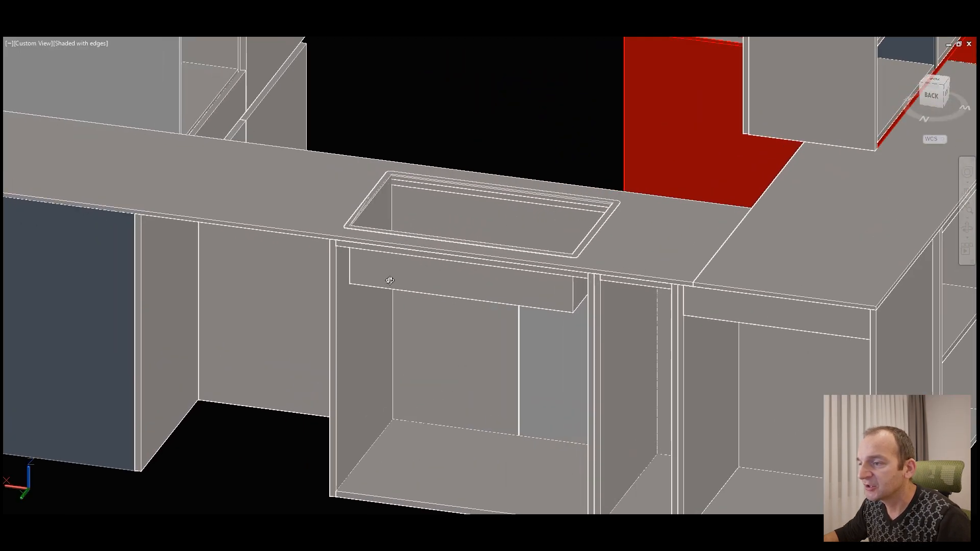
pyautogui.click(436, 230)
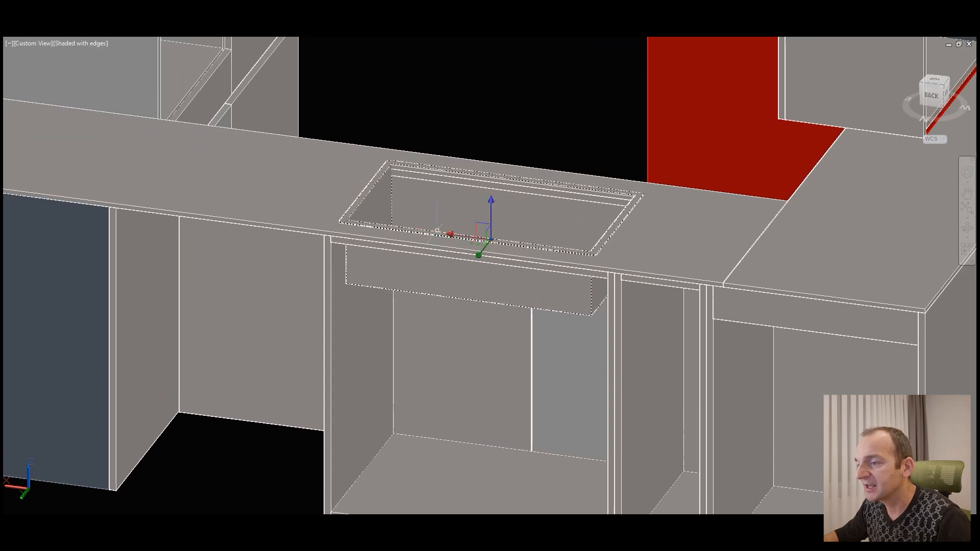
pyautogui.press('Escape')
pyautogui.scroll(-4, 522, 344)
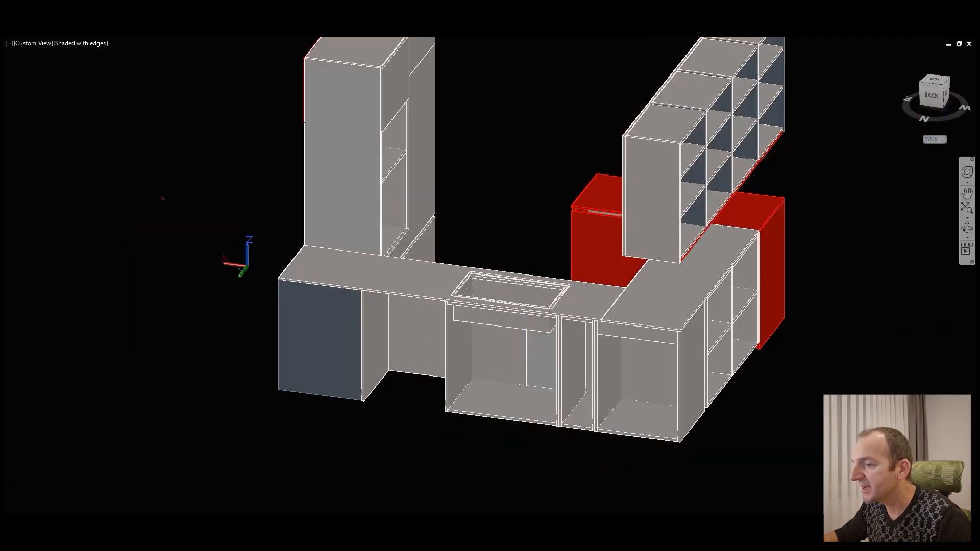
# Step: Select the worktop sections and red counter panels to check their extents from the back and front, and clear the selection
pyautogui.click(967, 228)
pyautogui.moveTo(478, 314); pyautogui.dragTo(508, 315)
pyautogui.press('Escape')
pyautogui.click(446, 298)
pyautogui.click(672, 289)
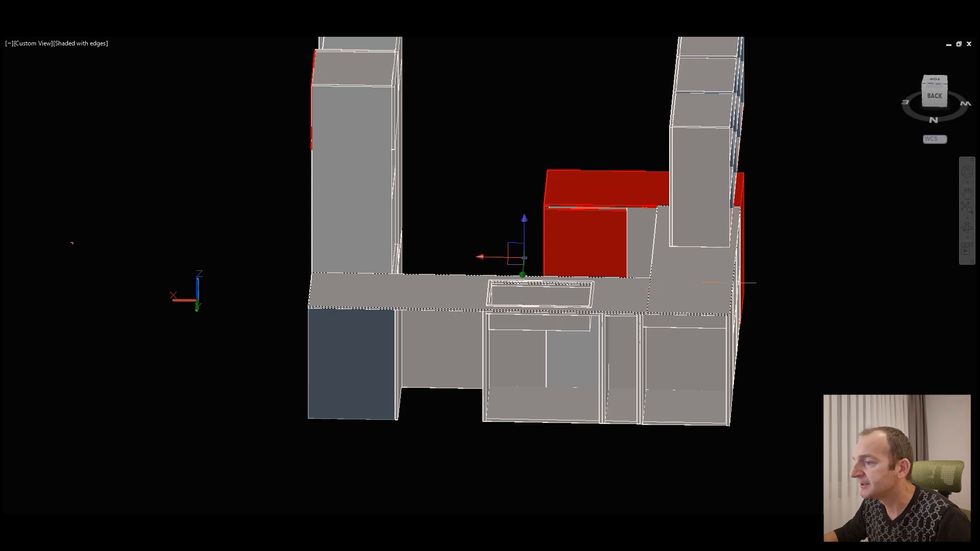
pyautogui.click(968, 228)
pyautogui.moveTo(490, 262); pyautogui.dragTo(830, 291)
pyautogui.keyDown('shift'); pyautogui.moveTo(830, 291); pyautogui.dragTo(838, 291, button='middle'); pyautogui.keyUp('shift')
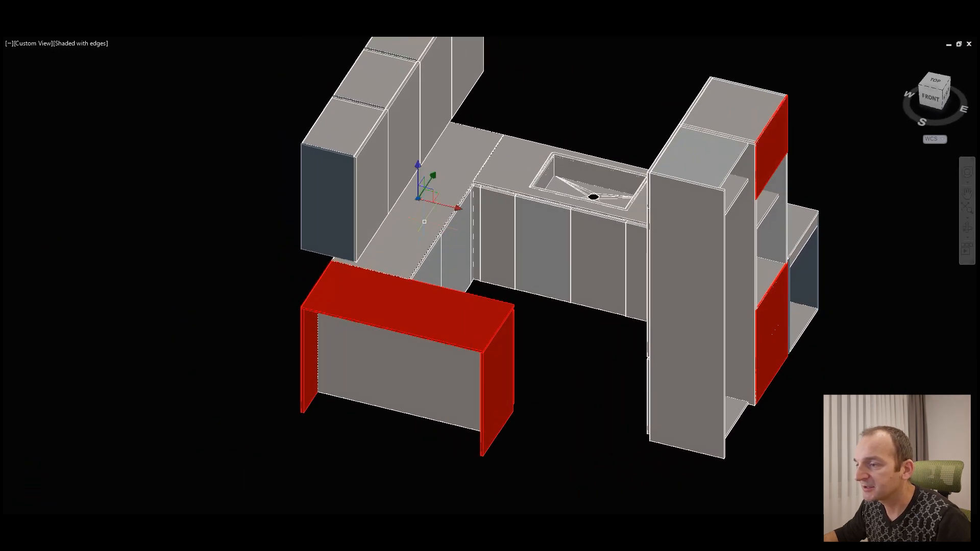
pyautogui.click(433, 297)
pyautogui.click(508, 359)
pyautogui.click(508, 179)
pyautogui.press('Escape')
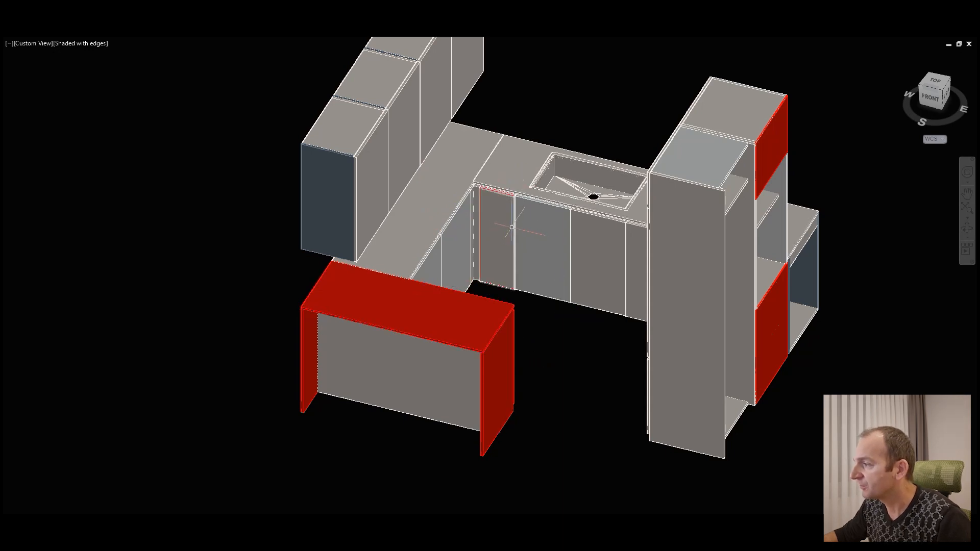
# Step: Examine the whole kitchen layout from the front and from the open side of the wall cabinets
pyautogui.keyDown('shift'); pyautogui.moveTo(523, 260); pyautogui.dragTo(492, 222, button='middle'); pyautogui.keyUp('shift')
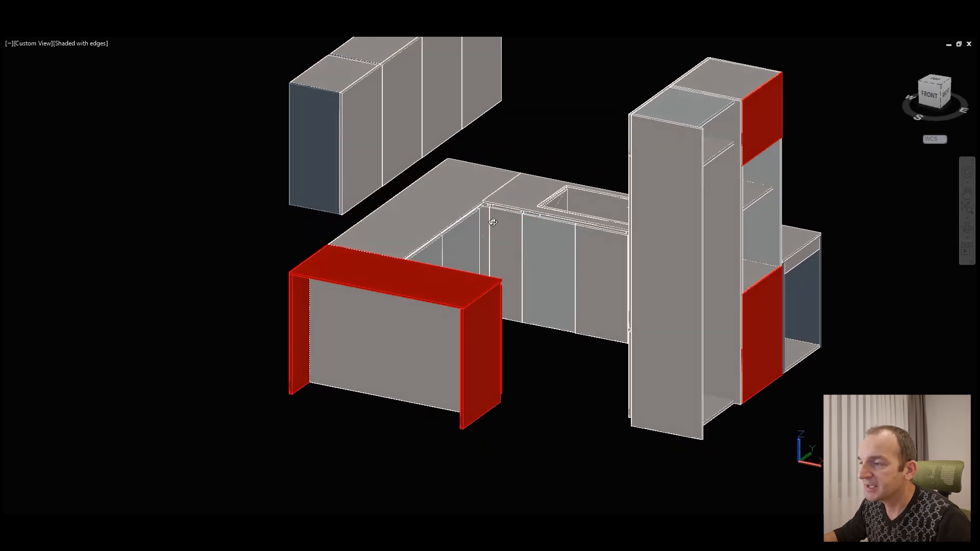
pyautogui.scroll(2, 476, 218)
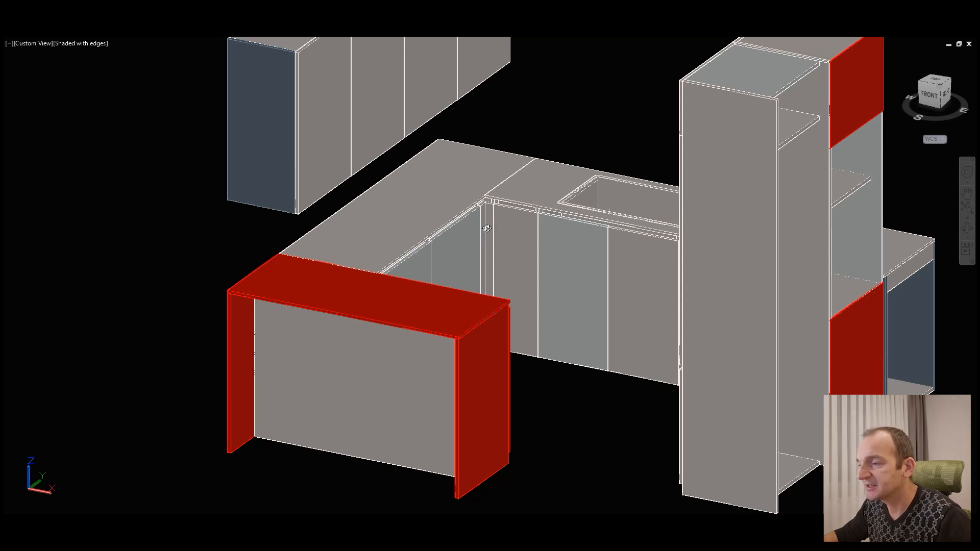
pyautogui.scroll(-1, 487, 228)
pyautogui.keyDown('shift'); pyautogui.moveTo(499, 232); pyautogui.dragTo(473, 251, button='middle'); pyautogui.keyUp('shift')
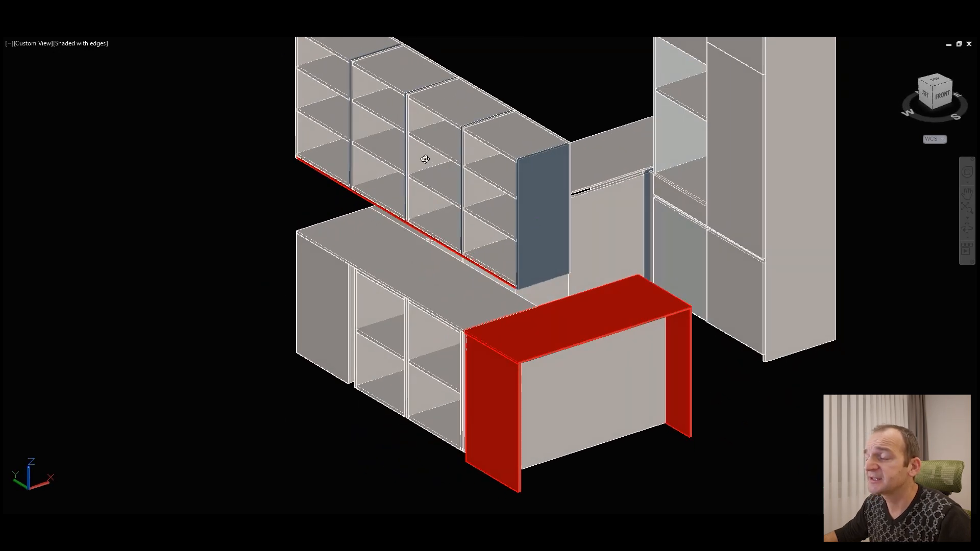
pyautogui.keyDown('shift'); pyautogui.moveTo(454, 119); pyautogui.dragTo(555, 223, button='middle'); pyautogui.keyUp('shift')
pyautogui.keyDown('shift'); pyautogui.moveTo(804, 220); pyautogui.dragTo(631, 220, button='middle'); pyautogui.keyUp('shift')
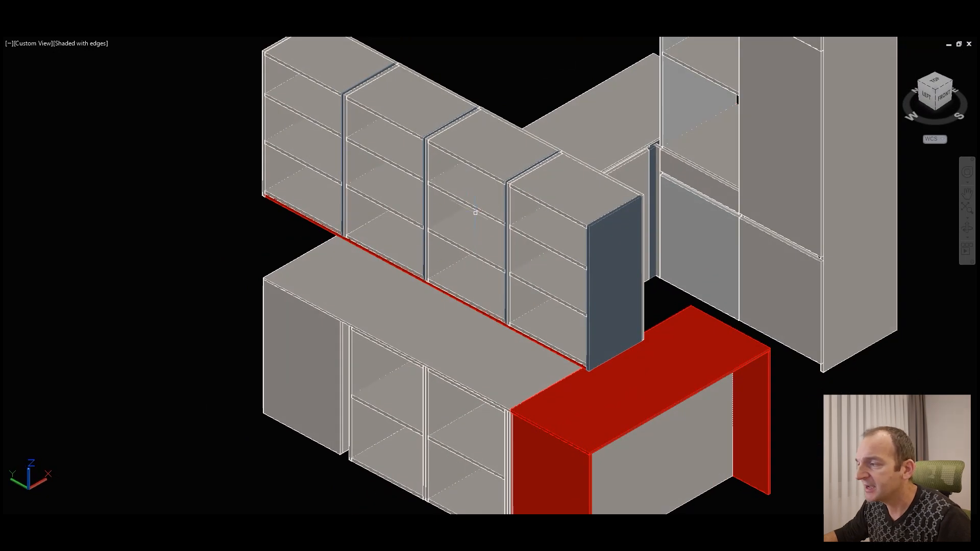
pyautogui.scroll(-2, 475, 213)
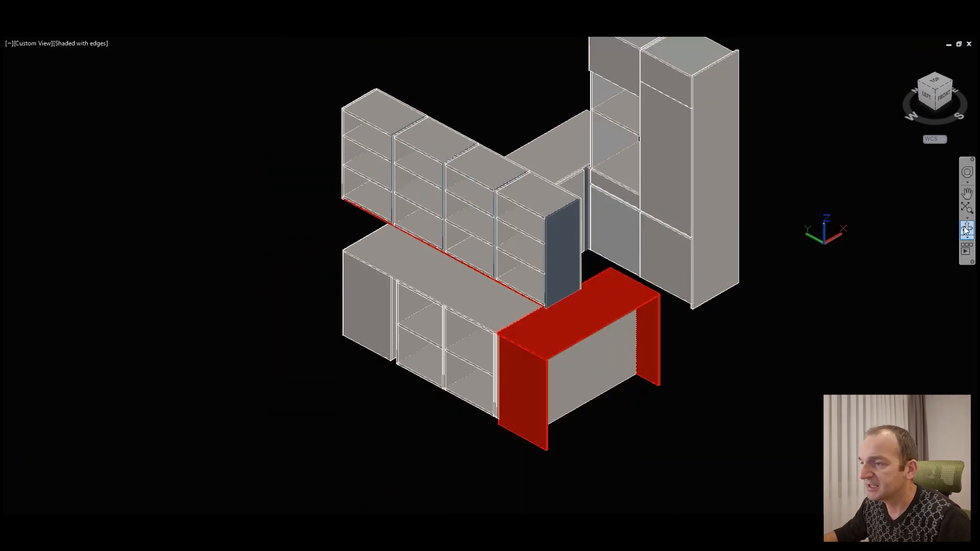
pyautogui.keyDown('shift'); pyautogui.moveTo(685, 301); pyautogui.dragTo(527, 295, button='middle'); pyautogui.keyUp('shift')
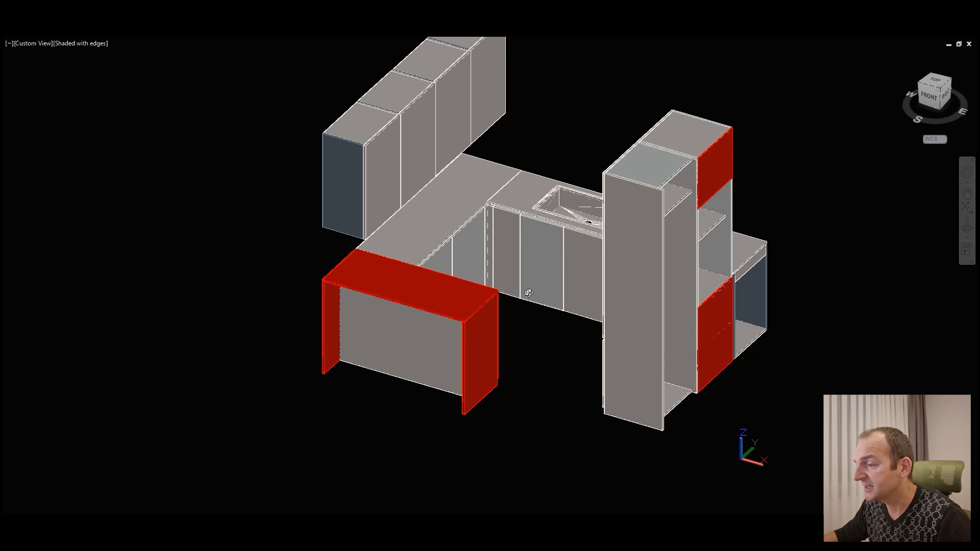
# Step: Examine the underside of the tall units, checking how the side panel meets the bottom panels
pyautogui.keyDown('shift'); pyautogui.moveTo(568, 394); pyautogui.dragTo(508, 288, button='middle'); pyautogui.keyUp('shift')
pyautogui.scroll(2, 569, 260)
pyautogui.scroll(2, 569, 260)
pyautogui.scroll(2, 534, 218)
pyautogui.scroll(4, 582, 210)
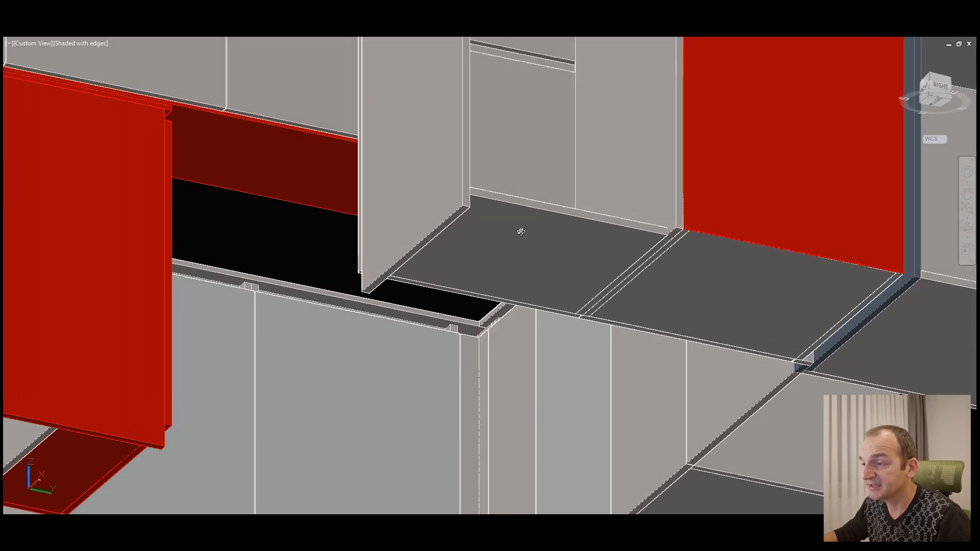
pyautogui.scroll(-2, 564, 256)
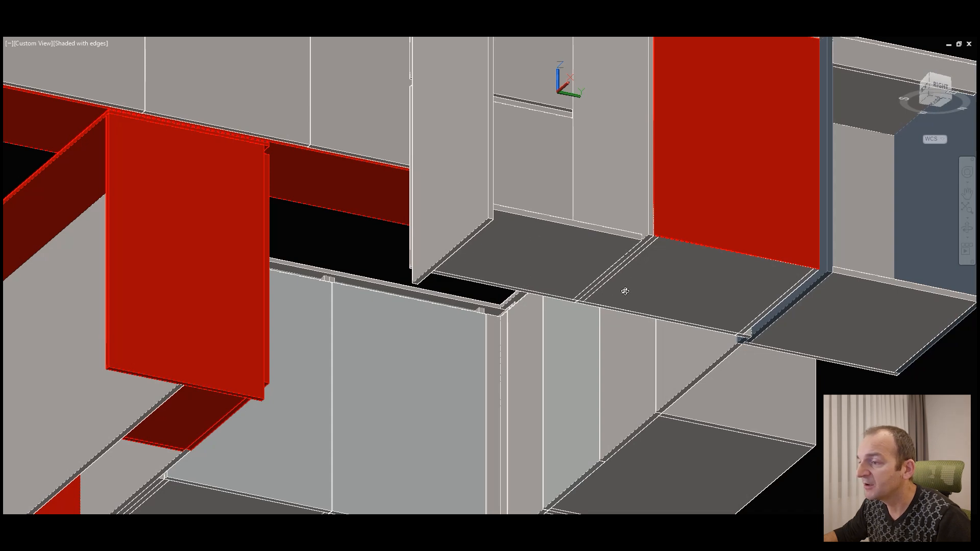
pyautogui.scroll(-1, 615, 295)
pyautogui.scroll(4, 454, 242)
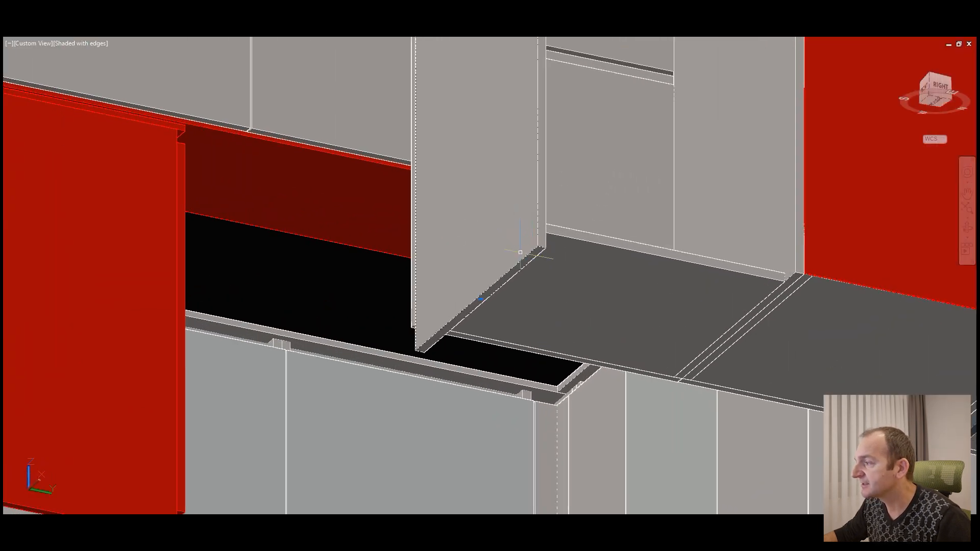
# Step: Examine the undersides of the tall units and base cabinets, including the joints between neighbouring bottom panels
pyautogui.scroll(-4, 816, 284)
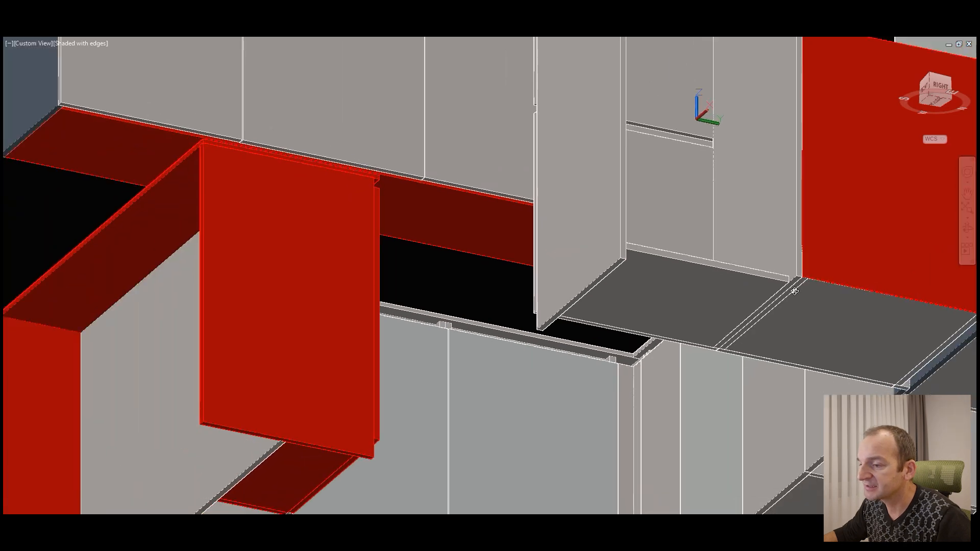
pyautogui.keyDown('shift'); pyautogui.moveTo(529, 288); pyautogui.dragTo(548, 314, button='middle'); pyautogui.keyUp('shift')
pyautogui.moveTo(626, 288); pyautogui.dragTo(408, 182, button='middle')
pyautogui.scroll(2, 609, 286)
pyautogui.keyDown('shift'); pyautogui.moveTo(646, 327); pyautogui.dragTo(639, 272, button='middle'); pyautogui.keyUp('shift')
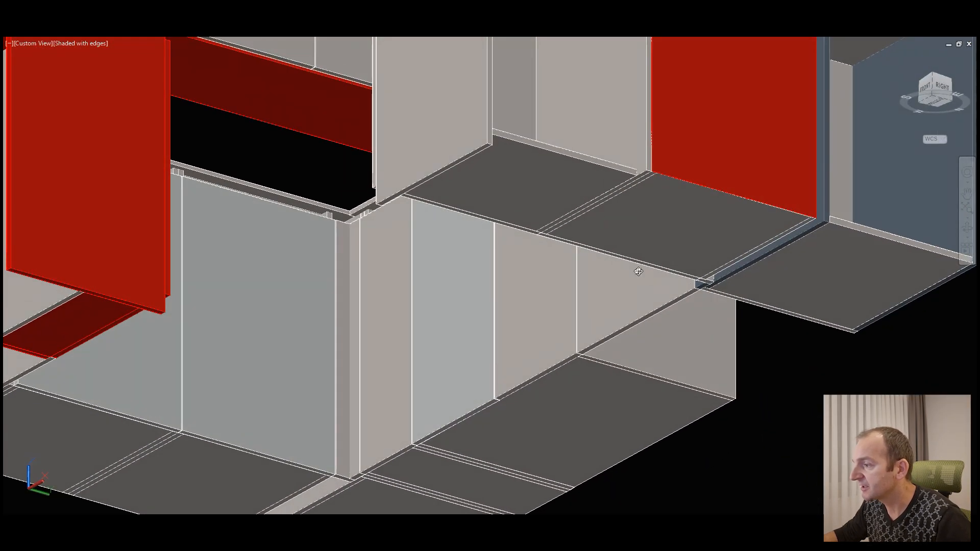
pyautogui.keyDown('shift'); pyautogui.moveTo(648, 309); pyautogui.dragTo(682, 319, button='middle'); pyautogui.keyUp('shift')
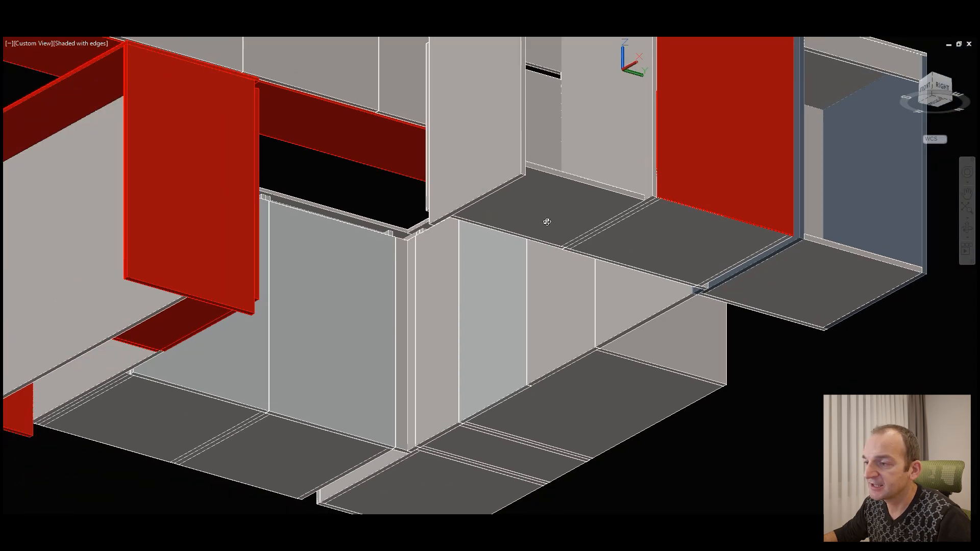
pyautogui.scroll(4, 503, 164)
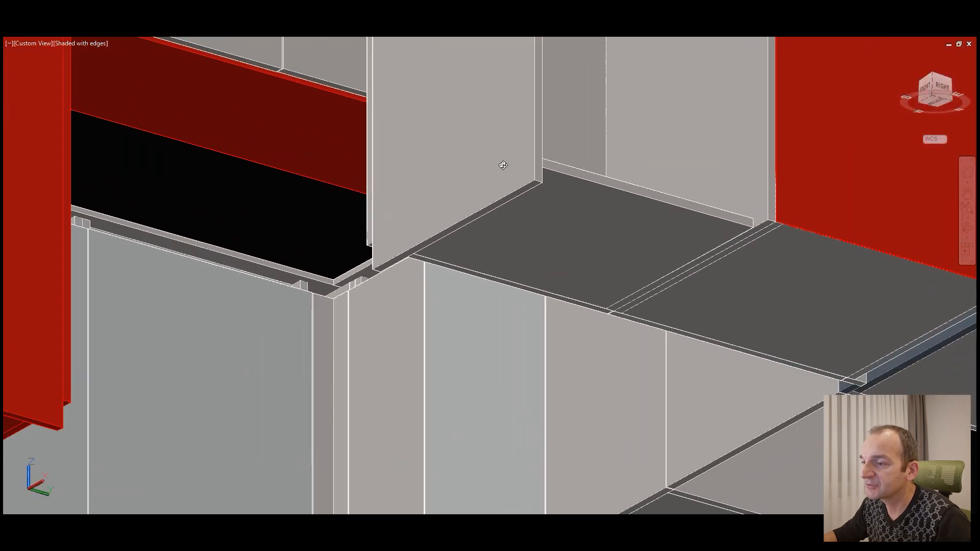
pyautogui.scroll(-5, 712, 265)
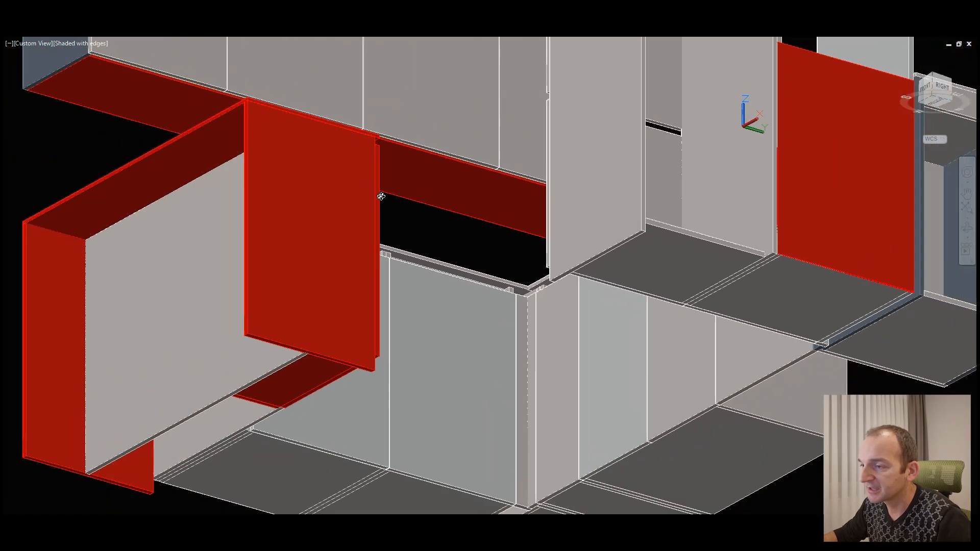
# Step: Examine the peninsula's open shelves and red counter panels from the outer side of the kitchen
pyautogui.keyDown('shift'); pyautogui.moveTo(381, 196); pyautogui.dragTo(640, 276, button='middle'); pyautogui.keyUp('shift')
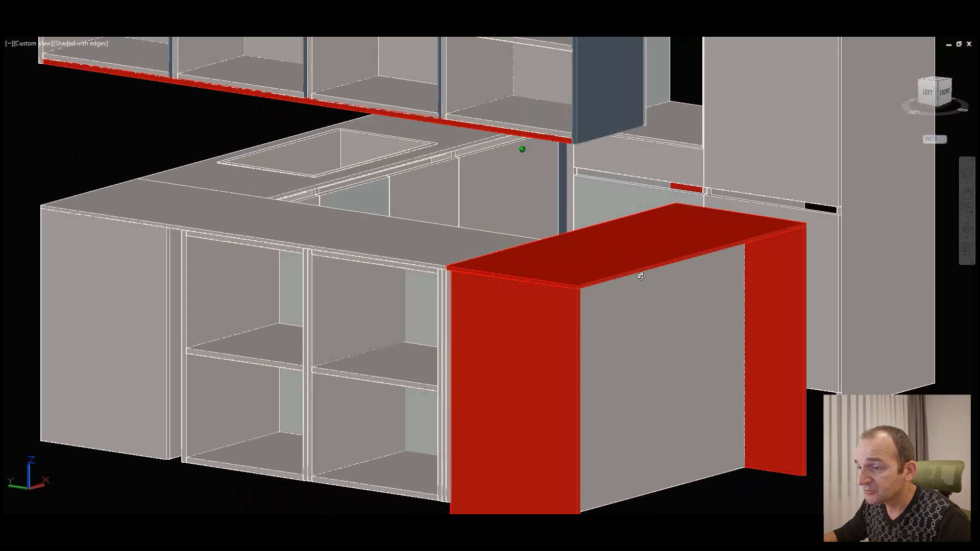
pyautogui.moveTo(656, 365); pyautogui.dragTo(689, 335, button='middle')
pyautogui.moveTo(622, 258); pyautogui.dragTo(576, 303, button='middle')
pyautogui.scroll(-1, 548, 308)
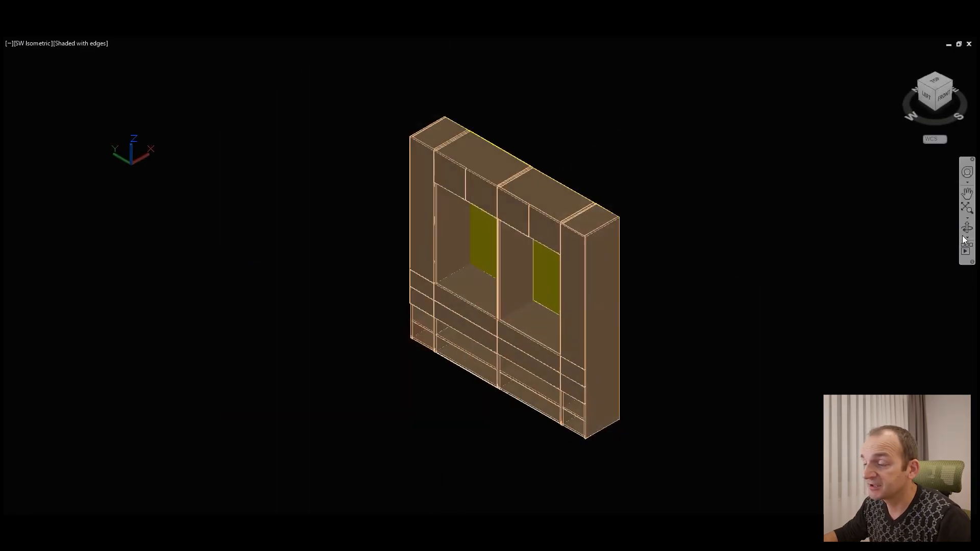
# Step: Try sliding the upper drawer below the first open niche straight out of the wall unit, and undo the move
pyautogui.scroll(3, 534, 299)
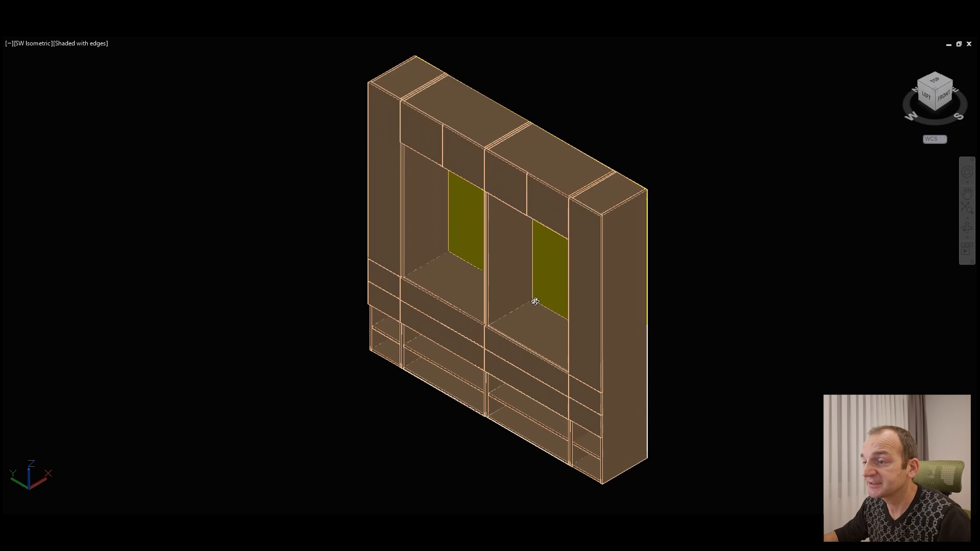
pyautogui.keyDown('shift'); pyautogui.moveTo(472, 322); pyautogui.dragTo(495, 352, button='middle'); pyautogui.keyUp('shift')
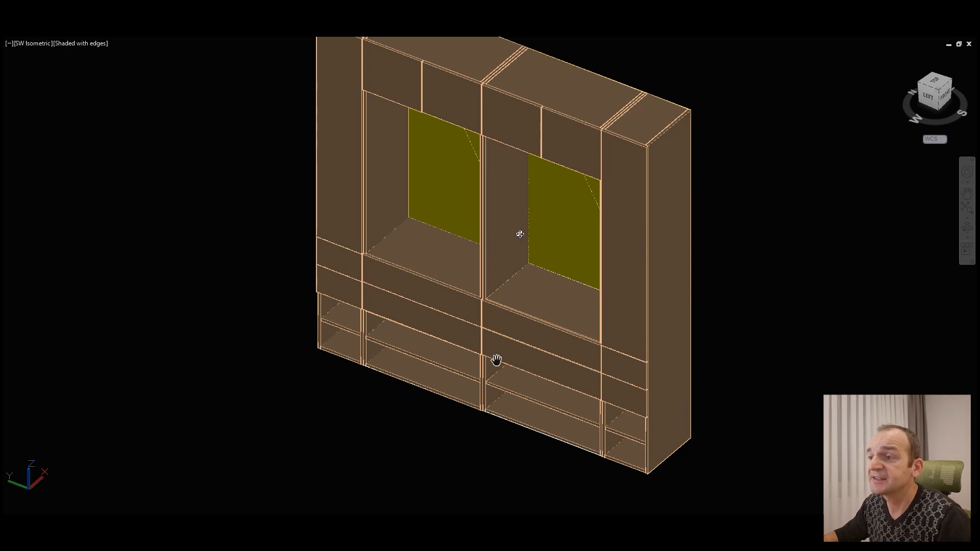
pyautogui.scroll(2, 427, 345)
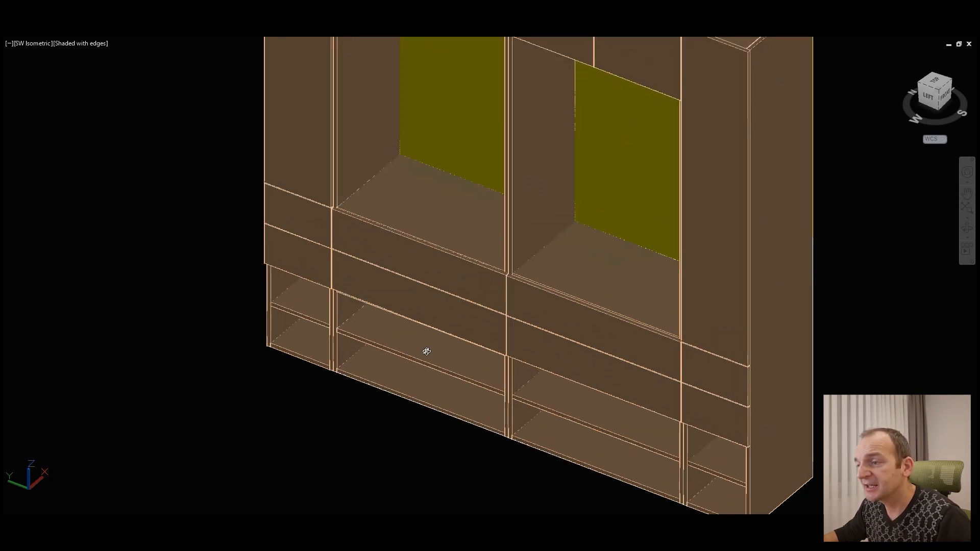
pyautogui.click(423, 251)
pyautogui.click(467, 225)
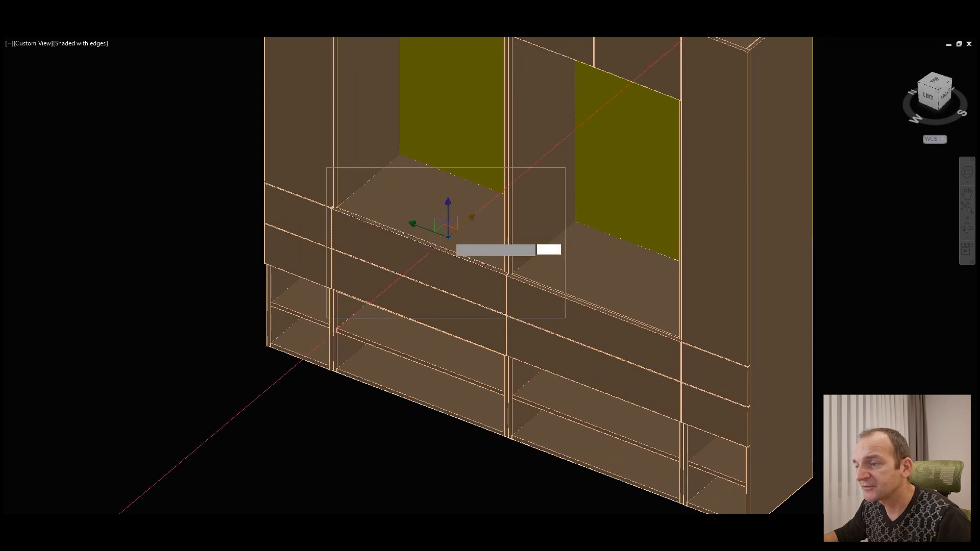
pyautogui.click(366, 292)
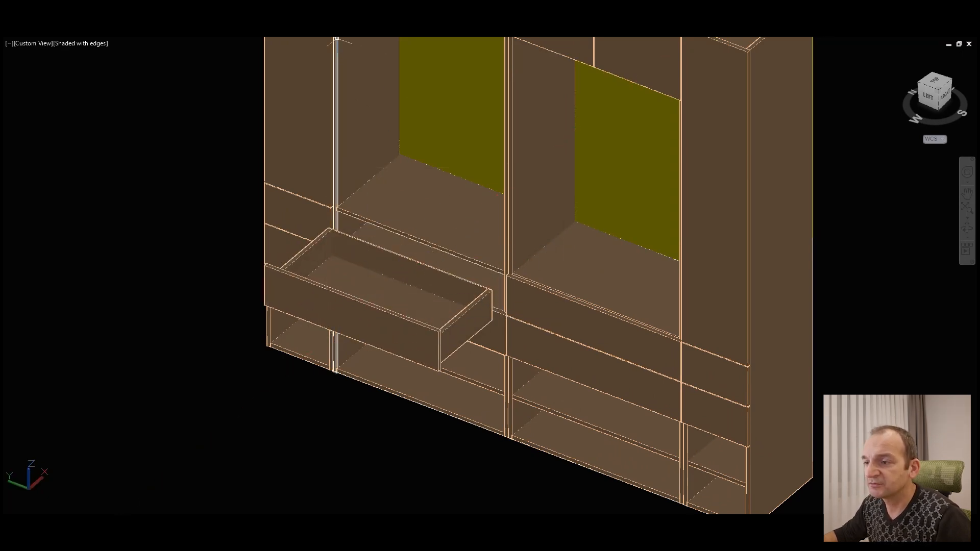
pyautogui.hotkey('ctrl', 'z')
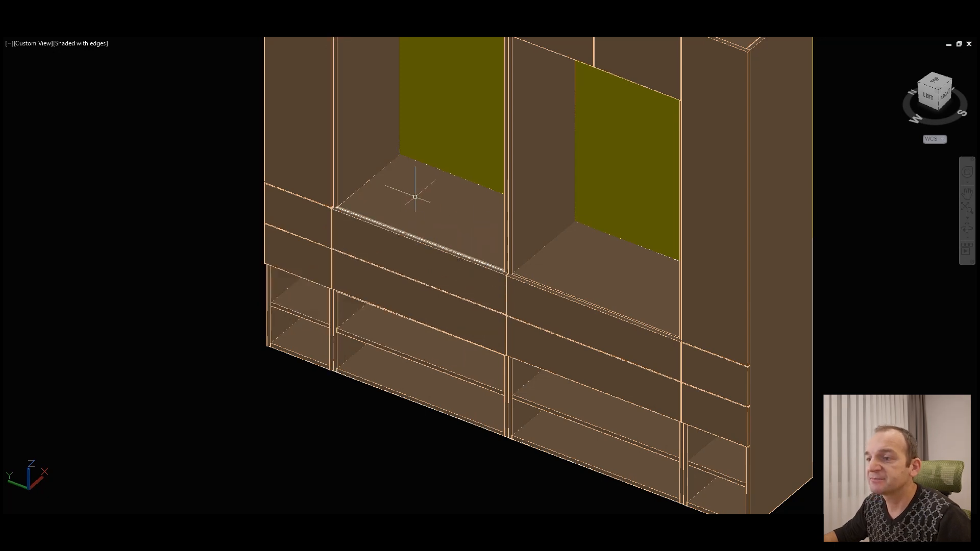
# Step: Try moving the tall side door forward along one axis to expose the shelves behind it, and cancel the move
pyautogui.moveTo(419, 254); pyautogui.dragTo(421, 309, button='middle')
pyautogui.click(317, 198)
pyautogui.click(323, 75)
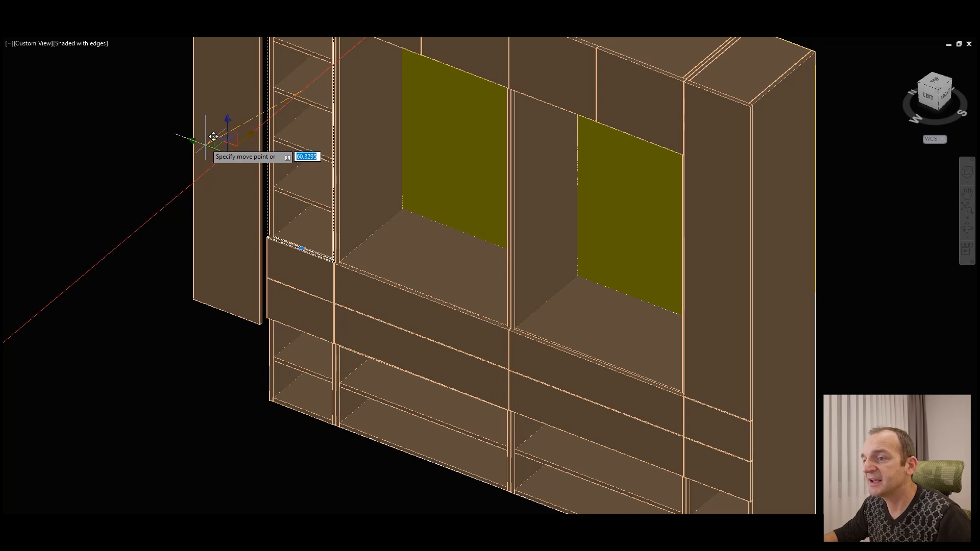
pyautogui.press('Escape')
pyautogui.scroll(-3, 357, 190)
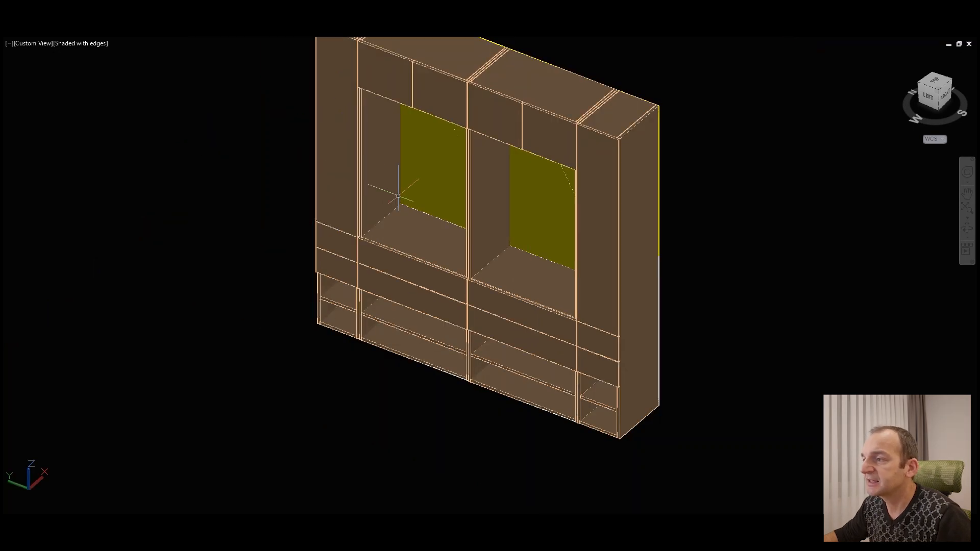
# Step: Examine the front of the wall unit, its two open niches and the vertical panel beside the first niche
pyautogui.moveTo(440, 173); pyautogui.dragTo(441, 193, button='middle')
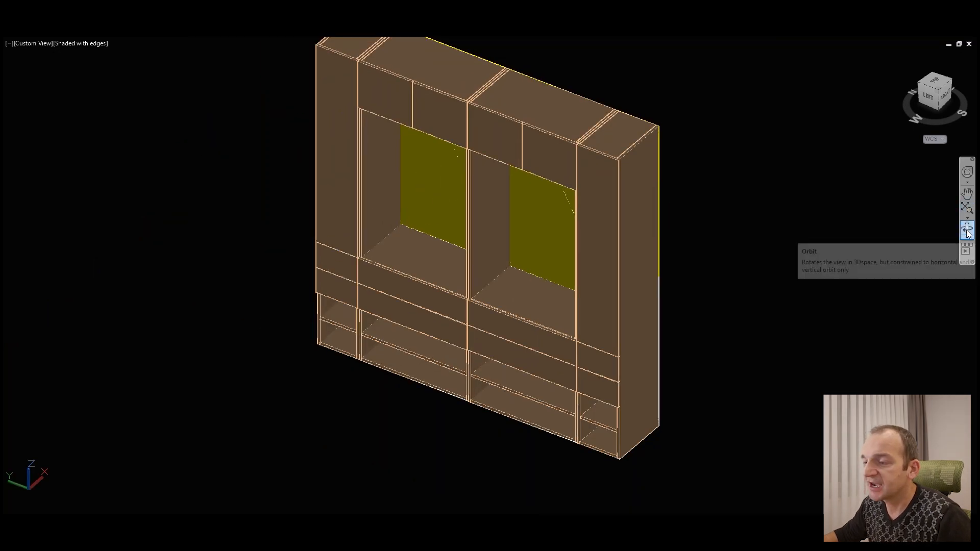
pyautogui.scroll(6, 426, 146)
pyautogui.moveTo(460, 290); pyautogui.dragTo(545, 241)
pyautogui.keyDown('shift'); pyautogui.moveTo(545, 241); pyautogui.dragTo(421, 356, button='middle'); pyautogui.keyUp('shift')
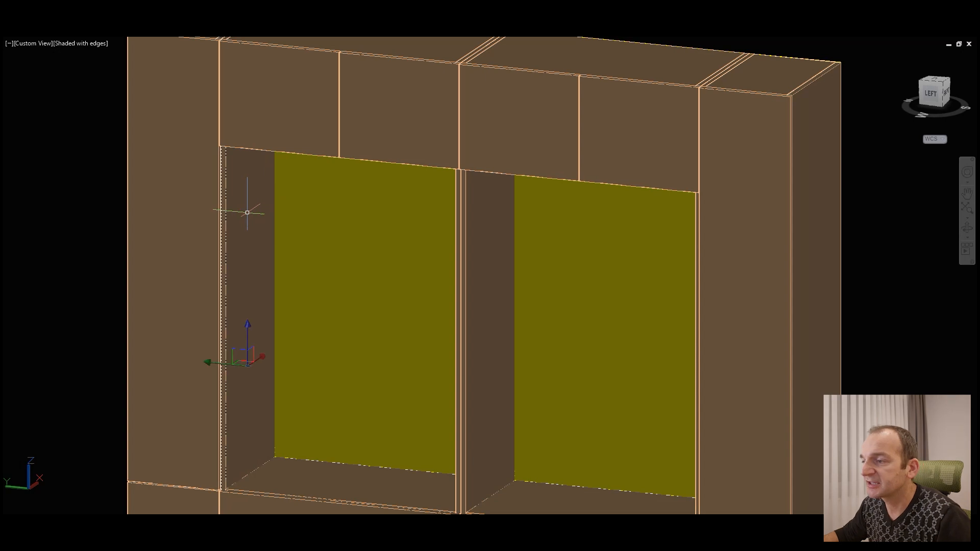
pyautogui.scroll(-4, 444, 244)
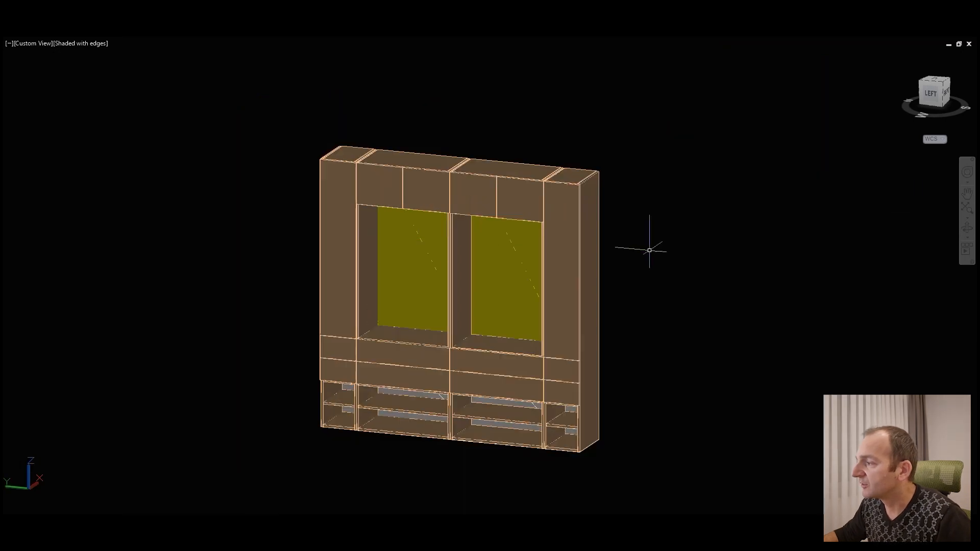
pyautogui.click(966, 228)
pyautogui.moveTo(459, 274); pyautogui.dragTo(452, 288)
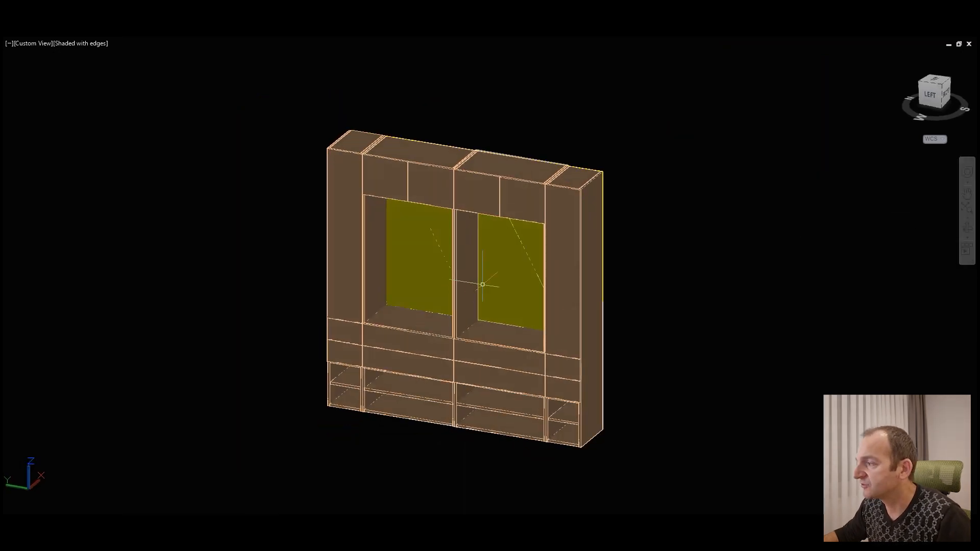
pyautogui.click(966, 228)
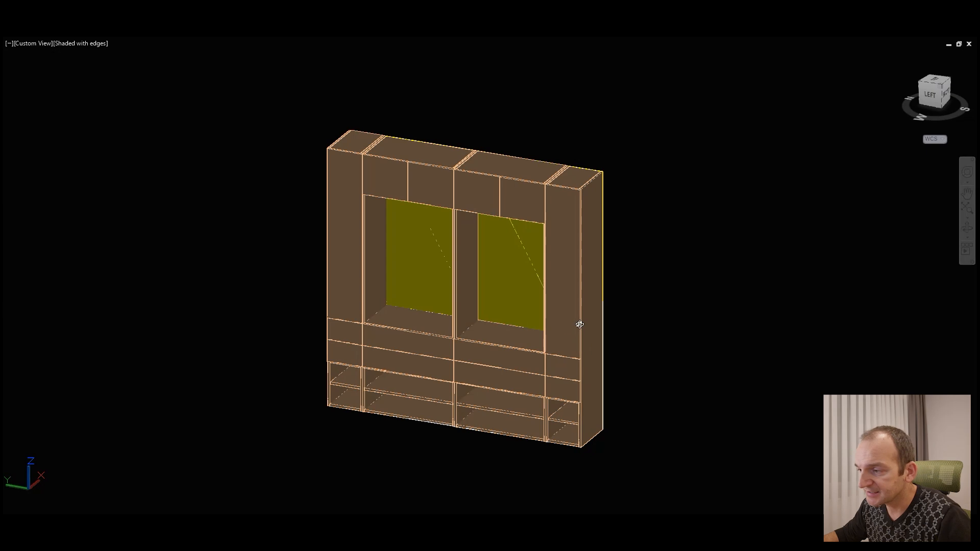
# Step: Examine the rear of the wall unit and select back panels to check their extents, and clear the selection
pyautogui.scroll(5, 539, 402)
pyautogui.moveTo(318, 396)
pyautogui.mouseDown(button='middle')
pyautogui.moveTo(496, 293)
pyautogui.moveTo(606, 306)
pyautogui.mouseUp(button='middle')
pyautogui.scroll(1, 606, 306)
pyautogui.scroll(3, 534, 308)
pyautogui.moveTo(506, 309); pyautogui.dragTo(445, 325)
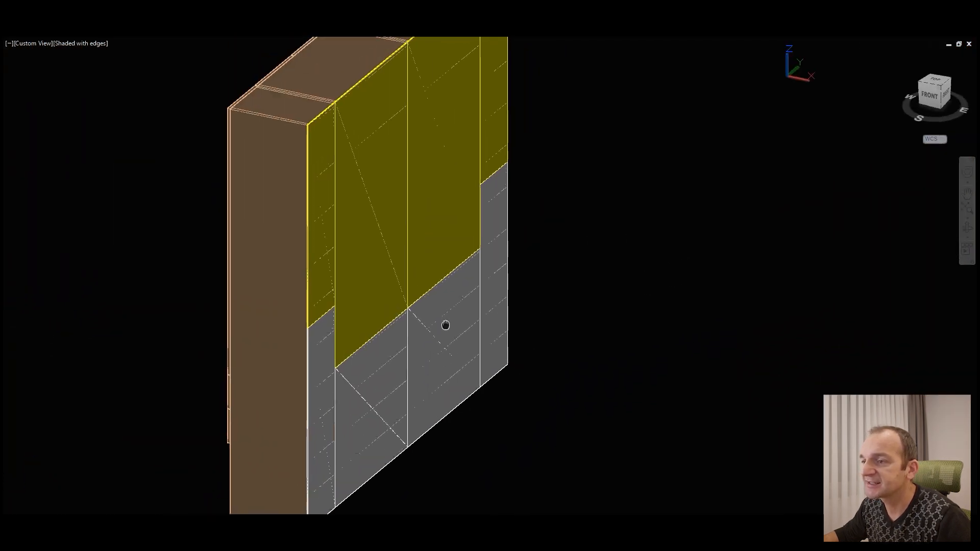
pyautogui.scroll(2, 426, 271)
pyautogui.moveTo(442, 162); pyautogui.dragTo(429, 228)
pyautogui.click(352, 300)
pyautogui.click(366, 372)
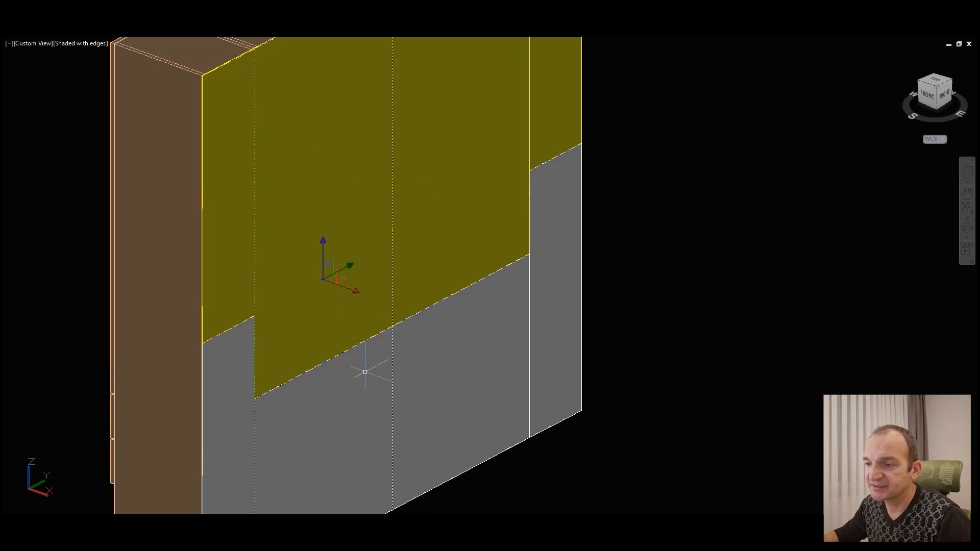
pyautogui.press('Escape')
# Step: Examine the top of the wall unit from back and front, checking the gaps between the upper doors
pyautogui.moveTo(518, 192); pyautogui.dragTo(564, 330, button='middle')
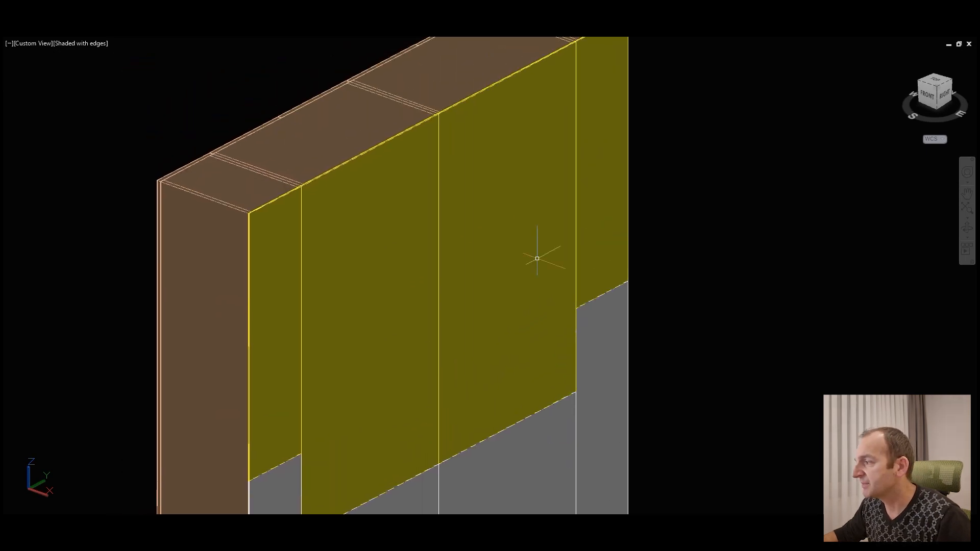
pyautogui.click(968, 227)
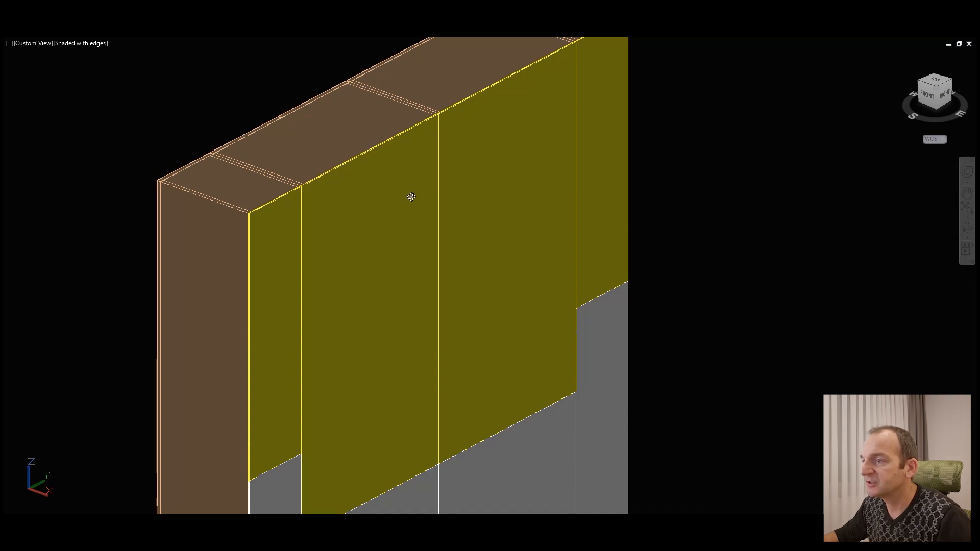
pyautogui.moveTo(447, 162); pyautogui.dragTo(471, 215, button='middle')
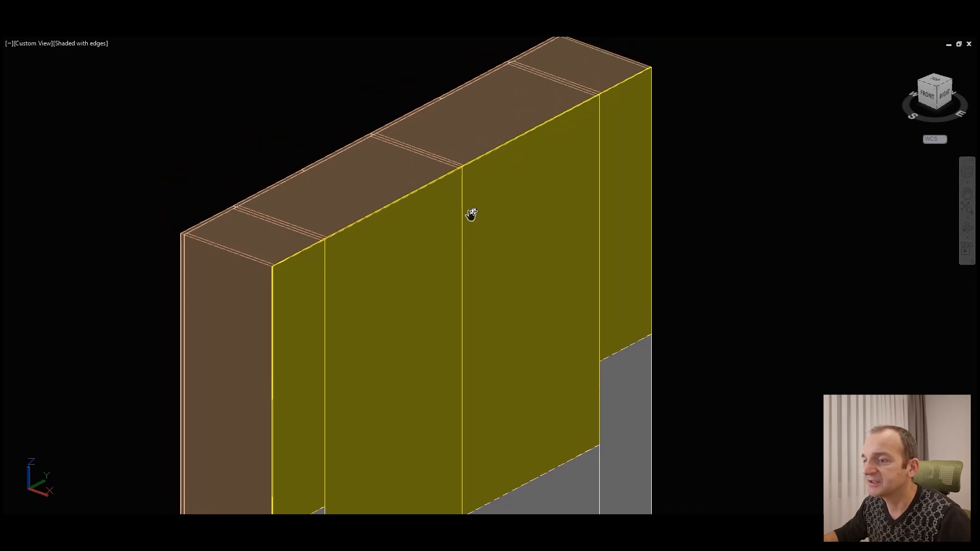
pyautogui.moveTo(360, 199); pyautogui.dragTo(446, 284)
pyautogui.scroll(8, 446, 284)
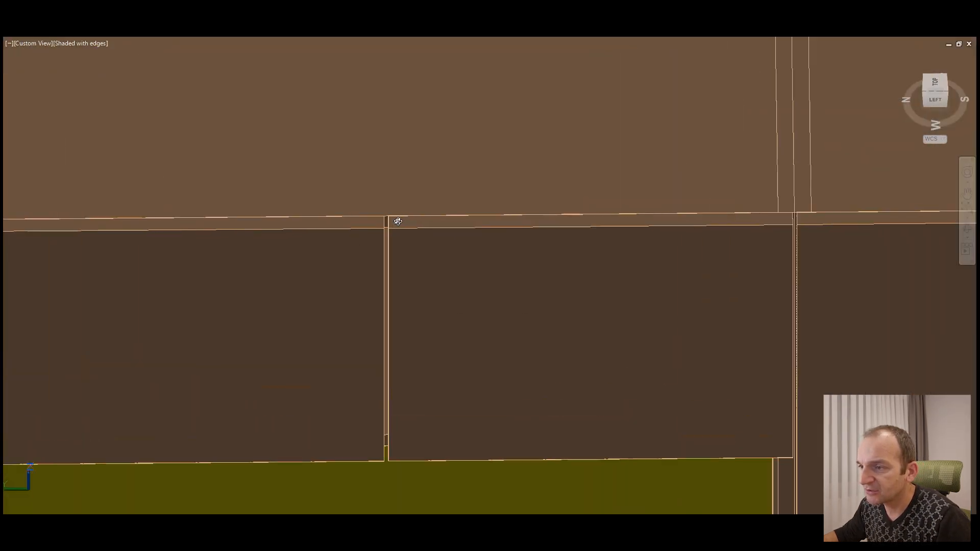
pyautogui.moveTo(364, 274); pyautogui.dragTo(361, 276)
pyautogui.scroll(-4, 308, 247)
pyautogui.scroll(4, 741, 328)
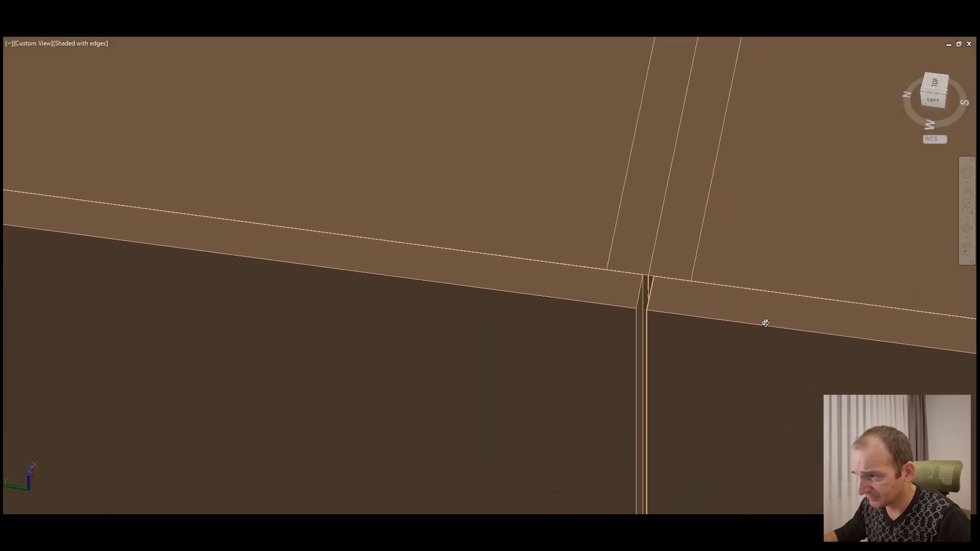
pyautogui.moveTo(644, 323); pyautogui.dragTo(681, 325)
pyautogui.scroll(-2, 572, 243)
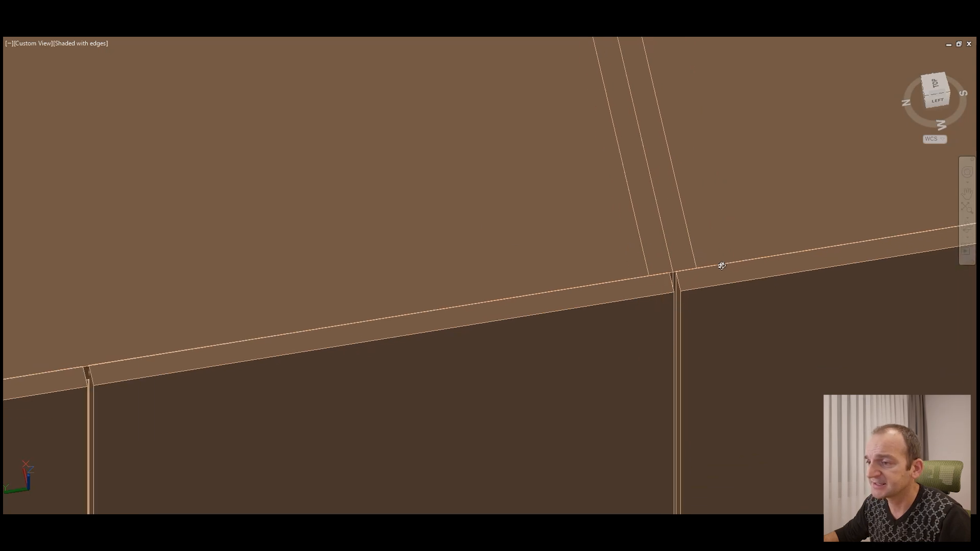
pyautogui.scroll(-7, 724, 267)
pyautogui.moveTo(563, 313); pyautogui.dragTo(498, 289)
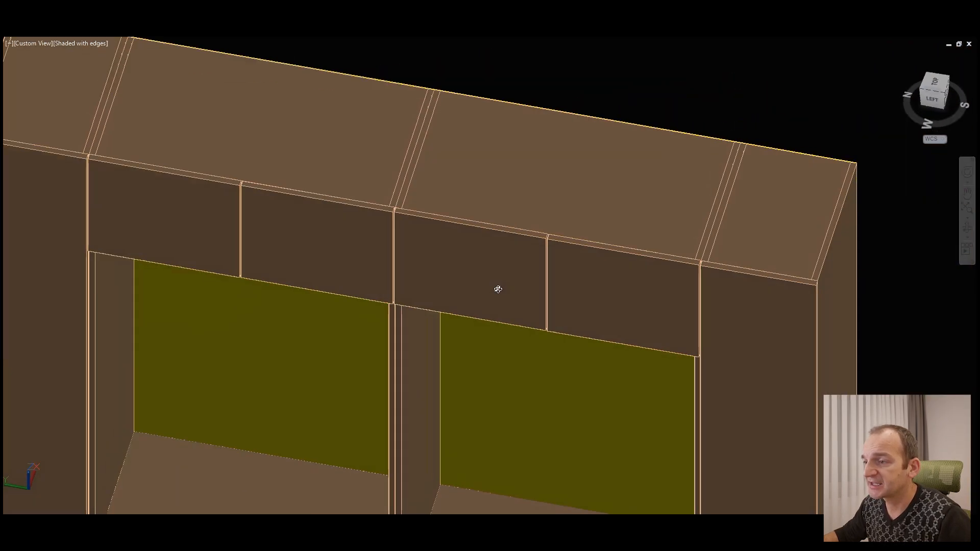
# Step: Examine the whole wall unit from the front, including the upper doors, niches, drawers and open lower shelves
pyautogui.scroll(-3, 571, 268)
pyautogui.moveTo(571, 269); pyautogui.dragTo(542, 272)
pyautogui.moveTo(572, 275); pyautogui.dragTo(569, 228, button='middle')
pyautogui.scroll(1, 568, 228)
pyautogui.scroll(-4, 569, 230)
pyautogui.moveTo(559, 342); pyautogui.dragTo(562, 334)
pyautogui.moveTo(580, 356); pyautogui.dragTo(555, 260, button='middle')
pyautogui.scroll(-1, 612, 286)
pyautogui.moveTo(556, 121); pyautogui.dragTo(545, 196, button='middle')
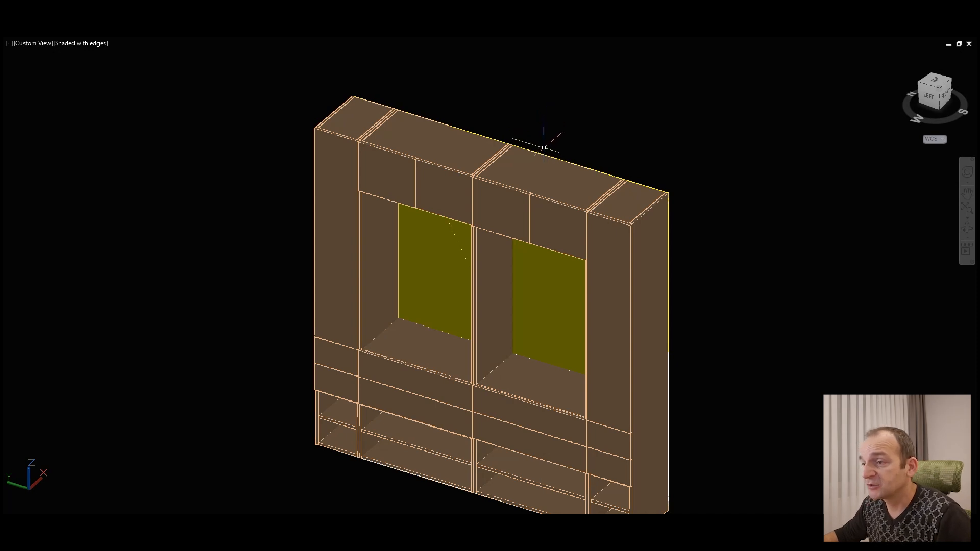
# Step: Measure the width of the upper door above the second niche between its top front corners
pyautogui.scroll(6, 543, 147)
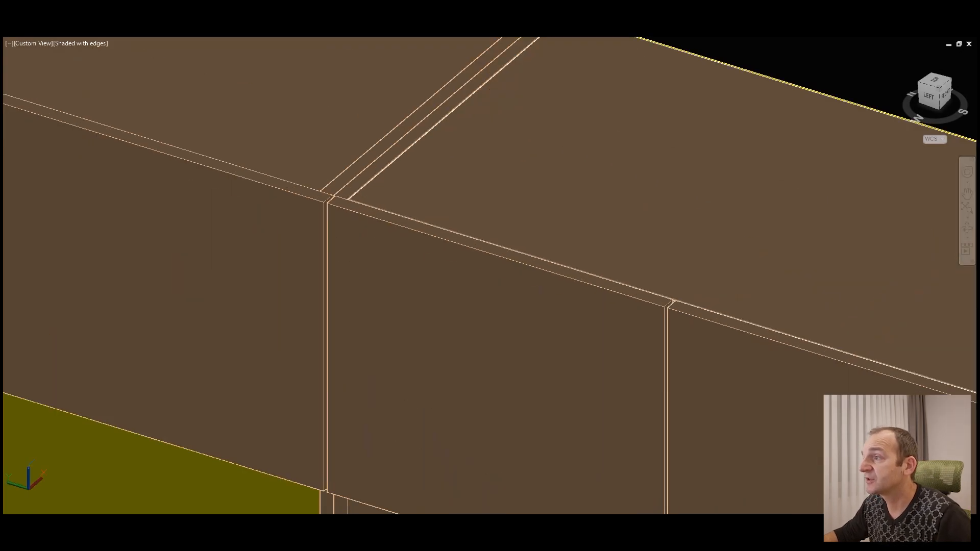
pyautogui.click(747, 7)
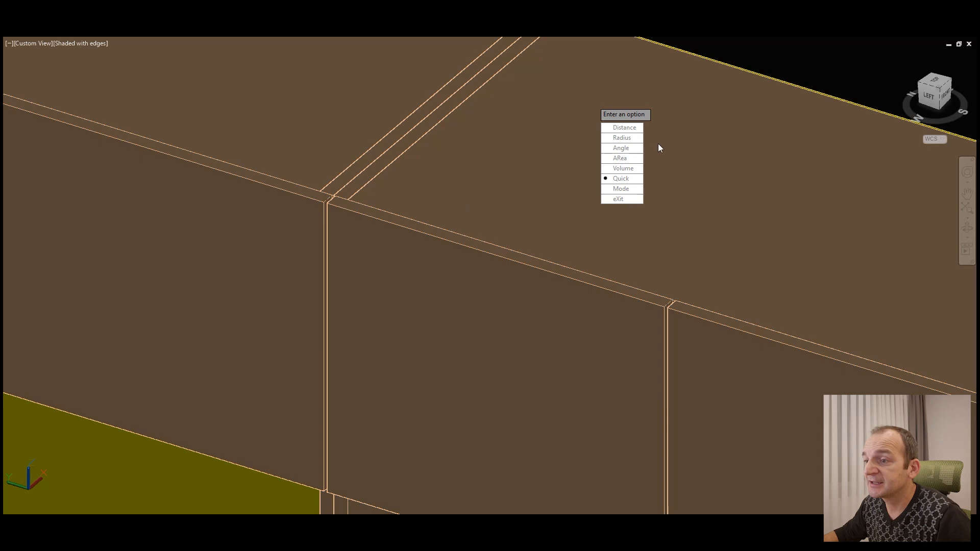
pyautogui.click(624, 128)
pyautogui.click(327, 200)
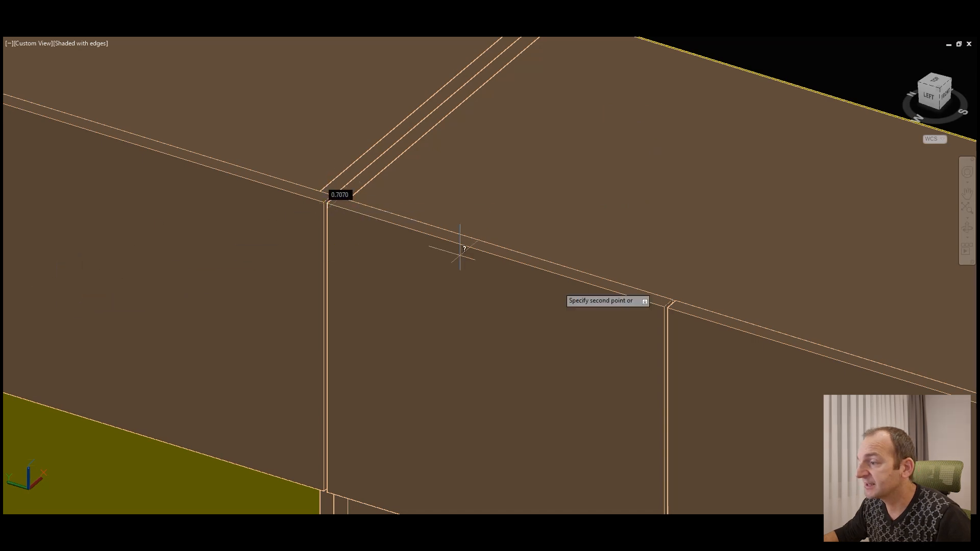
pyautogui.click(664, 306)
pyautogui.scroll(-6, 647, 219)
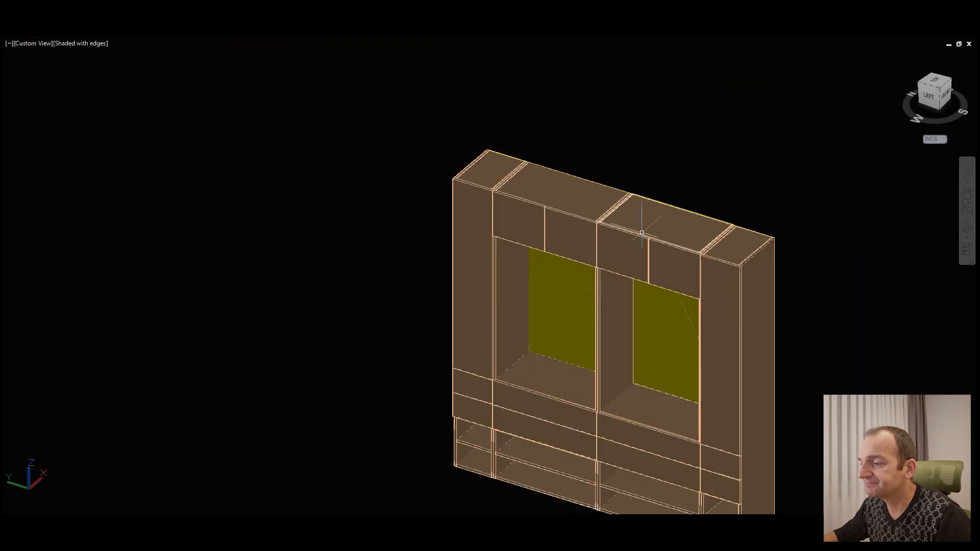
pyautogui.moveTo(560, 288); pyautogui.dragTo(503, 257, button='middle')
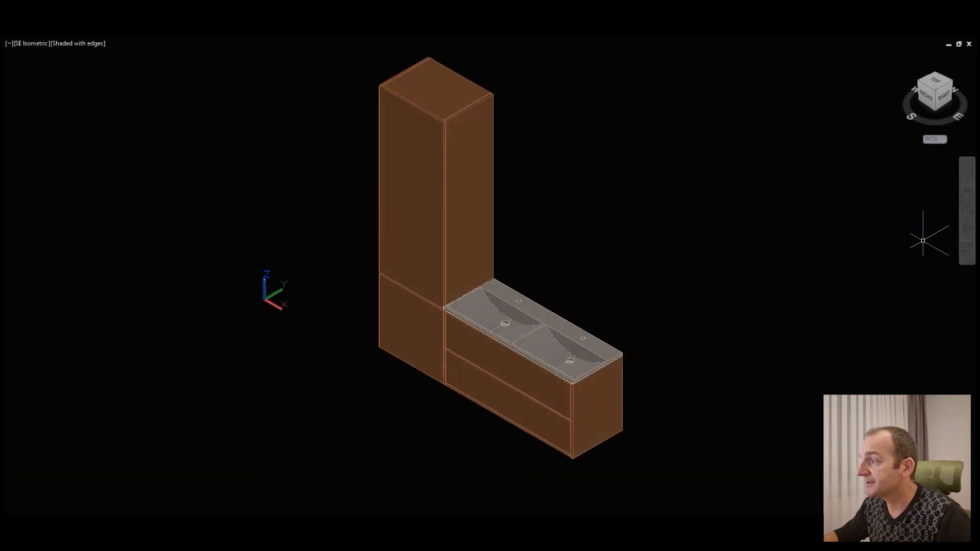
# Step: Move the upper door of the tall bathroom cabinet about 98 units forward along the Y axis to expose the interior
pyautogui.moveTo(482, 311); pyautogui.dragTo(508, 313)
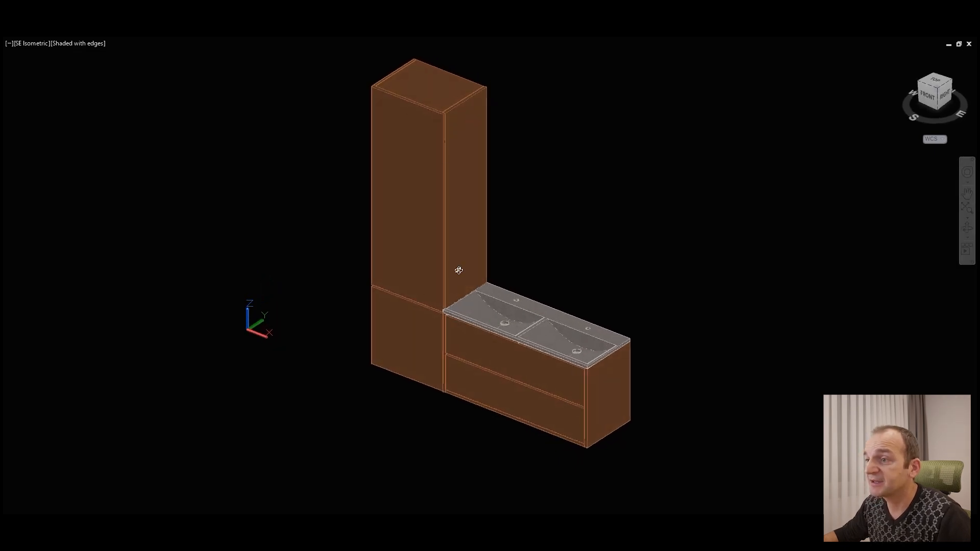
pyautogui.scroll(1, 385, 60)
pyautogui.click(436, 207)
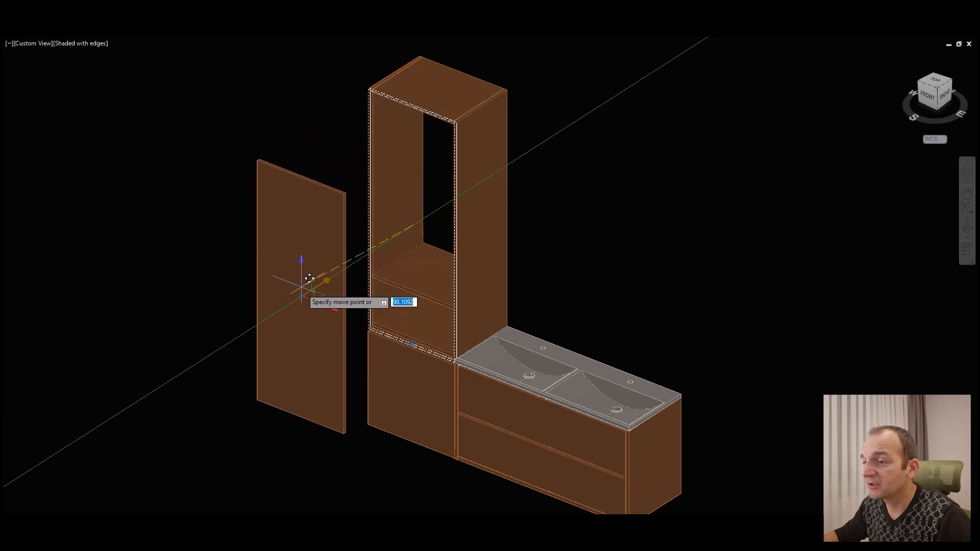
pyautogui.click(316, 294)
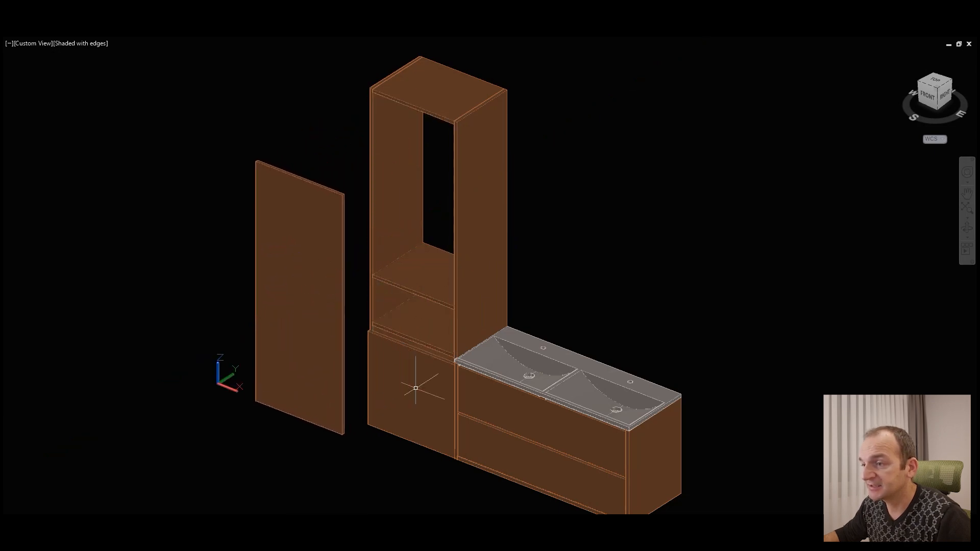
# Step: Examine the rear of the tall cabinet and vanity, including the shelves, drawer boxes and top
pyautogui.click(966, 228)
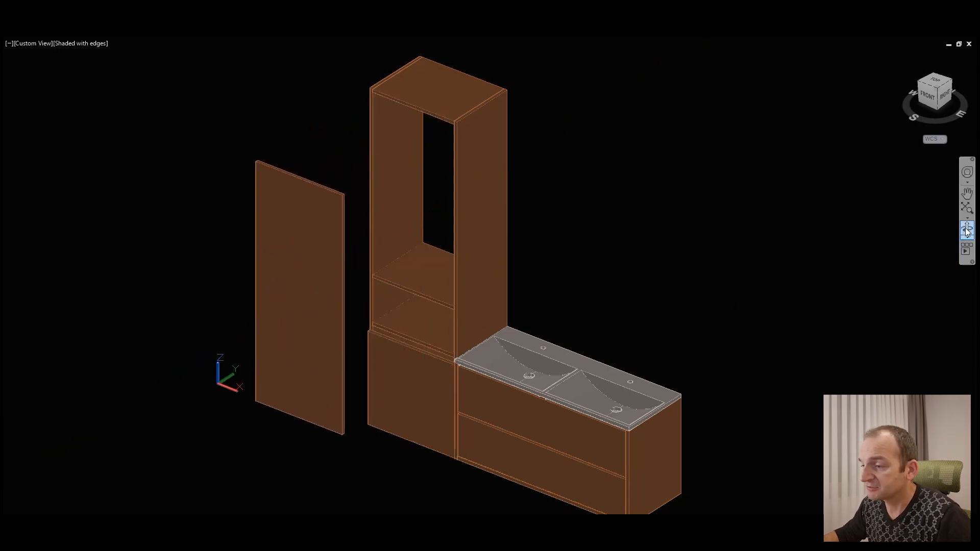
pyautogui.moveTo(720, 351); pyautogui.dragTo(532, 345)
pyautogui.moveTo(745, 385); pyautogui.dragTo(650, 350, button='middle')
pyautogui.scroll(2, 511, 349)
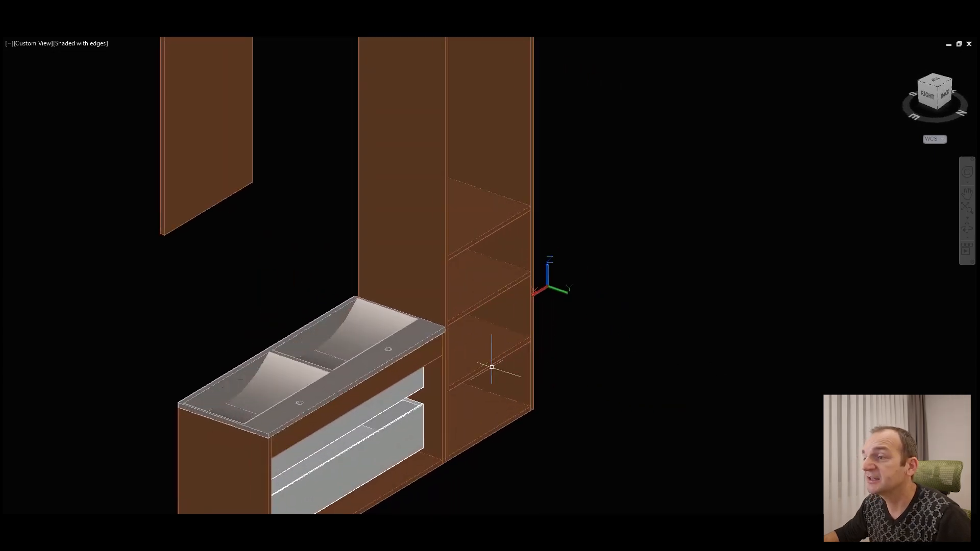
pyautogui.moveTo(607, 158); pyautogui.dragTo(607, 234, button='middle')
pyautogui.moveTo(484, 101); pyautogui.dragTo(485, 140, button='middle')
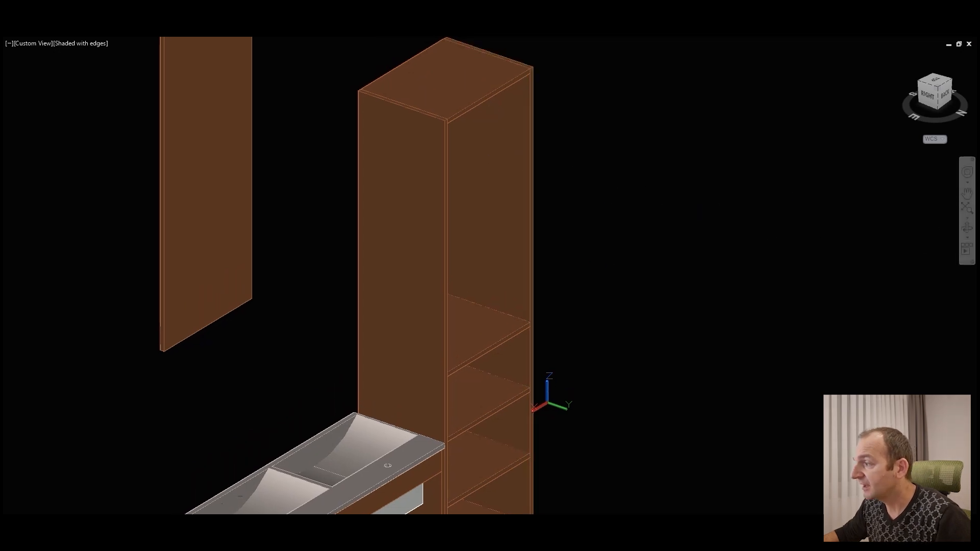
# Step: Examine the tall cabinet's open shelf compartments and the adjoining double vanity from the front
pyautogui.keyDown('shift'); pyautogui.moveTo(511, 332); pyautogui.dragTo(684, 320, button='middle'); pyautogui.keyUp('shift')
pyautogui.keyDown('shift'); pyautogui.moveTo(396, 302); pyautogui.dragTo(376, 228, button='middle'); pyautogui.keyUp('shift')
pyautogui.scroll(3, 415, 328)
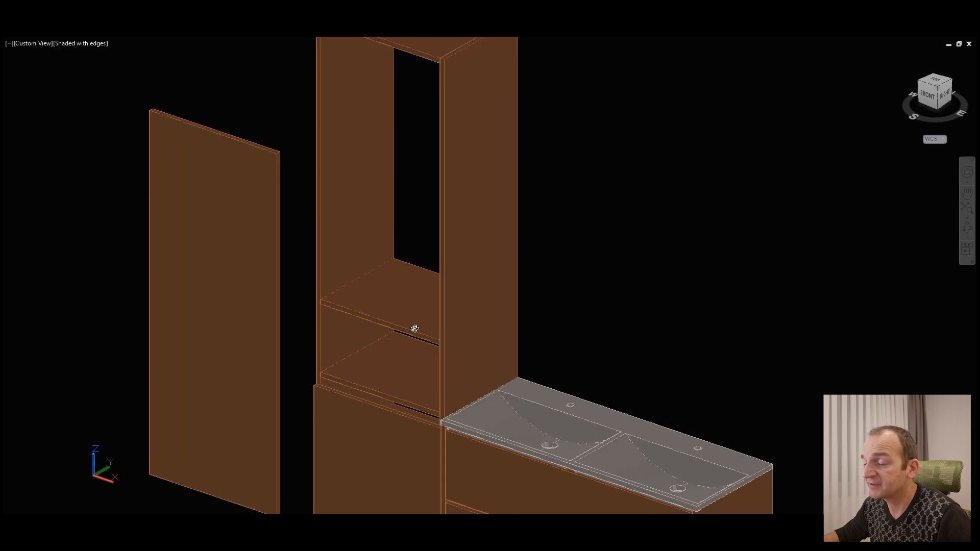
pyautogui.scroll(-4, 372, 245)
pyautogui.moveTo(404, 296); pyautogui.dragTo(397, 276, button='middle')
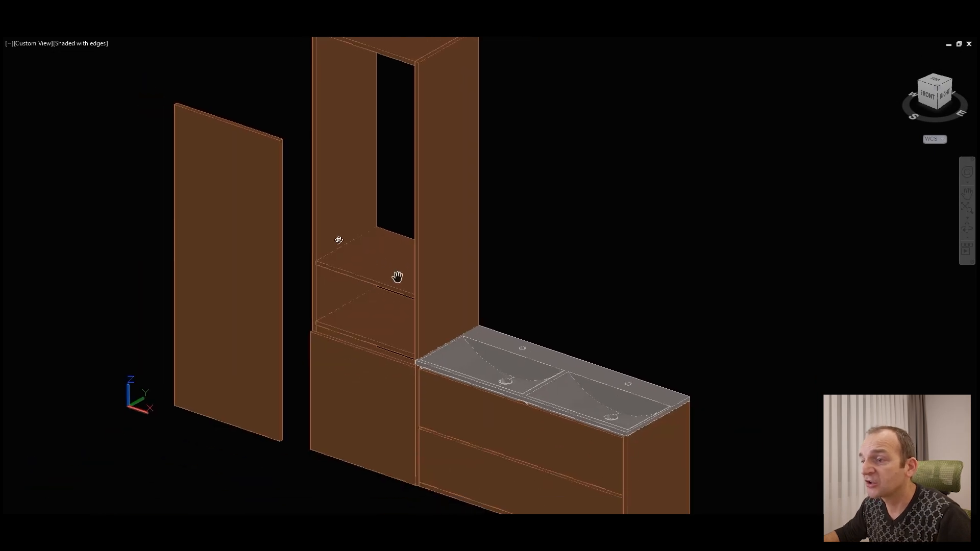
pyautogui.moveTo(398, 334); pyautogui.dragTo(347, 225, button='middle')
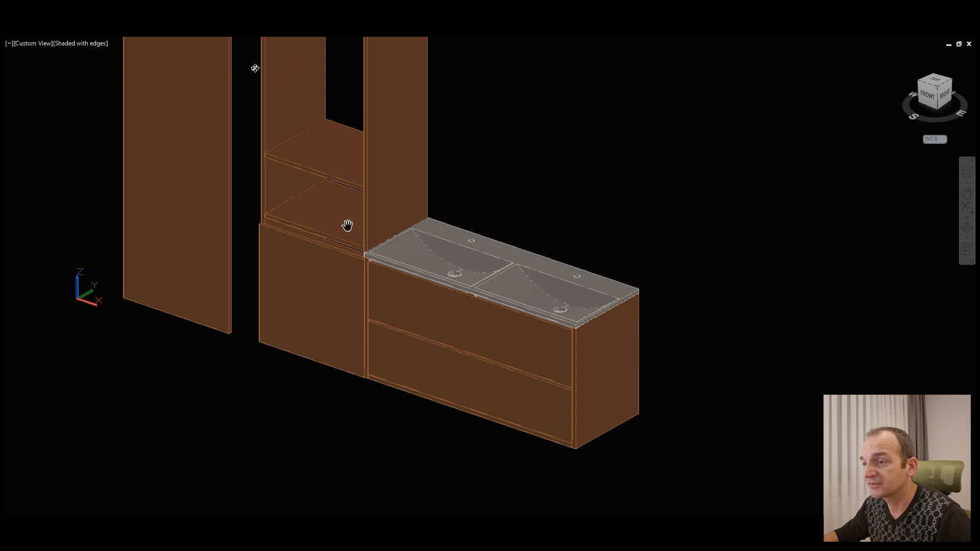
pyautogui.moveTo(400, 153); pyautogui.dragTo(400, 228, button='middle')
pyautogui.scroll(-1, 426, 208)
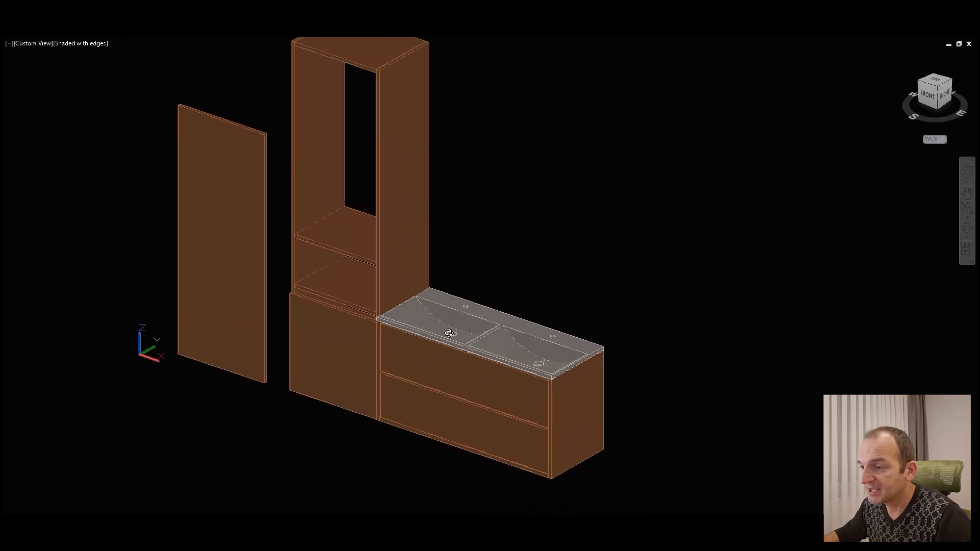
# Step: Move both vanity drawers with their fronts forward along the Y axis, clear of the carcass
pyautogui.scroll(4, 481, 434)
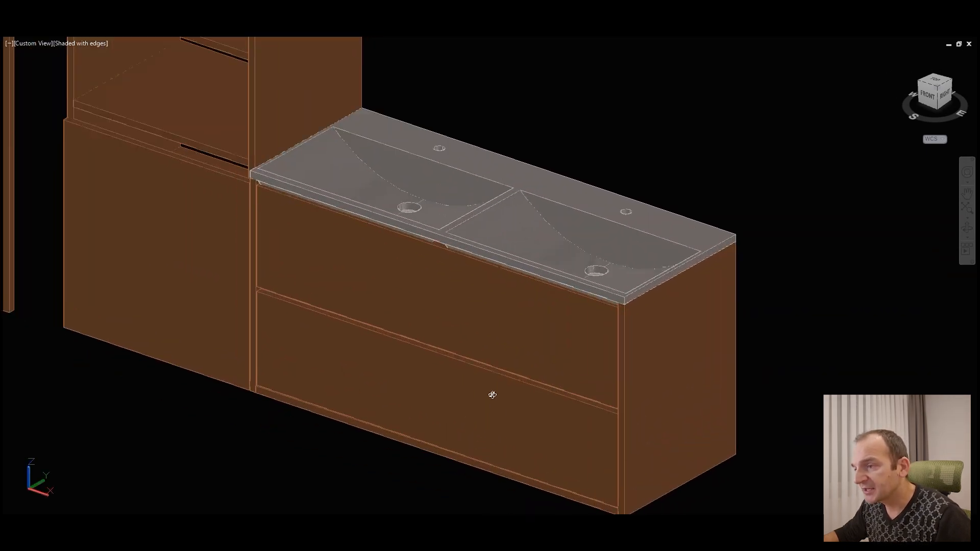
pyautogui.click(474, 316)
pyautogui.click(507, 313)
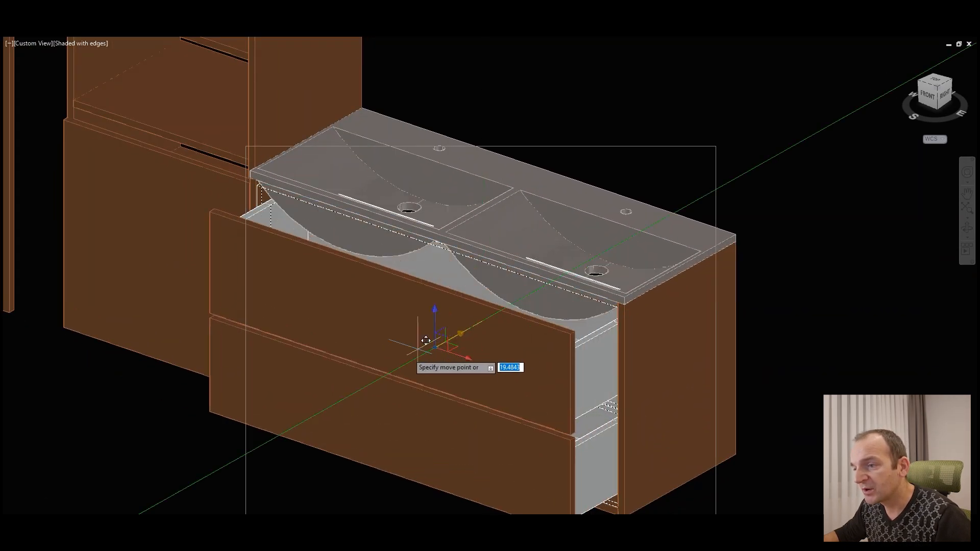
pyautogui.click(362, 374)
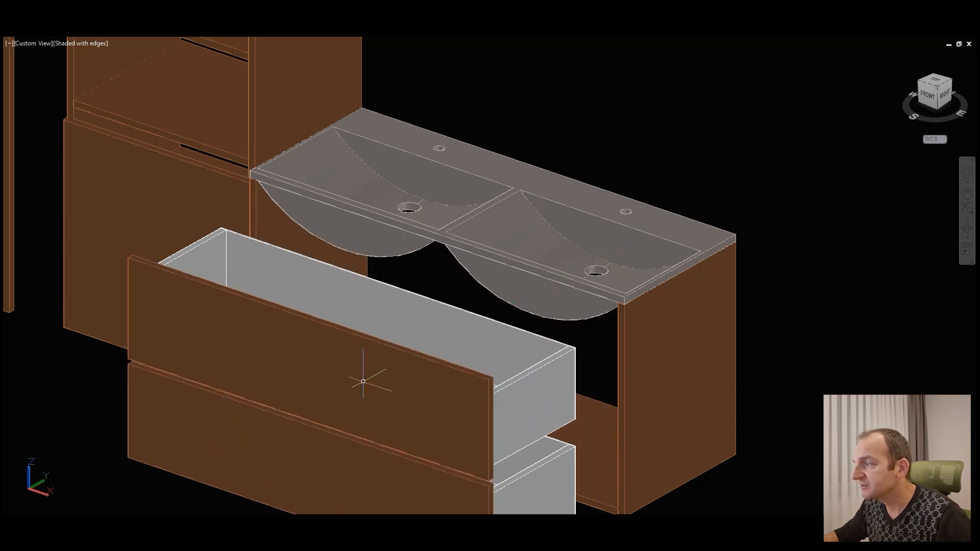
# Step: Examine the pulled-out drawer boxes and the double basin from above and from the front
pyautogui.click(968, 228)
pyautogui.moveTo(393, 295); pyautogui.dragTo(412, 372)
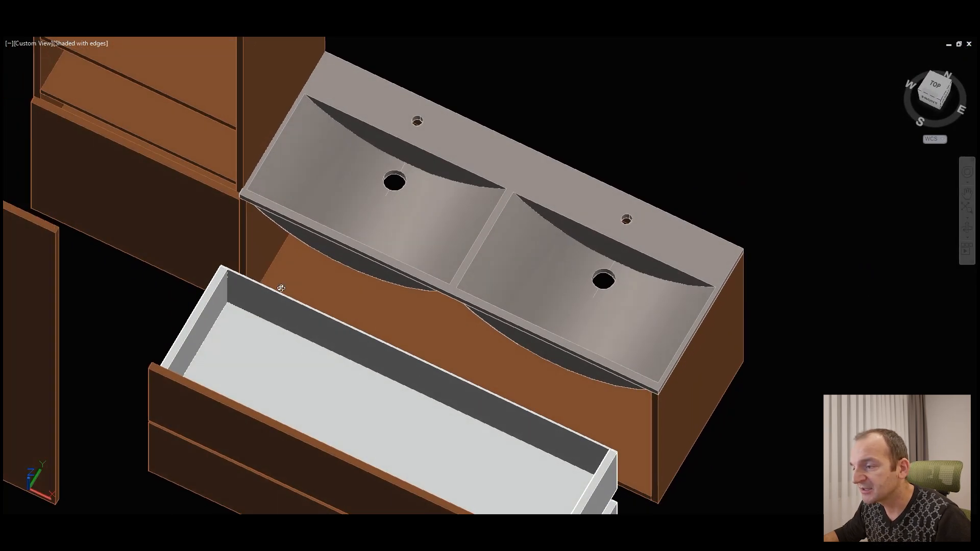
pyautogui.scroll(-2, 512, 399)
pyautogui.moveTo(512, 357); pyautogui.dragTo(536, 219)
pyautogui.moveTo(595, 276); pyautogui.dragTo(491, 293)
pyautogui.moveTo(334, 306); pyautogui.dragTo(536, 444)
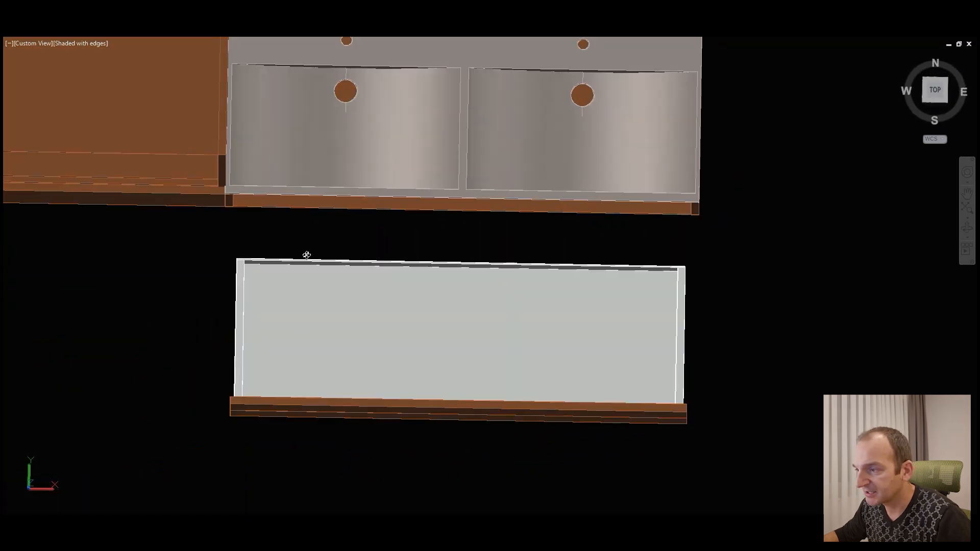
pyautogui.moveTo(637, 250); pyautogui.dragTo(572, 322)
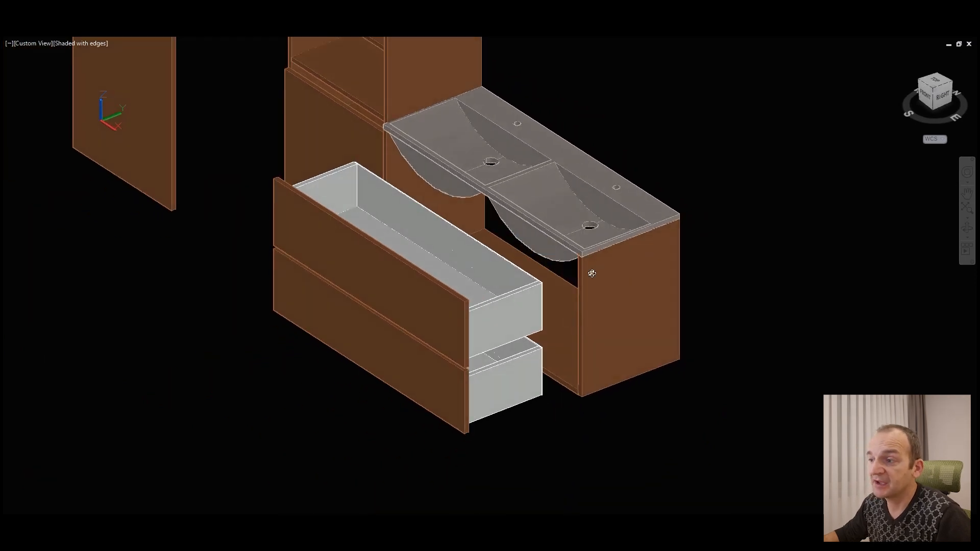
pyautogui.moveTo(573, 298); pyautogui.dragTo(546, 294)
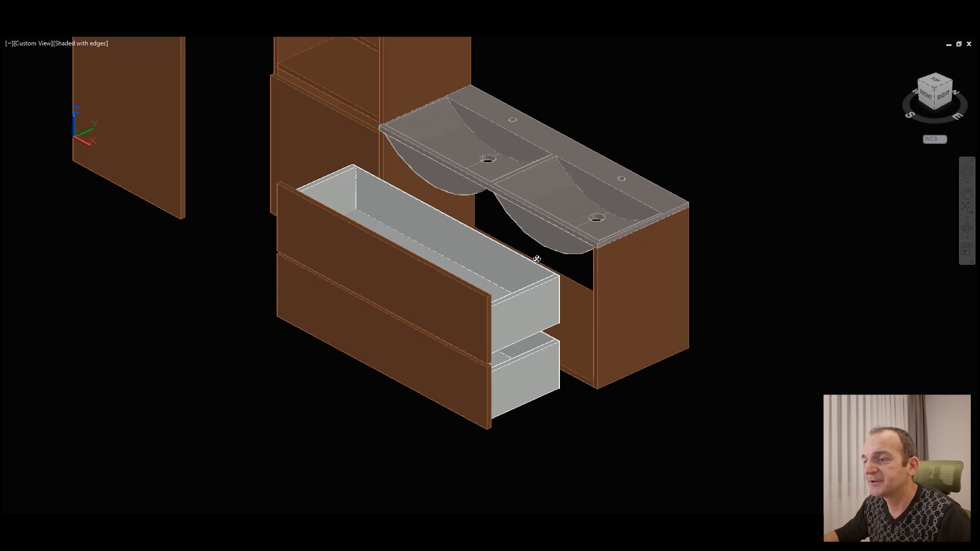
pyautogui.moveTo(516, 276); pyautogui.dragTo(533, 261)
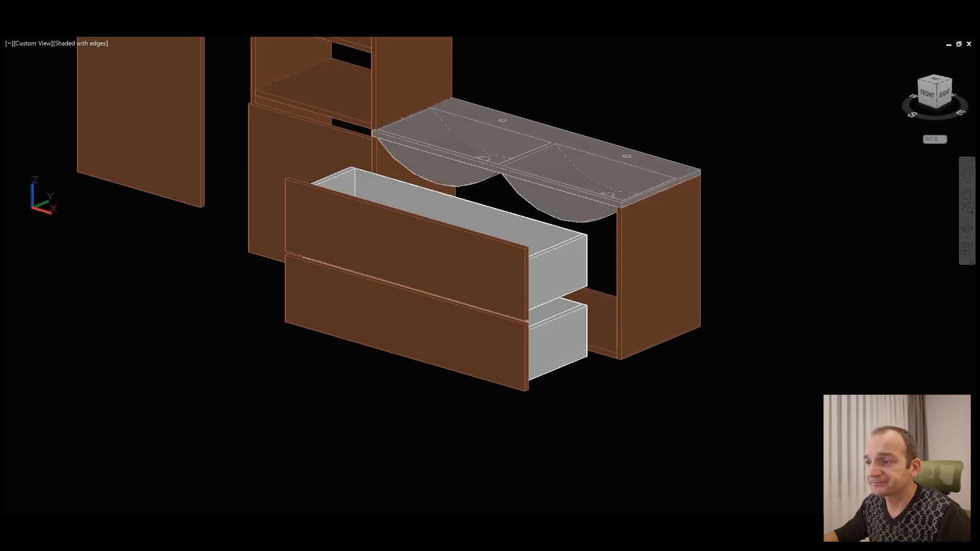
# Step: Undo the forward move of the two vanity drawers
pyautogui.hotkey('ctrl', 'z')
pyautogui.hotkey('ctrl', 'z')
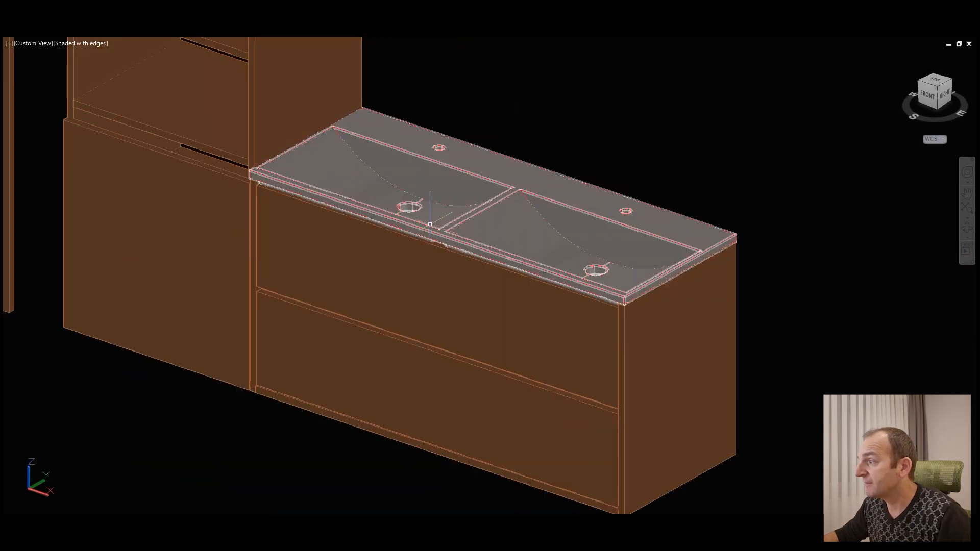
# Step: Inspect the horizontal gap between the upper and lower vanity drawer fronts up close
pyautogui.click(966, 231)
pyautogui.scroll(3, 487, 293)
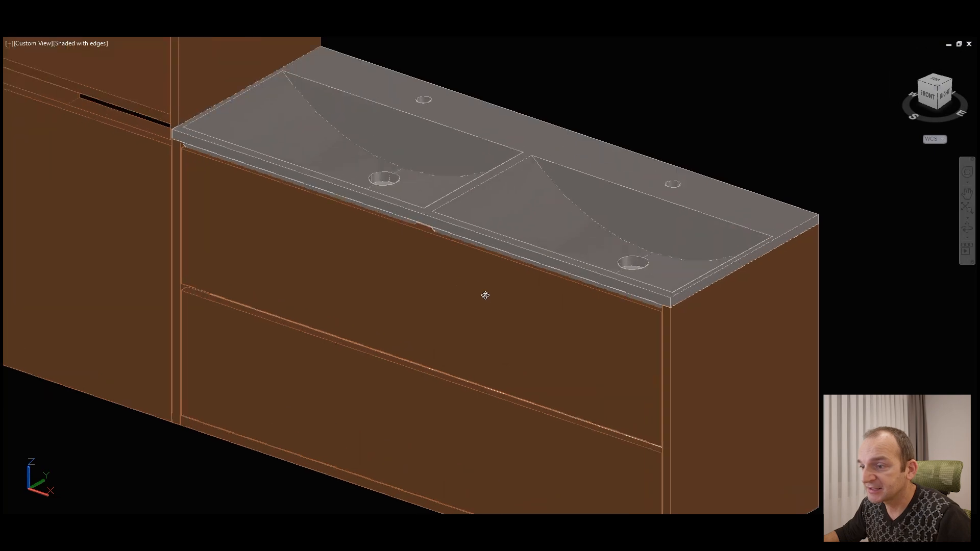
pyautogui.moveTo(403, 308); pyautogui.dragTo(346, 362)
pyautogui.scroll(2, 367, 317)
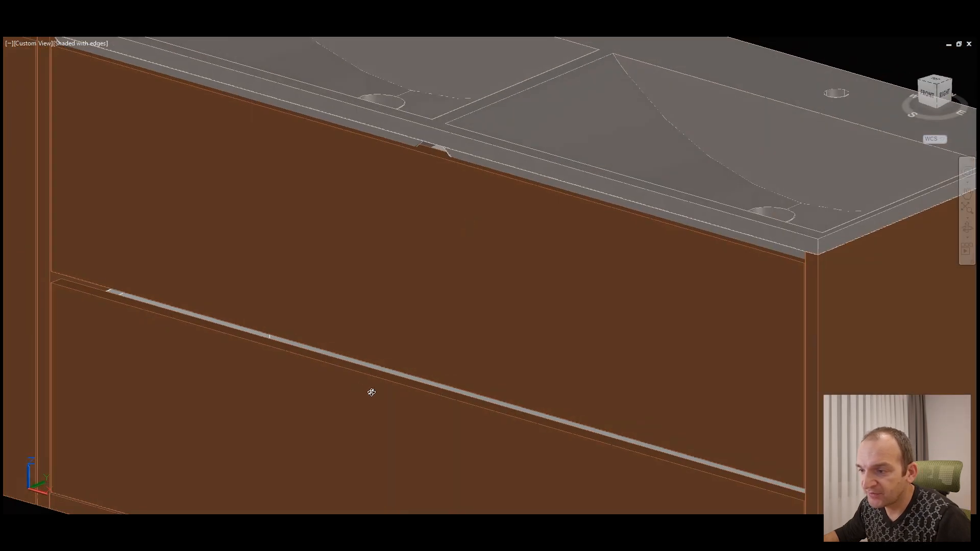
pyautogui.scroll(2, 372, 392)
pyautogui.moveTo(372, 394)
pyautogui.mouseDown()
pyautogui.moveTo(377, 337)
pyautogui.moveTo(374, 392)
pyautogui.mouseUp()
pyautogui.scroll(2, 452, 347)
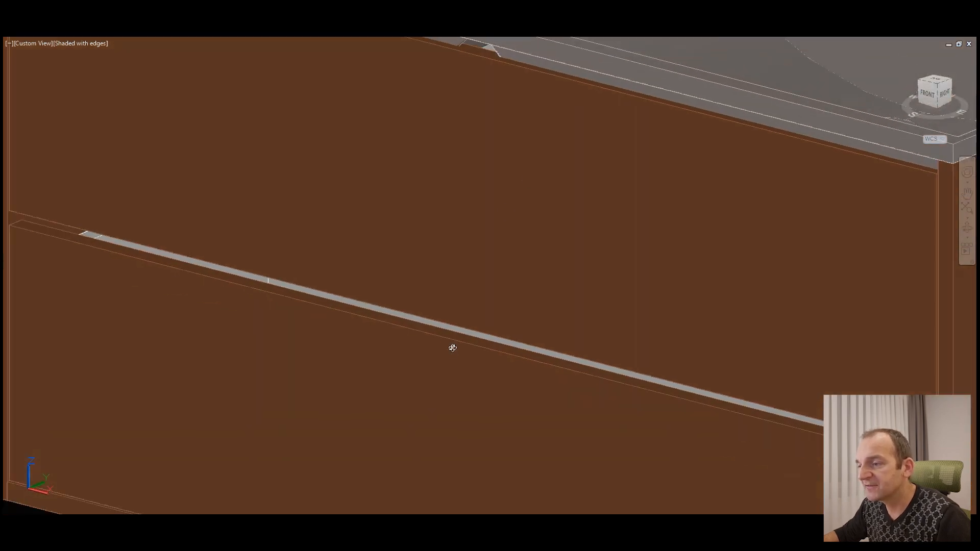
pyautogui.scroll(1, 452, 347)
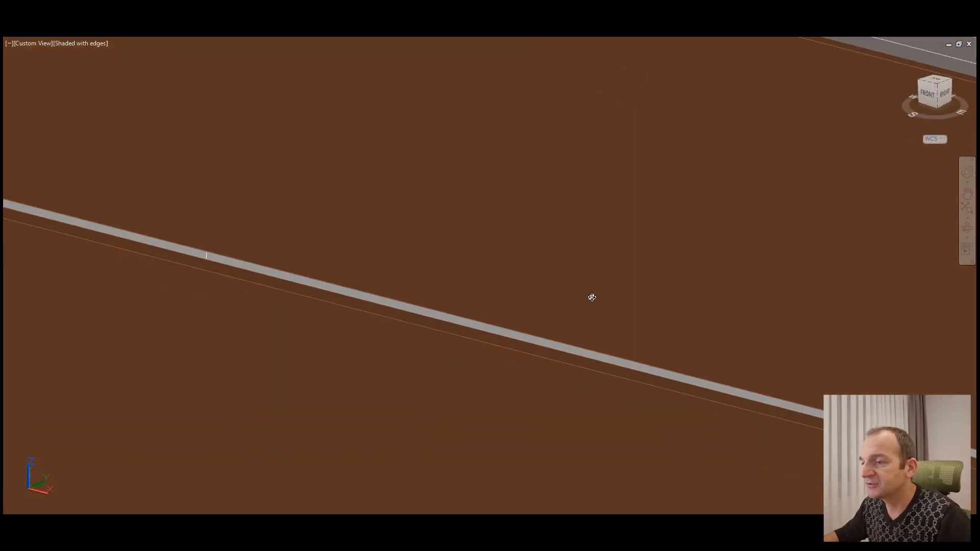
# Step: Review the whole bathroom set from the front, including the detached door, tall cabinet, basin top and drawer fronts
pyautogui.scroll(-4, 592, 297)
pyautogui.scroll(-1, 677, 278)
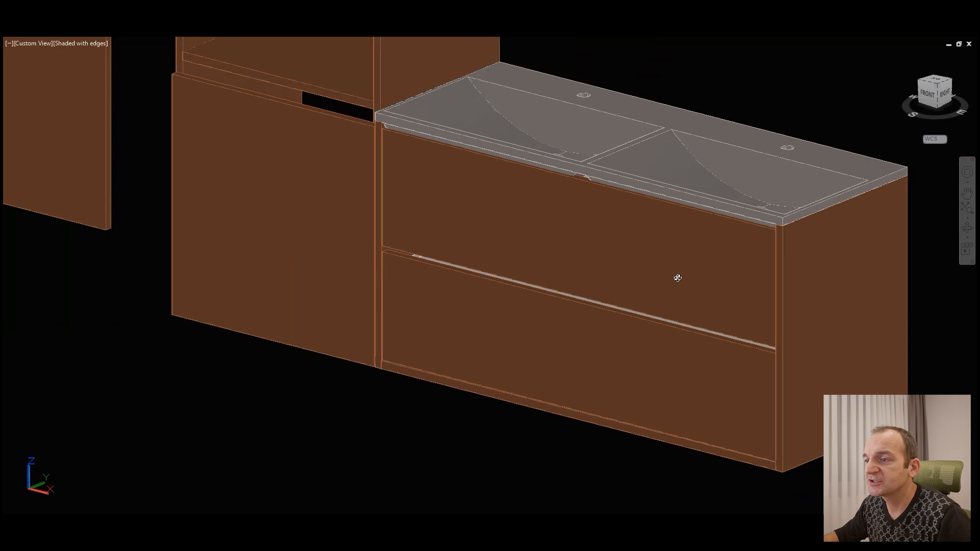
pyautogui.scroll(-4, 579, 270)
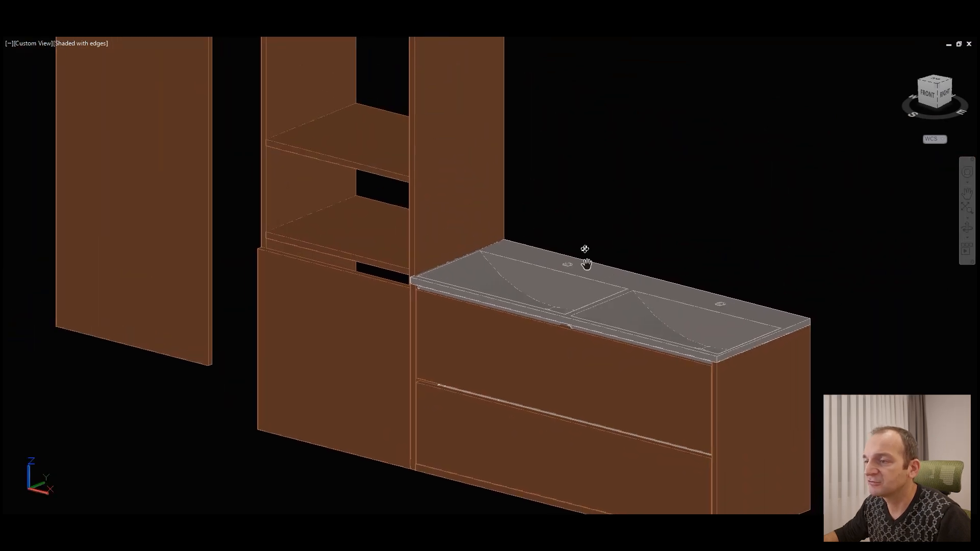
pyautogui.scroll(-4, 592, 232)
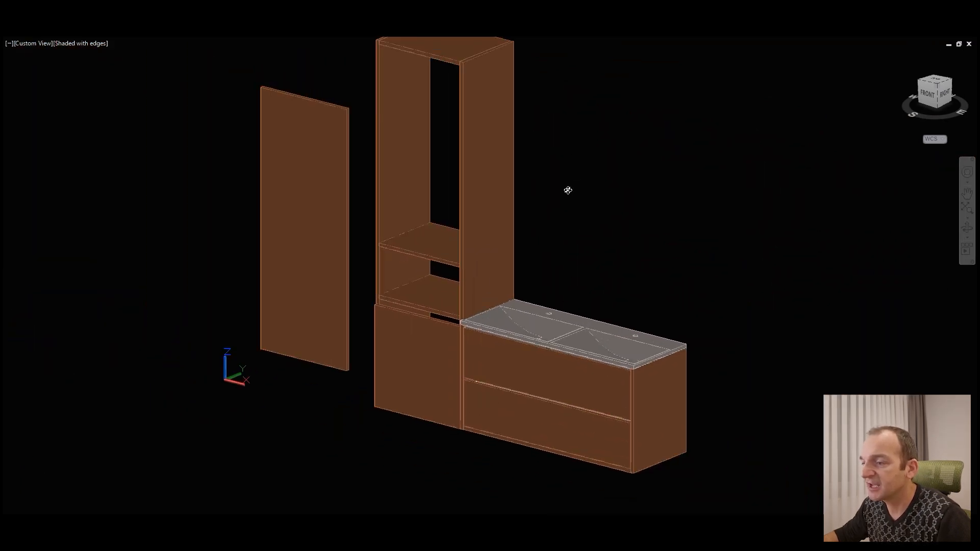
pyautogui.moveTo(533, 183); pyautogui.dragTo(496, 191, button='middle')
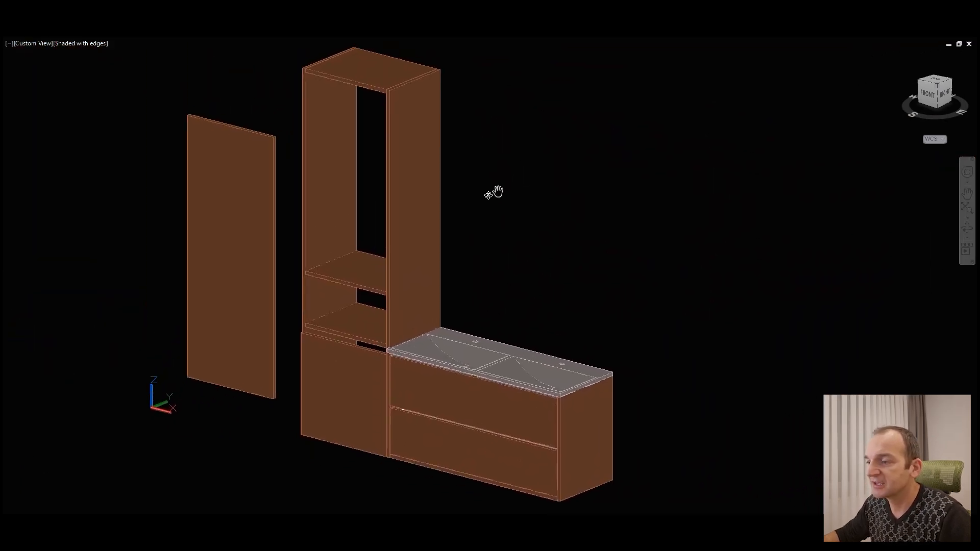
pyautogui.keyDown('shift'); pyautogui.moveTo(500, 285); pyautogui.dragTo(516, 311, button='middle'); pyautogui.keyUp('shift')
pyautogui.scroll(2, 492, 341)
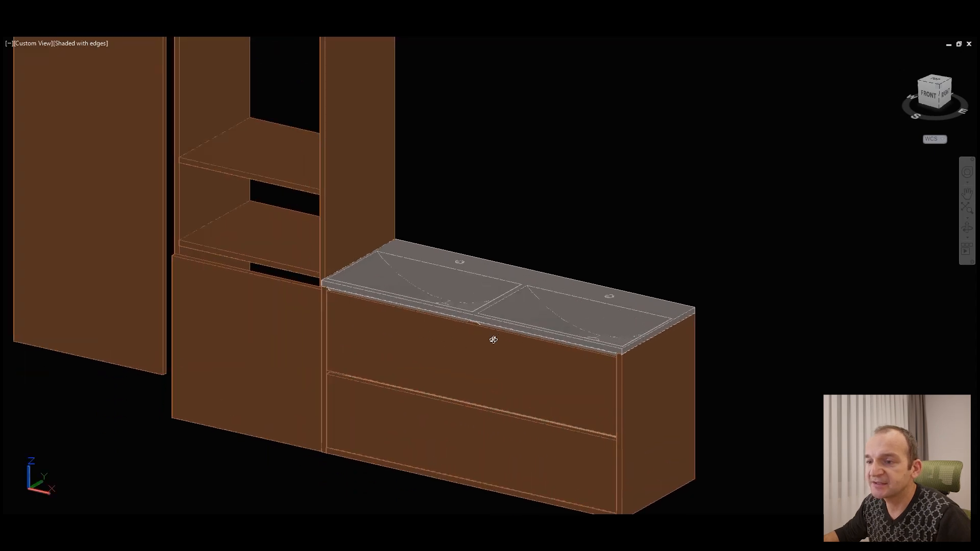
# Step: Examine the joint between the top panel and side panels at the tall cabinet's upper front corner
pyautogui.scroll(-1, 506, 320)
pyautogui.moveTo(411, 158); pyautogui.dragTo(516, 359, button='middle')
pyautogui.scroll(5, 431, 245)
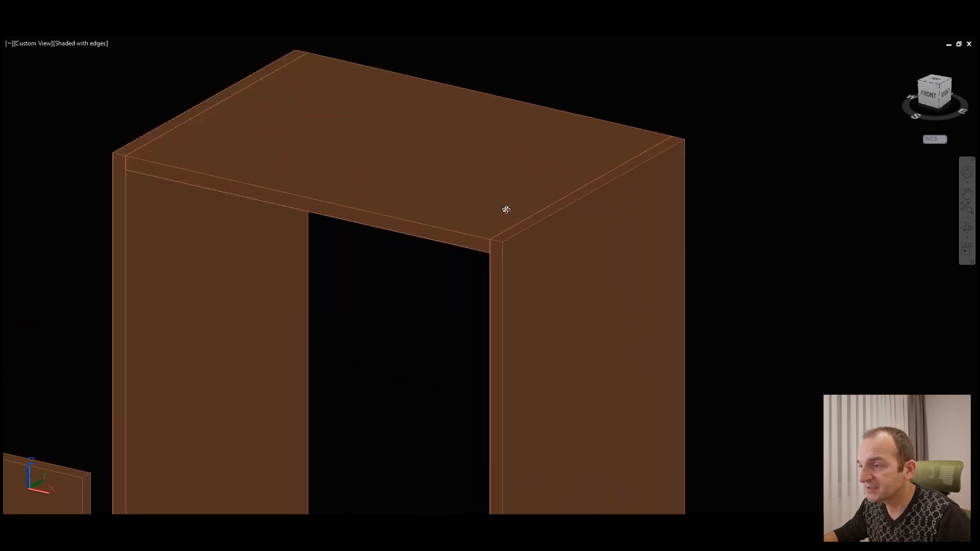
pyautogui.scroll(3, 516, 239)
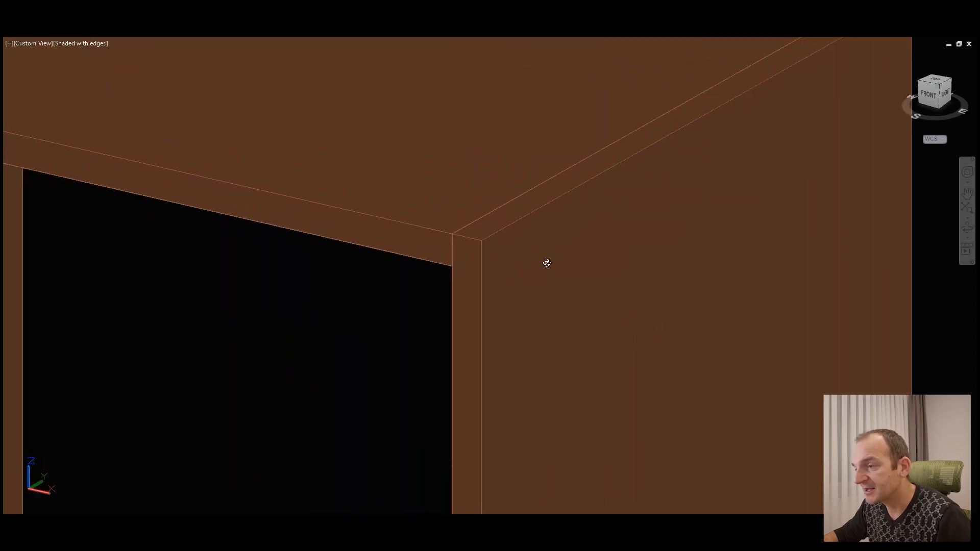
pyautogui.moveTo(510, 248)
pyautogui.keyDown('shift'); pyautogui.mouseDown(button='middle')
pyautogui.moveTo(519, 256)
pyautogui.moveTo(509, 235)
pyautogui.mouseUp(button='middle'); pyautogui.keyUp('shift')
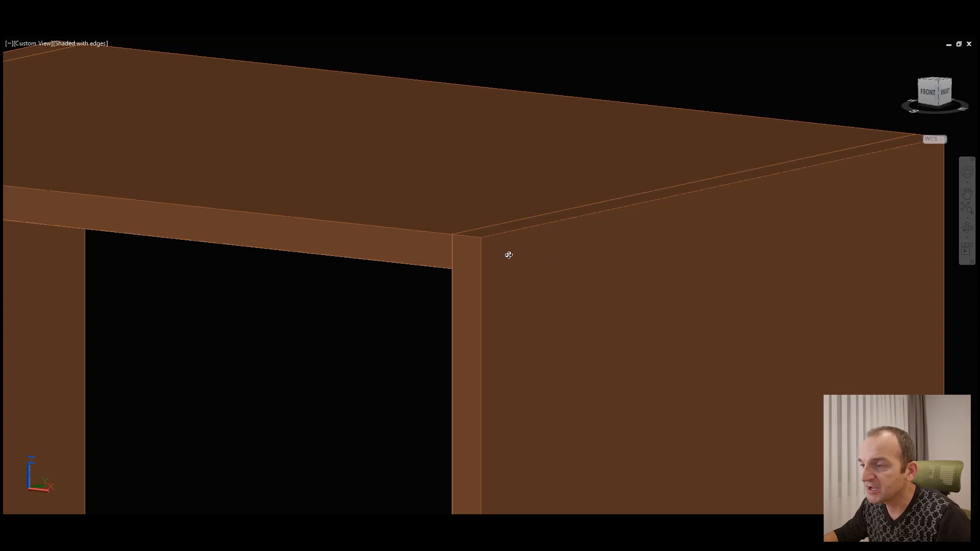
pyautogui.keyDown('shift'); pyautogui.moveTo(527, 253); pyautogui.dragTo(544, 271, button='middle'); pyautogui.keyUp('shift')
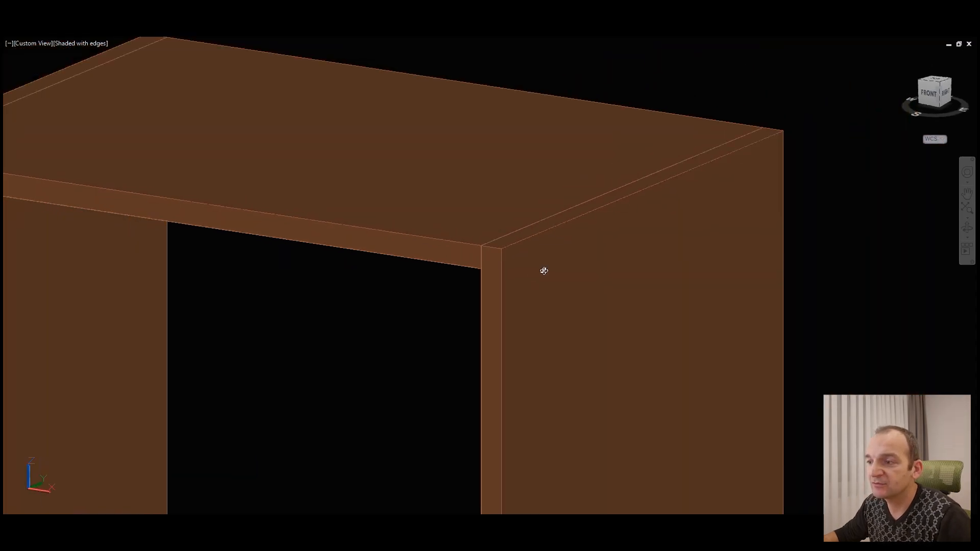
pyautogui.scroll(-2, 543, 270)
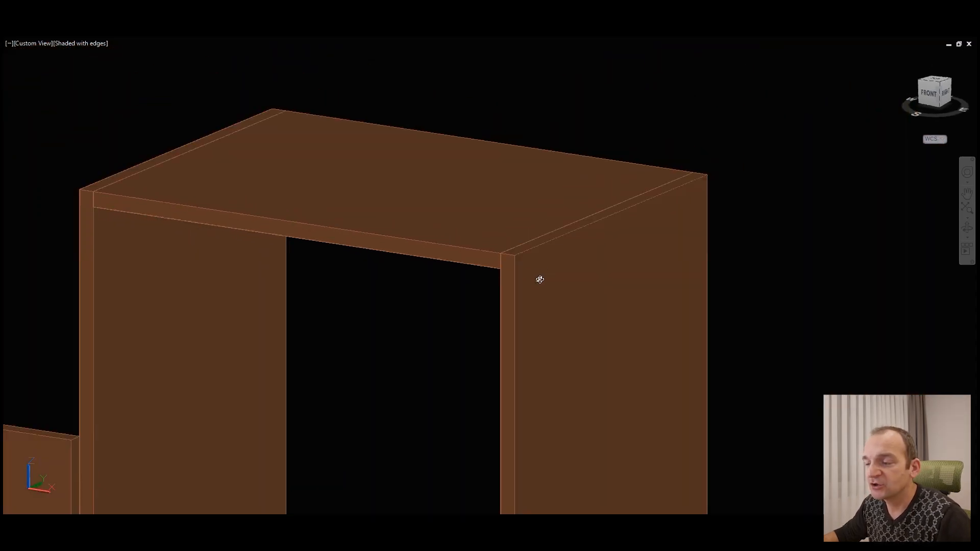
pyautogui.keyDown('shift'); pyautogui.moveTo(542, 278); pyautogui.dragTo(549, 255, button='middle'); pyautogui.keyUp('shift')
pyautogui.scroll(-7, 449, 226)
pyautogui.scroll(3, 542, 266)
pyautogui.scroll(-1, 554, 246)
pyautogui.moveTo(570, 196); pyautogui.dragTo(568, 210, button='middle')
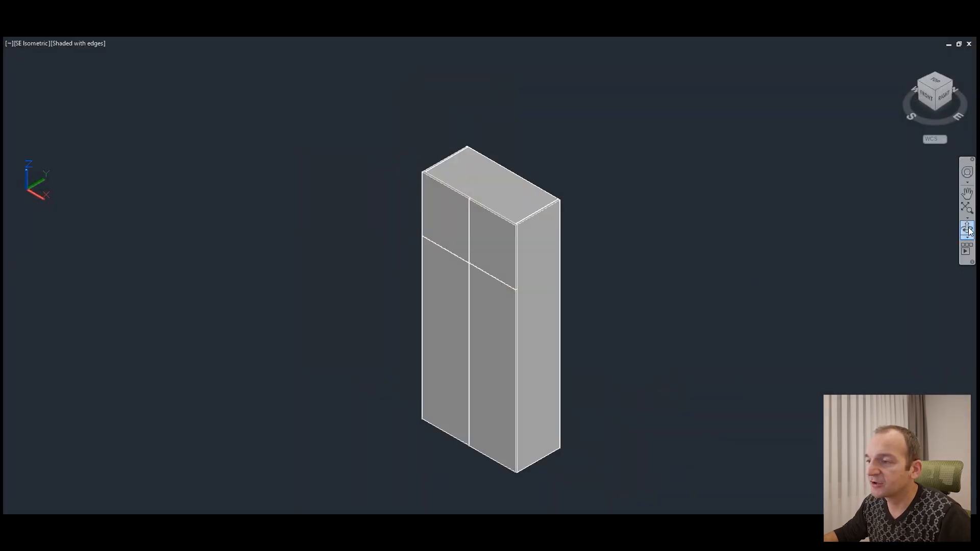
# Step: In the Hodnik-ugradbeni-v2_FINAL drawing, hide the wardrobe's back panel to expose its interior
pyautogui.click(967, 229)
pyautogui.moveTo(516, 301); pyautogui.dragTo(579, 284)
pyautogui.scroll(2, 580, 284)
pyautogui.press('Escape')
pyautogui.click(518, 238)
pyautogui.rightClick(540, 378)
pyautogui.moveTo(632, 194)
pyautogui.click(681, 203)
# Step: Examine the wardrobe's upper compartments and shelves from behind
pyautogui.click(967, 229)
pyautogui.moveTo(560, 379); pyautogui.dragTo(569, 315)
pyautogui.scroll(4, 504, 381)
pyautogui.moveTo(543, 200); pyautogui.dragTo(536, 494, button='middle')
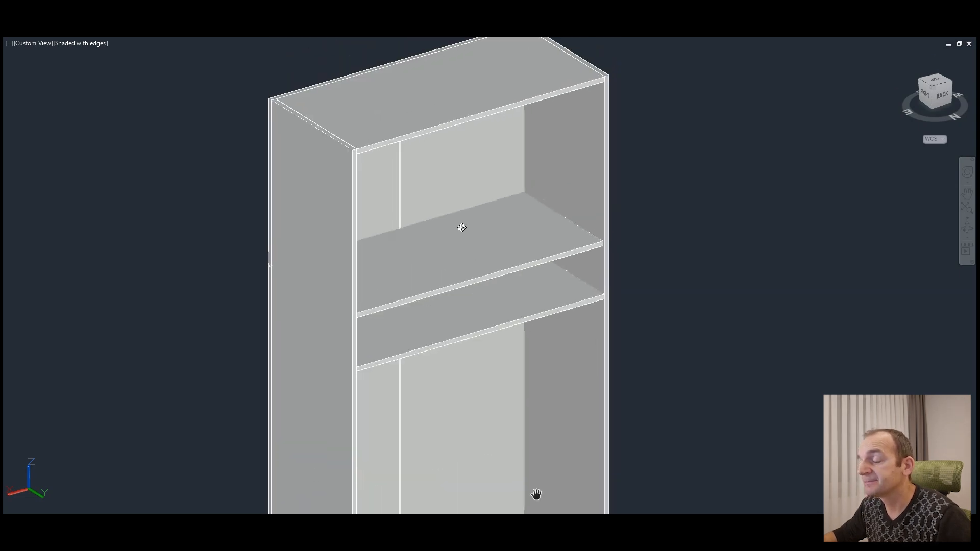
# Step: Move the wardrobe's upper left door straight forward, clear of the cabinet, to open the upper compartment
pyautogui.moveTo(468, 222)
pyautogui.keyDown('shift'); pyautogui.mouseDown(button='middle')
pyautogui.moveTo(455, 201)
pyautogui.moveTo(458, 211)
pyautogui.mouseUp(button='middle'); pyautogui.keyUp('shift')
pyautogui.keyDown('shift'); pyautogui.moveTo(406, 234); pyautogui.dragTo(625, 235, button='middle'); pyautogui.keyUp('shift')
pyautogui.moveTo(590, 263); pyautogui.dragTo(702, 196, button='middle')
pyautogui.scroll(-3, 702, 196)
pyautogui.moveTo(540, 437); pyautogui.dragTo(532, 329, button='middle')
pyautogui.scroll(-1, 614, 388)
pyautogui.moveTo(607, 245); pyautogui.dragTo(584, 376, button='middle')
pyautogui.click(510, 184)
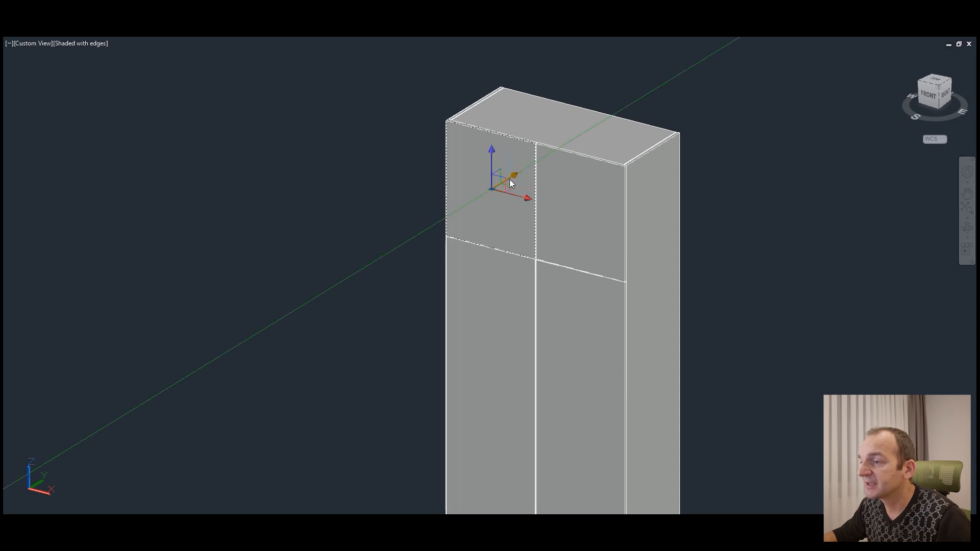
pyautogui.click(509, 180)
pyautogui.click(367, 267)
pyautogui.press('Escape')
pyautogui.click(495, 290)
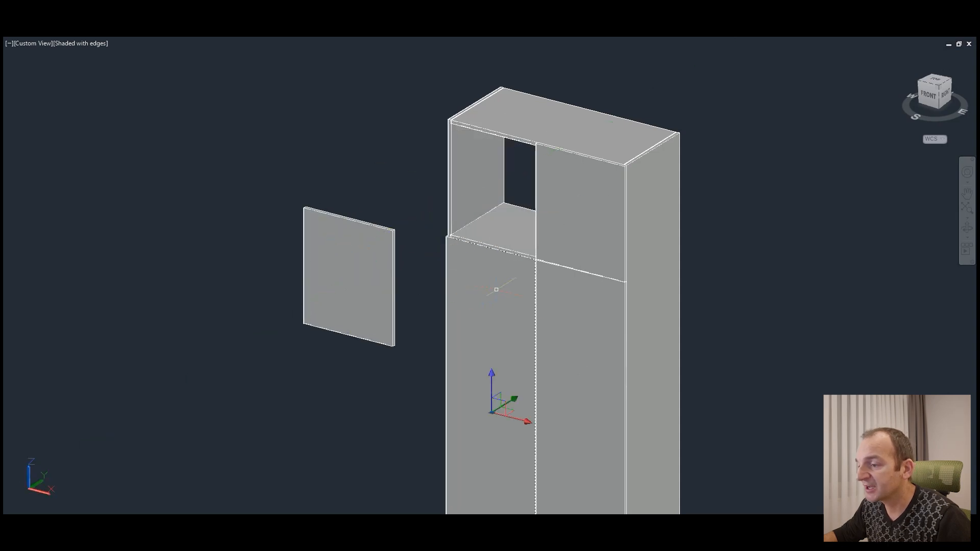
pyautogui.click(513, 400)
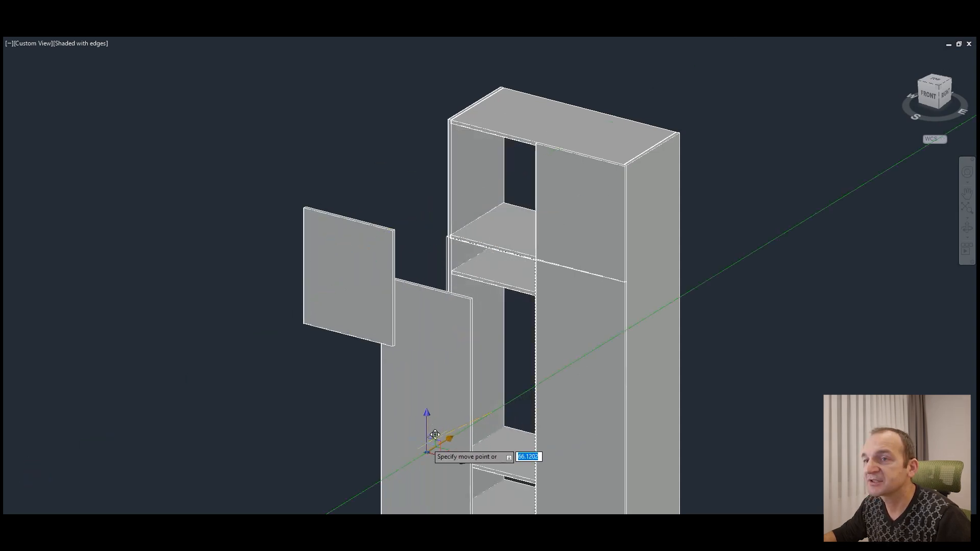
pyautogui.press('Escape')
pyautogui.press('Escape')
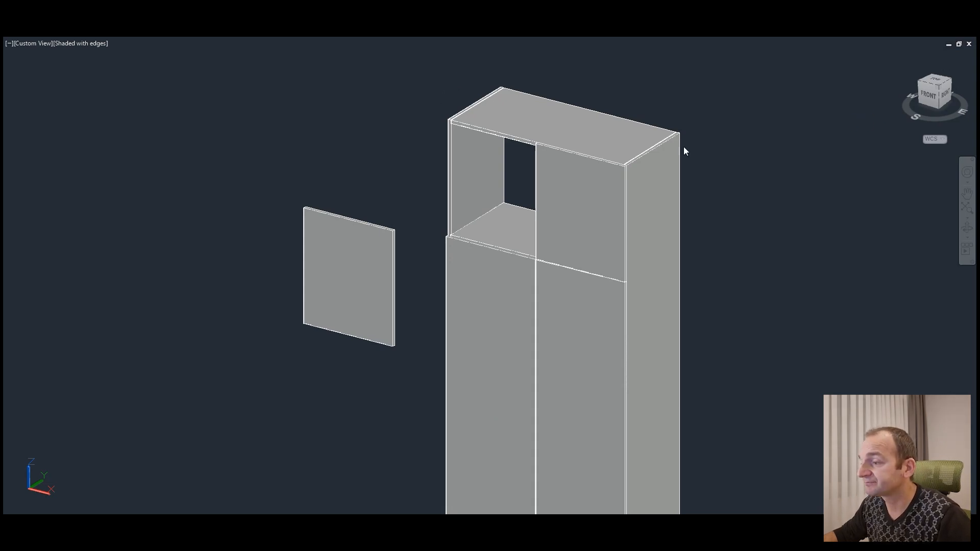
# Step: Examine the joint between the top panel and left side panel at the wardrobe's upper front corner
pyautogui.click(585, 366)
pyautogui.scroll(3, 592, 91)
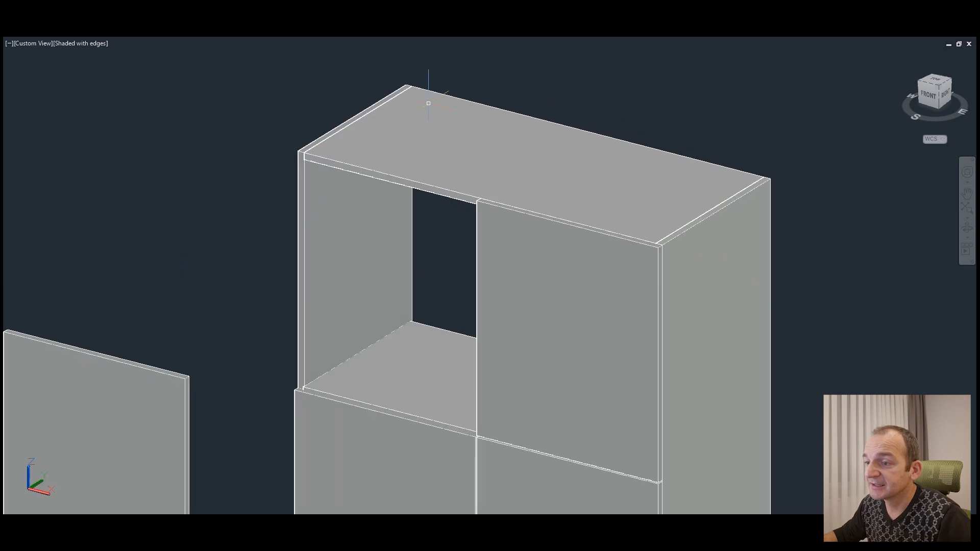
pyautogui.scroll(5, 251, 192)
pyautogui.click(317, 264)
pyautogui.press('Escape')
pyautogui.scroll(-10, 274, 241)
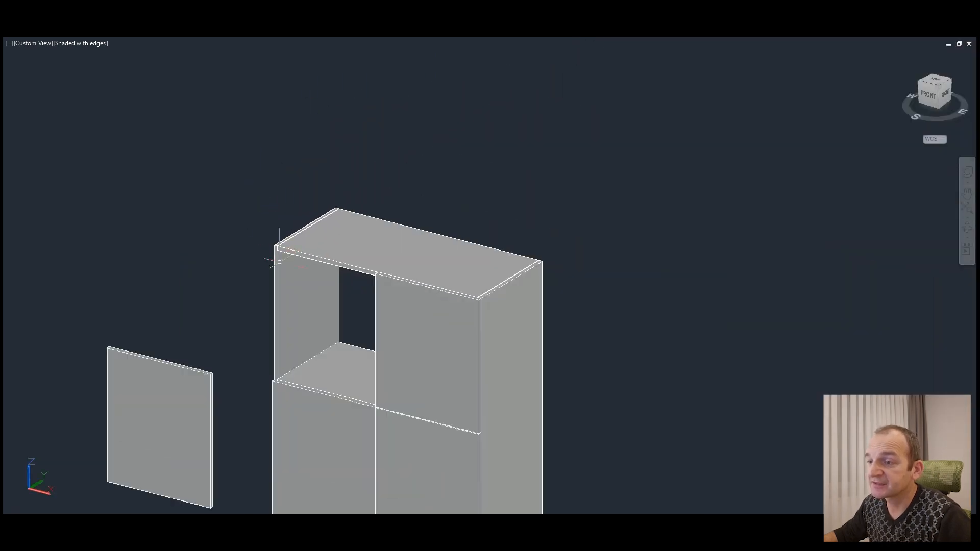
pyautogui.scroll(9, 282, 244)
pyautogui.scroll(3, 256, 177)
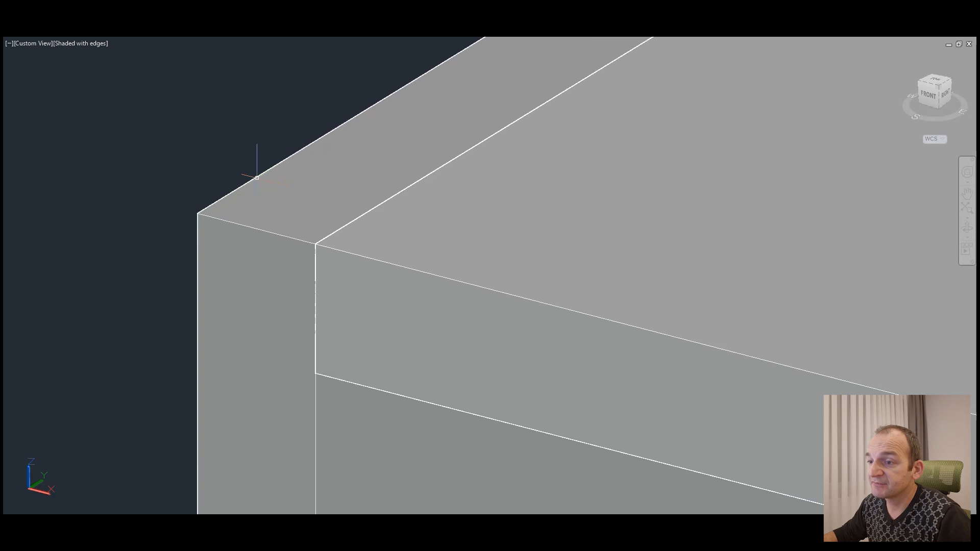
pyautogui.click(163, 178)
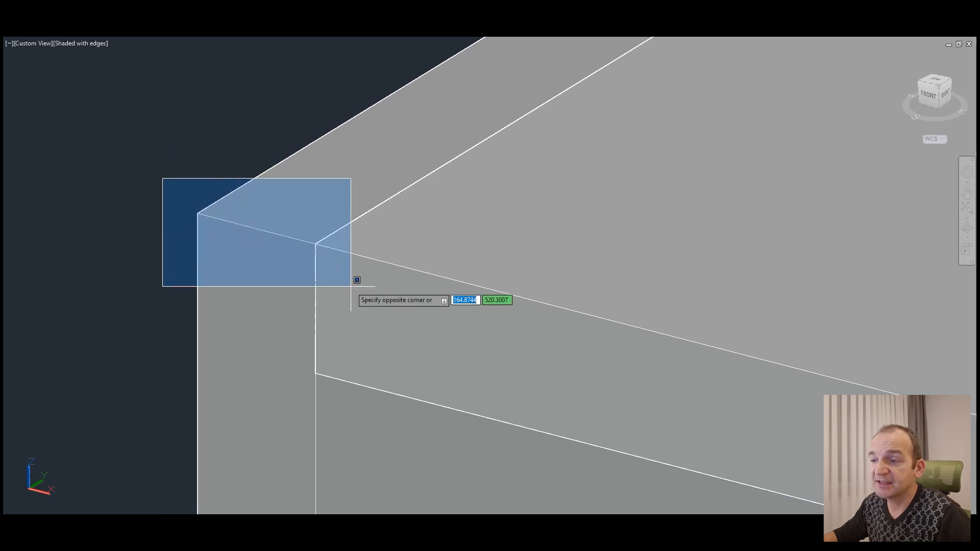
pyautogui.click(350, 286)
# Step: Examine the top panel's front edge and side joints, and the whole wardrobe with its detached door
pyautogui.scroll(-6, 297, 222)
pyautogui.scroll(3, 319, 227)
pyautogui.click(330, 223)
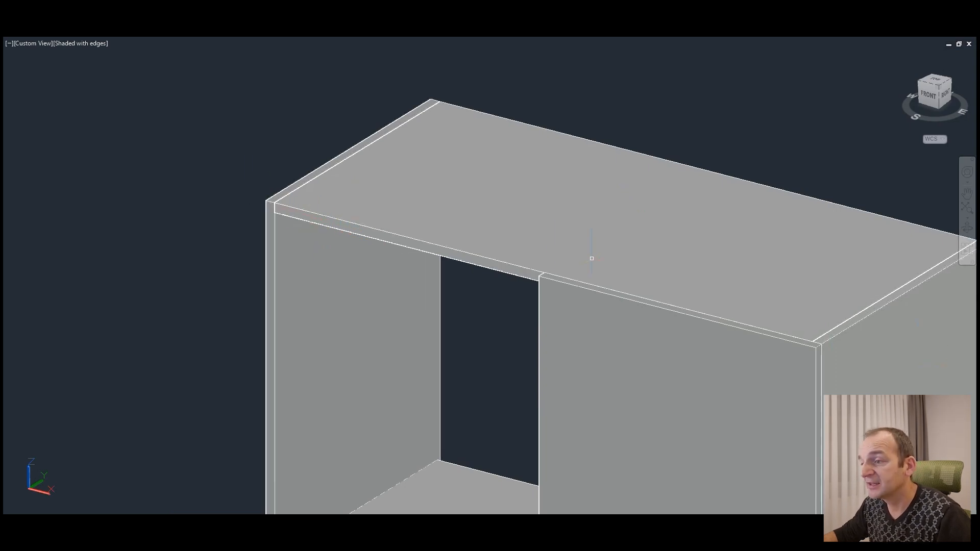
pyautogui.click(465, 231)
pyautogui.scroll(-5, 513, 159)
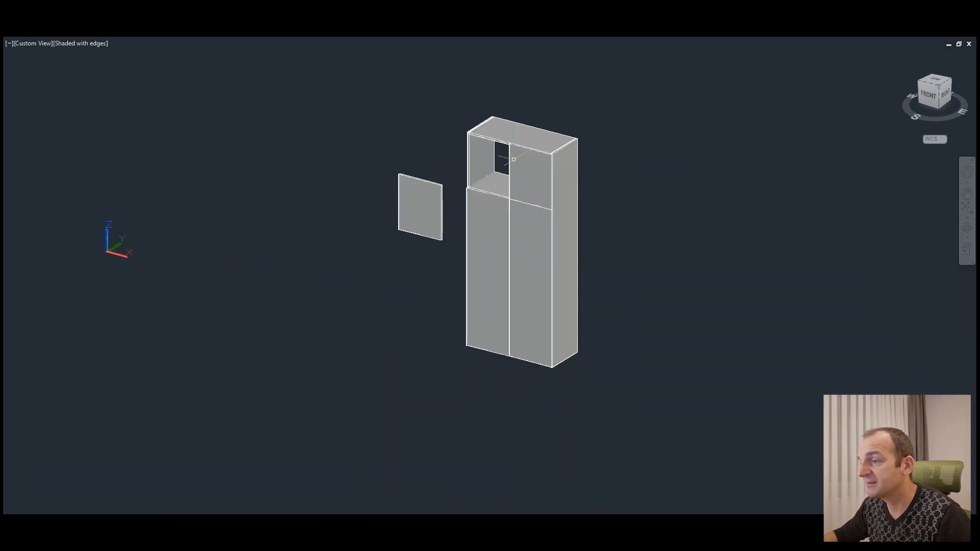
pyautogui.scroll(3, 528, 230)
pyautogui.scroll(-5, 637, 306)
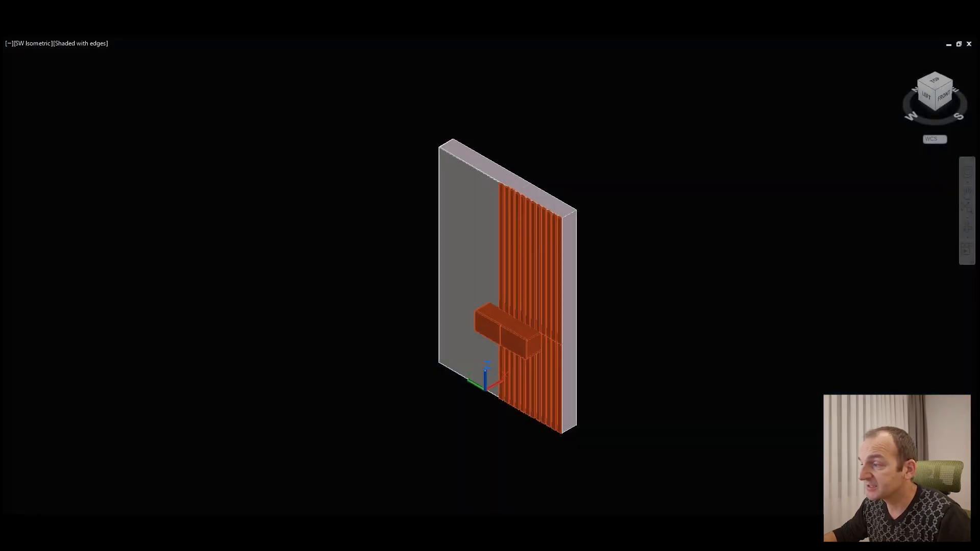
# Step: In the slatted hallway panel drawing, review the wall, vertical slats and floating cabinet from both sides
pyautogui.keyDown('shift'); pyautogui.moveTo(931, 260); pyautogui.dragTo(638, 346, button='middle'); pyautogui.keyUp('shift')
pyautogui.scroll(3, 535, 400)
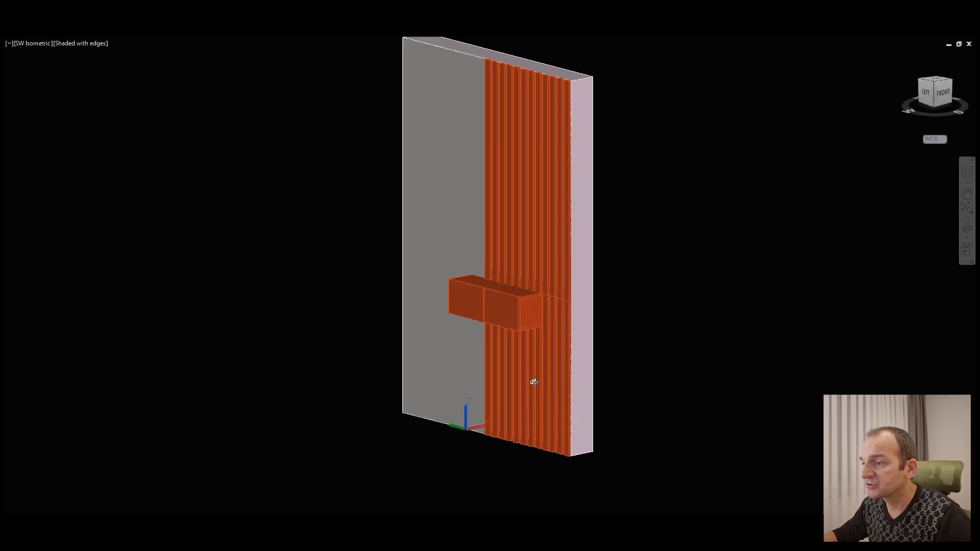
pyautogui.keyDown('shift'); pyautogui.moveTo(464, 312); pyautogui.dragTo(661, 356, button='middle'); pyautogui.keyUp('shift')
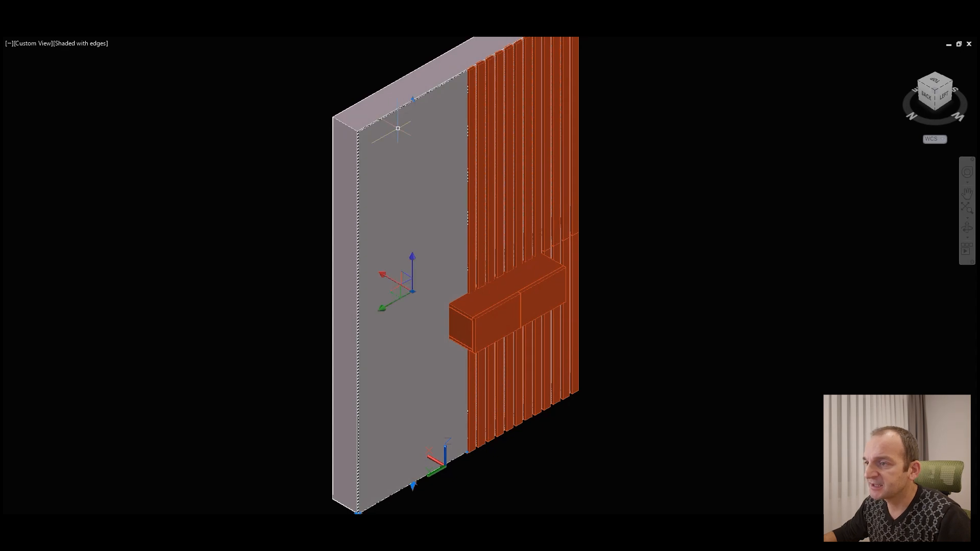
pyautogui.click(968, 229)
pyautogui.moveTo(685, 335); pyautogui.dragTo(608, 318)
pyautogui.scroll(4, 468, 316)
pyautogui.moveTo(692, 289); pyautogui.dragTo(627, 328)
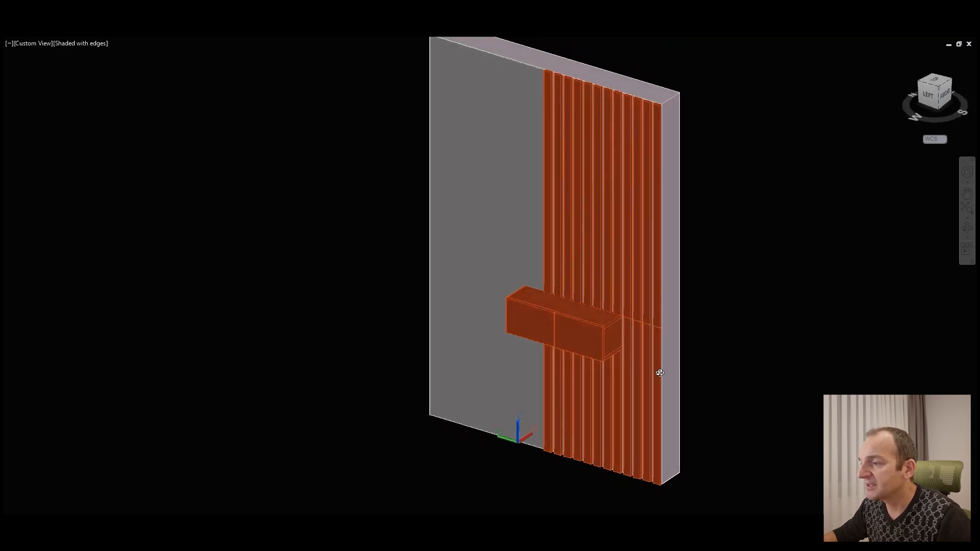
# Step: Examine the horizontal split in the vertical slats beside the floating cabinet
pyautogui.scroll(6, 663, 365)
pyautogui.scroll(-2, 586, 245)
pyautogui.scroll(-4, 604, 263)
pyautogui.scroll(5, 613, 269)
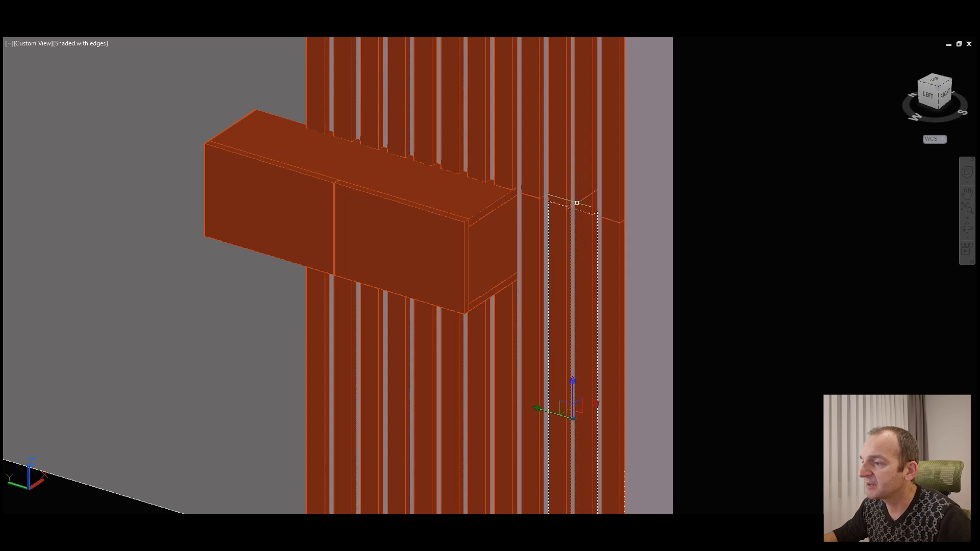
pyautogui.scroll(-2, 620, 301)
pyautogui.scroll(-5, 625, 291)
pyautogui.scroll(4, 625, 293)
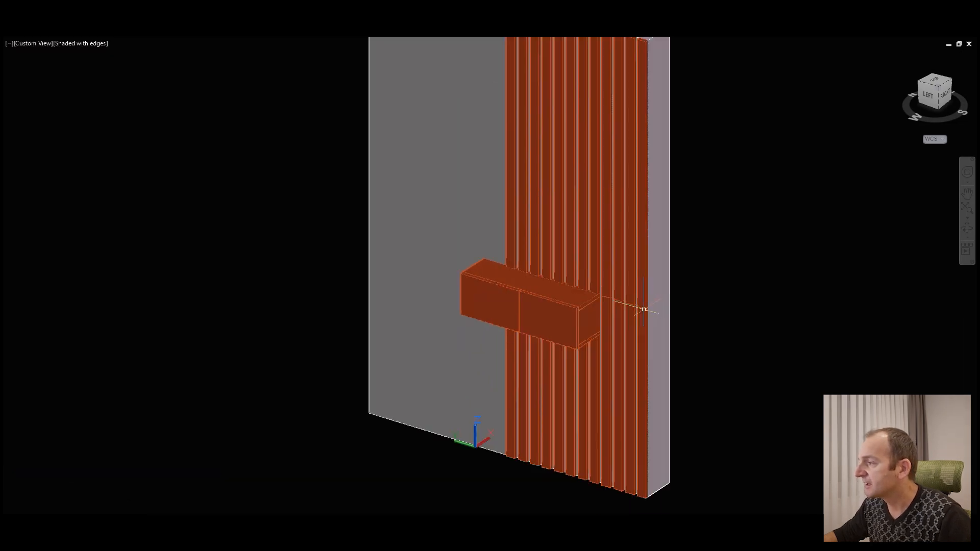
# Step: Examine the slats' upper ends, their spacing and the full wall panel from a higher viewpoint
pyautogui.click(968, 228)
pyautogui.moveTo(640, 192); pyautogui.dragTo(644, 219)
pyautogui.scroll(2, 635, 94)
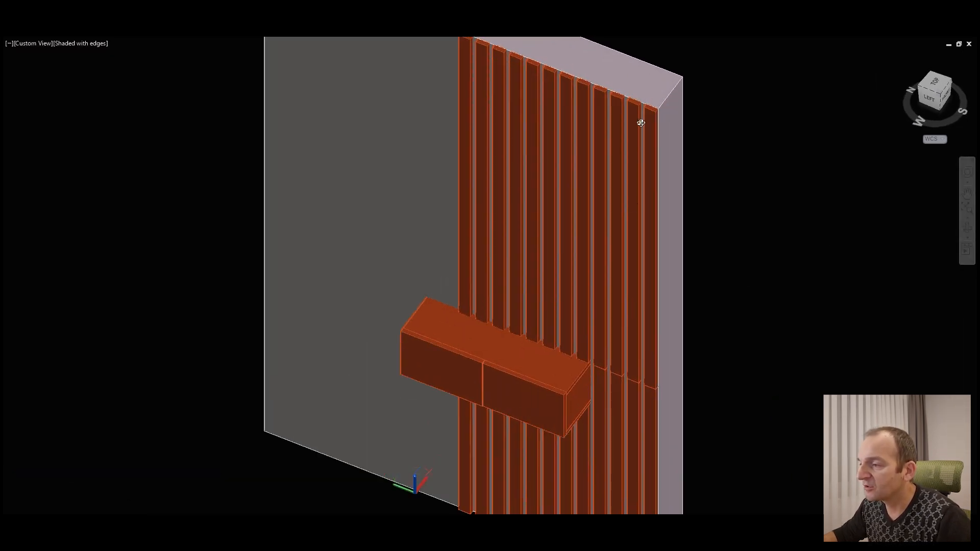
pyautogui.moveTo(660, 326); pyautogui.dragTo(647, 263, button='middle')
pyautogui.scroll(-1, 649, 263)
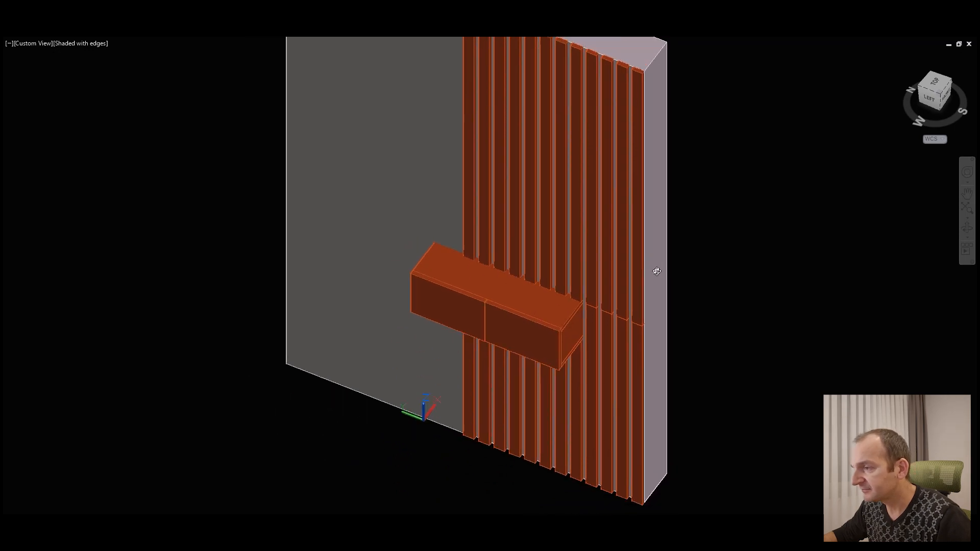
pyautogui.scroll(-2, 684, 293)
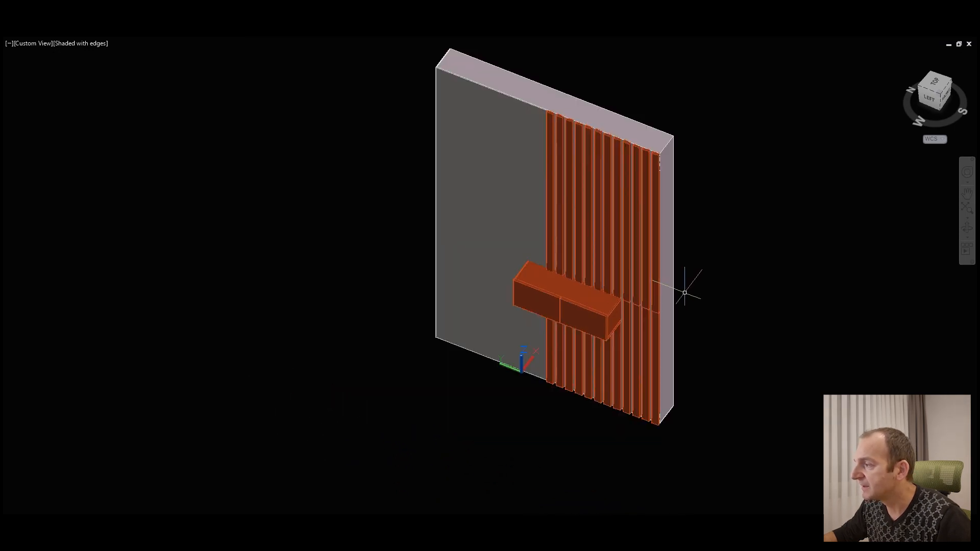
pyautogui.moveTo(658, 284)
pyautogui.mouseDown()
pyautogui.moveTo(704, 280)
pyautogui.moveTo(650, 284)
pyautogui.mouseUp()
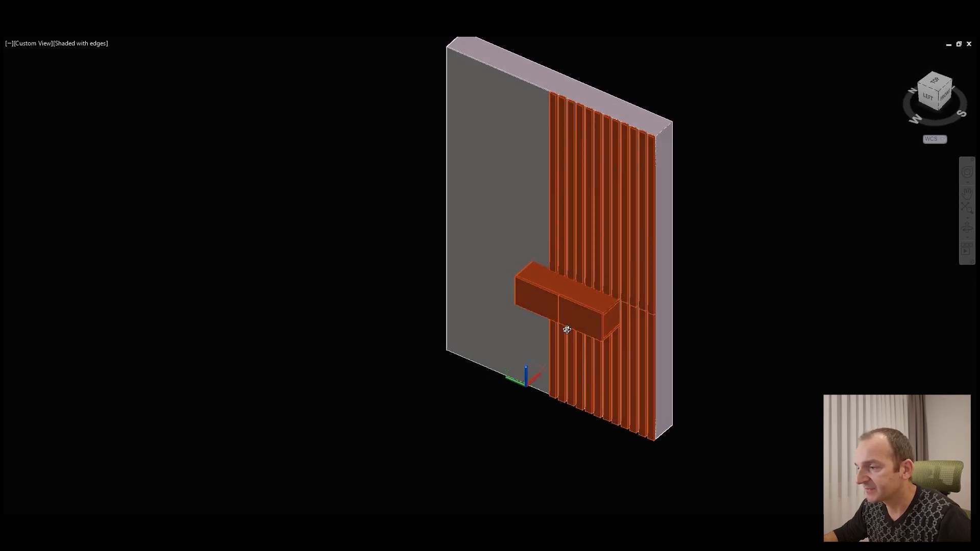
# Step: Examine the floating cabinet's side, top and two fronts against the slats from both sides
pyautogui.moveTo(574, 334); pyautogui.dragTo(670, 320)
pyautogui.scroll(6, 595, 328)
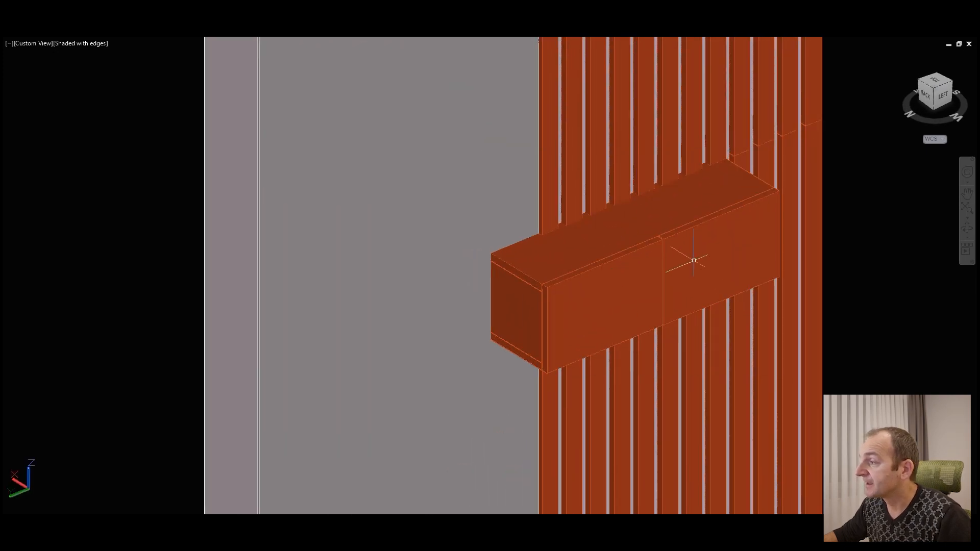
pyautogui.click(967, 227)
pyautogui.moveTo(747, 258); pyautogui.dragTo(629, 309)
pyautogui.scroll(-4, 630, 308)
pyautogui.moveTo(702, 163); pyautogui.dragTo(604, 241, button='middle')
pyautogui.scroll(-2, 604, 237)
pyautogui.moveTo(614, 286); pyautogui.dragTo(614, 267, button='middle')
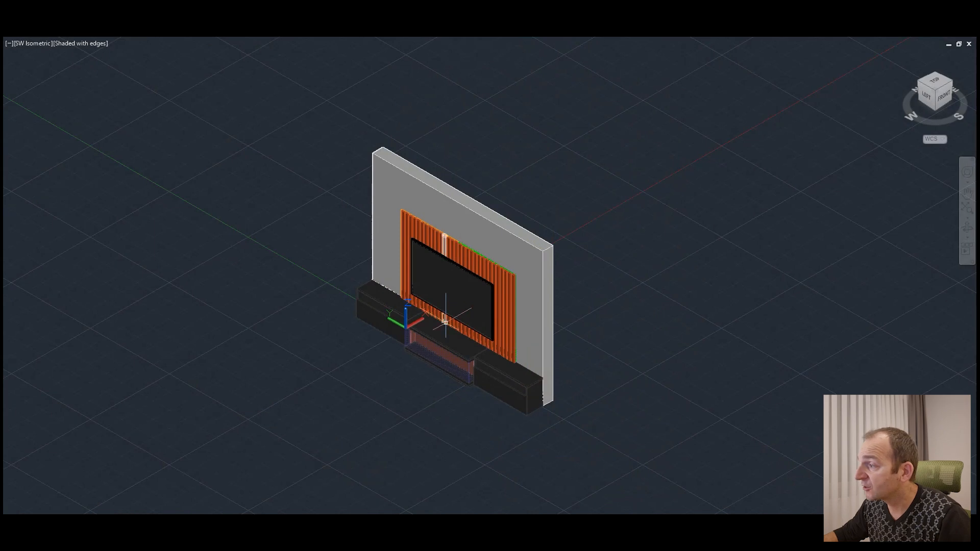
pyautogui.scroll(2, 445, 322)
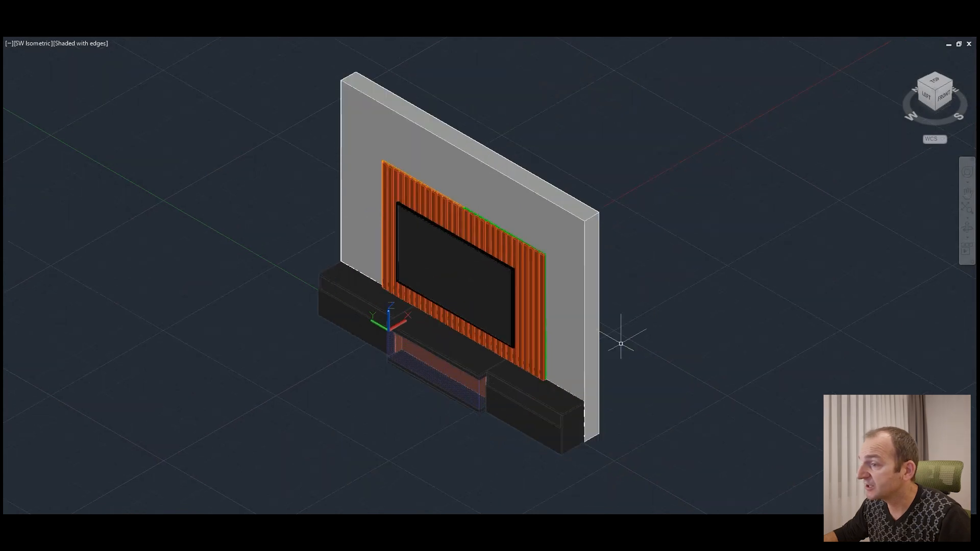
# Step: In the TV wall unit drawing, review the slatted panel, television and low cabinets, including the glass centre section
pyautogui.moveTo(859, 251); pyautogui.dragTo(601, 310)
pyautogui.scroll(7, 383, 420)
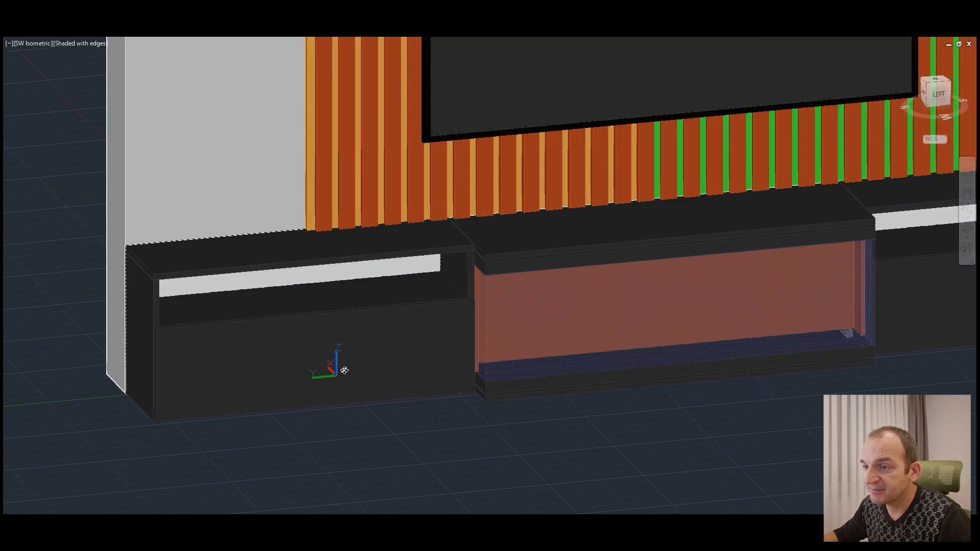
pyautogui.moveTo(344, 370); pyautogui.dragTo(584, 331)
pyautogui.press('Escape')
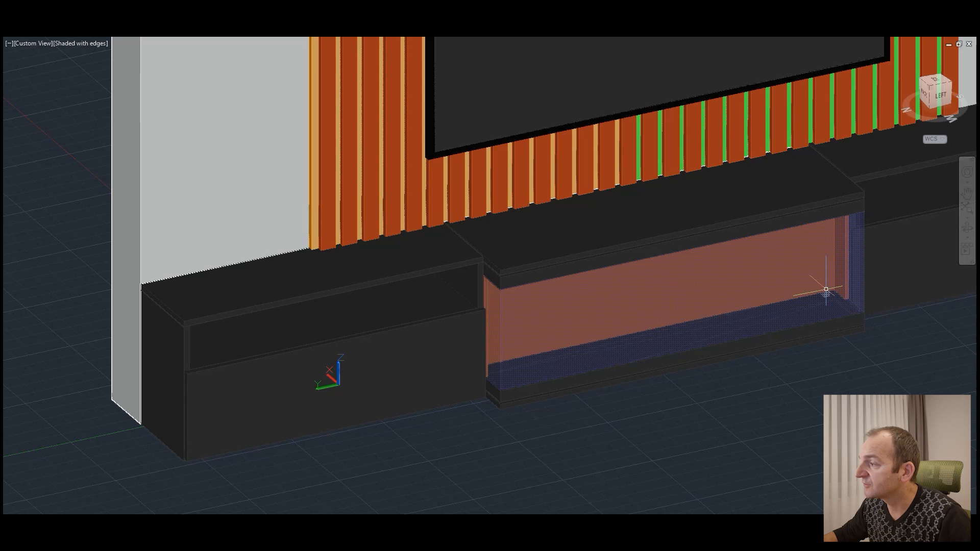
# Step: Move the right low cabinet's drawer front straight forward to expose the drawer box
pyautogui.click(966, 228)
pyautogui.moveTo(874, 284); pyautogui.dragTo(788, 351)
pyautogui.moveTo(788, 351); pyautogui.dragTo(545, 293, button='middle')
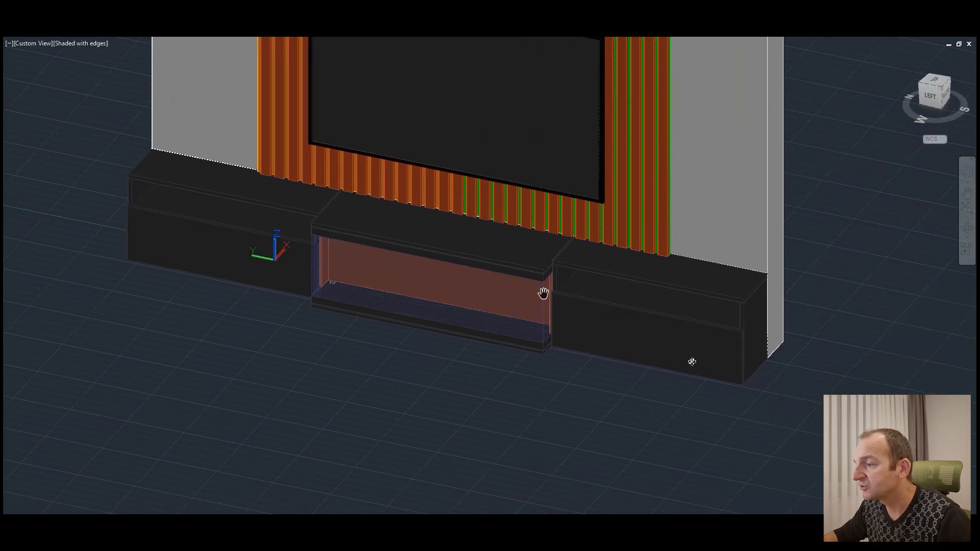
pyautogui.scroll(4, 692, 361)
pyautogui.press('Escape')
pyautogui.click(651, 325)
pyautogui.click(645, 313)
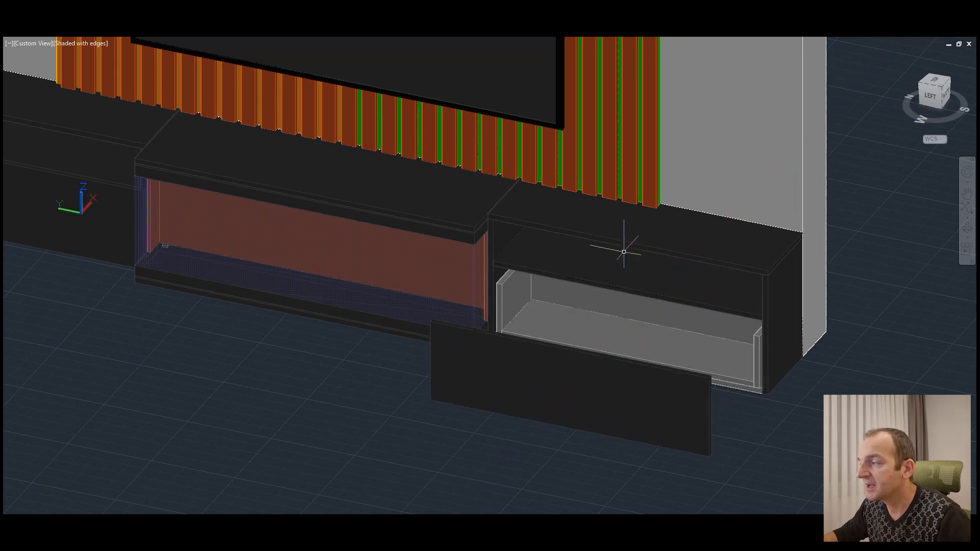
# Step: Examine the exposed drawer box and the open compartment above it in the right low cabinet
pyautogui.scroll(4, 635, 255)
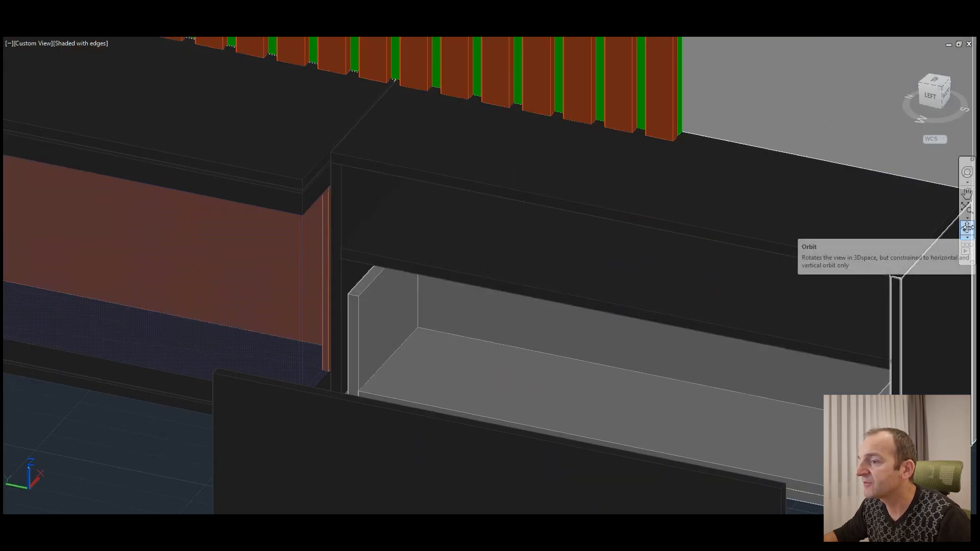
pyautogui.click(966, 228)
pyautogui.moveTo(691, 313); pyautogui.dragTo(658, 342)
pyautogui.press('Escape')
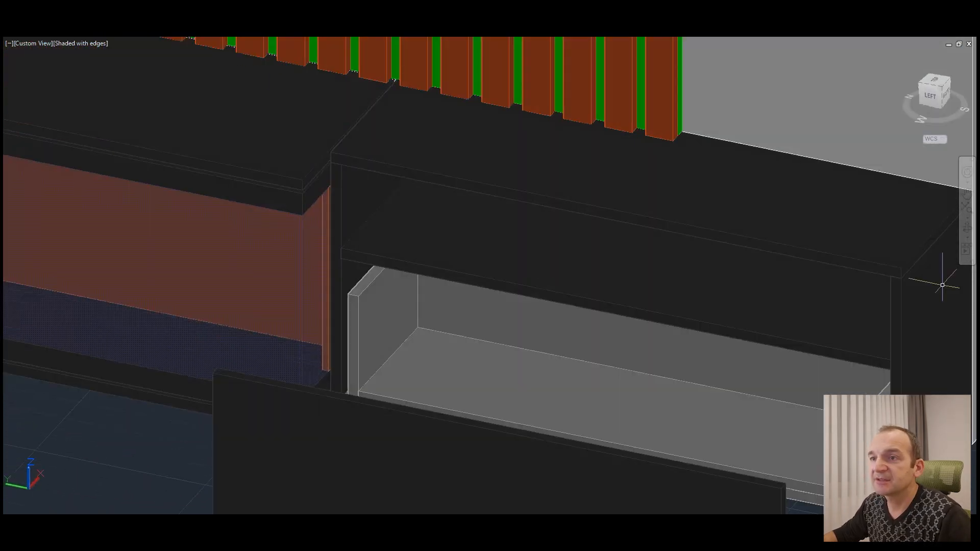
# Step: Undo the forward move of the right low cabinet's drawer front
pyautogui.scroll(-4, 247, 46)
pyautogui.moveTo(247, 46); pyautogui.dragTo(448, 159, button='middle')
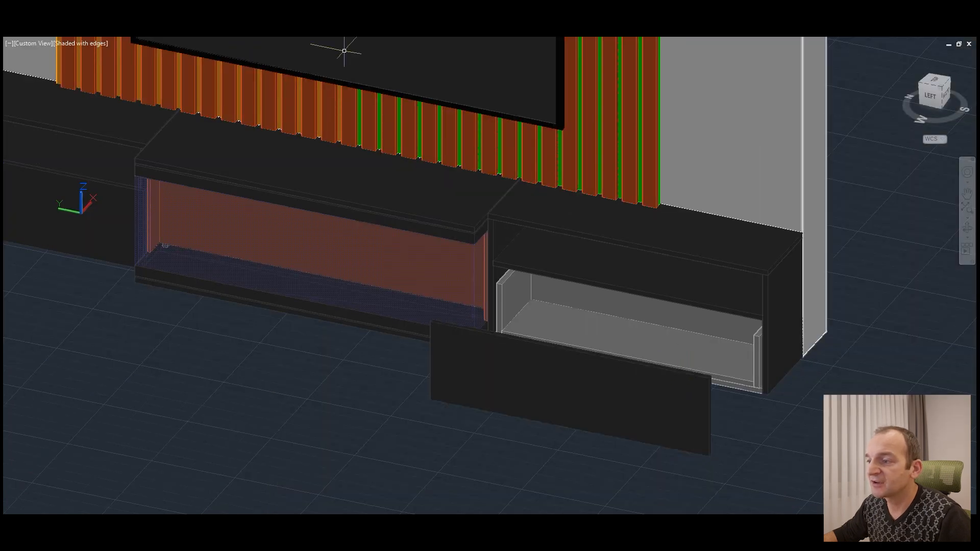
pyautogui.hotkey('ctrl', 'z')
pyautogui.moveTo(482, 216); pyautogui.dragTo(629, 423, button='middle')
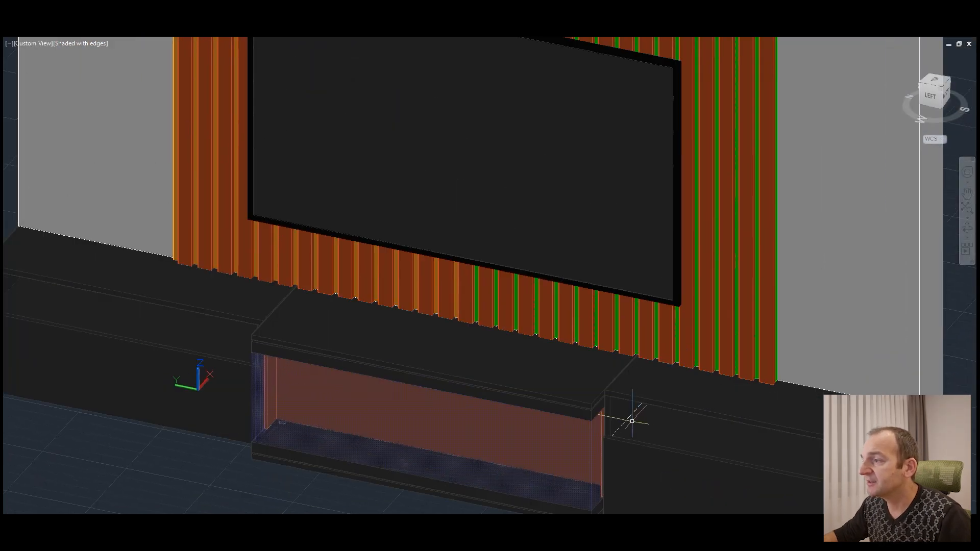
# Step: Examine the slats and green backing panel around the television, especially at the upper right corner
pyautogui.scroll(-4, 680, 393)
pyautogui.moveTo(700, 251); pyautogui.dragTo(689, 310, button='middle')
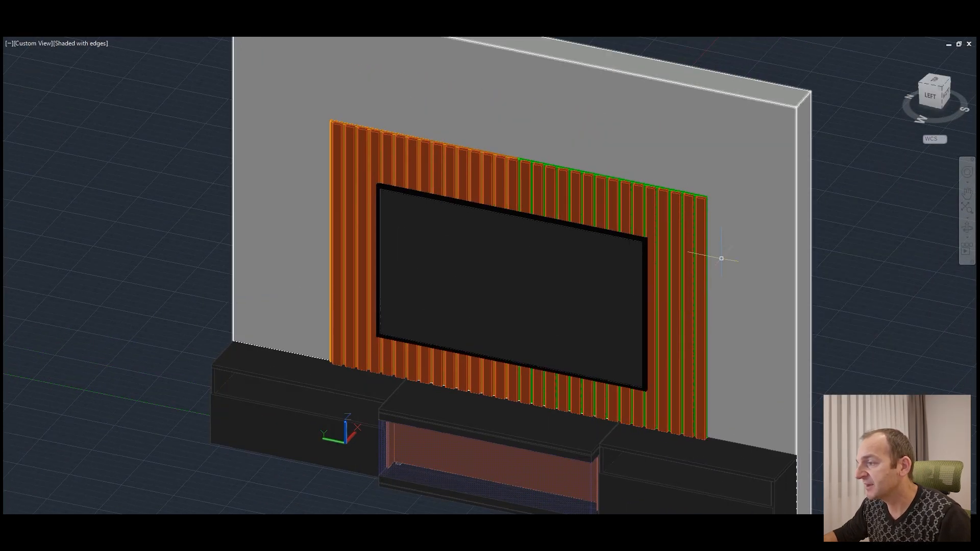
pyautogui.scroll(2, 728, 229)
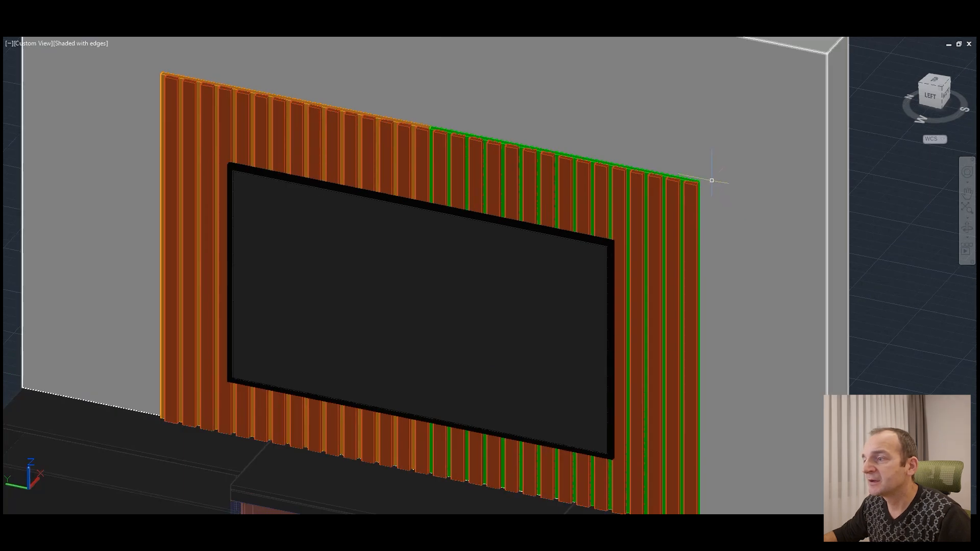
pyautogui.scroll(5, 705, 202)
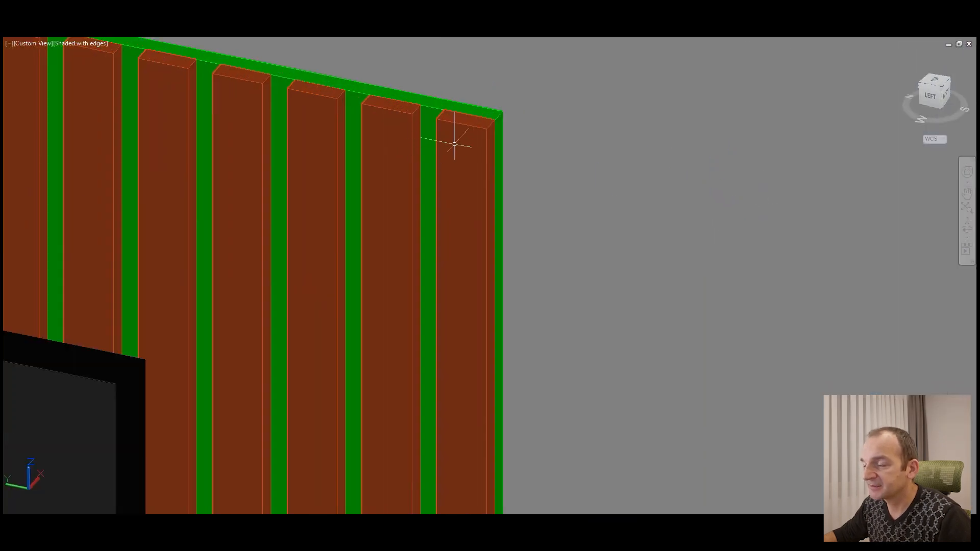
pyautogui.scroll(-4, 490, 124)
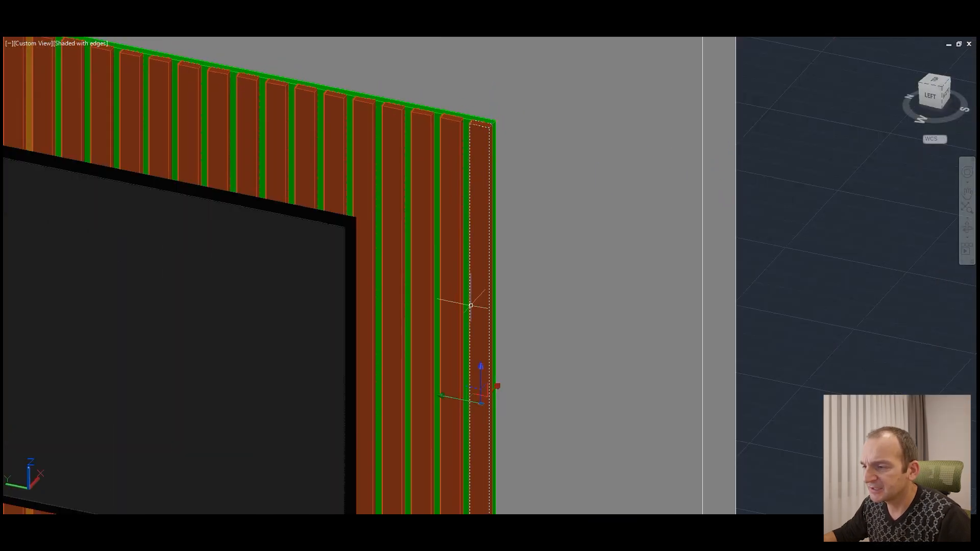
# Step: Examine the end slats against the edge of the green backing panel at close range from several angles
pyautogui.scroll(-5, 470, 302)
pyautogui.scroll(5, 506, 150)
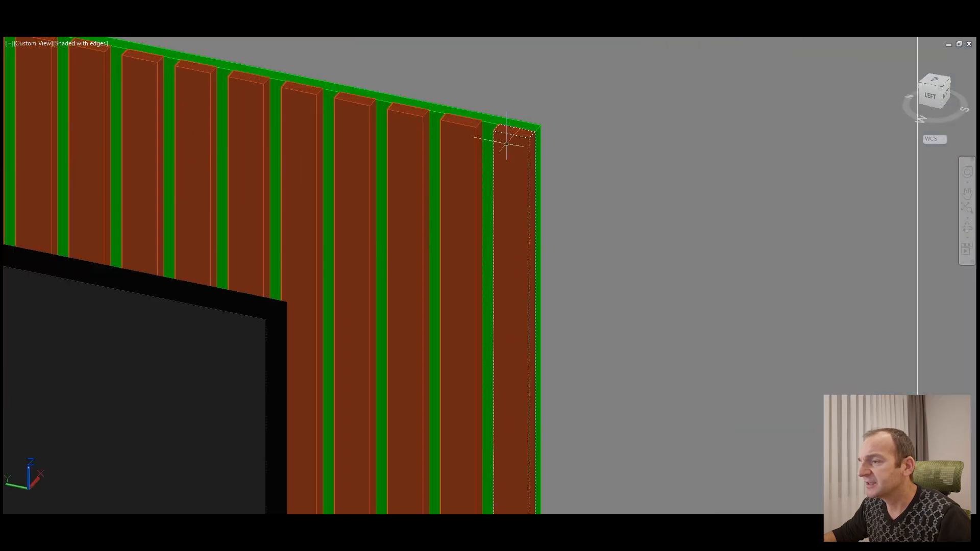
pyautogui.scroll(2, 507, 150)
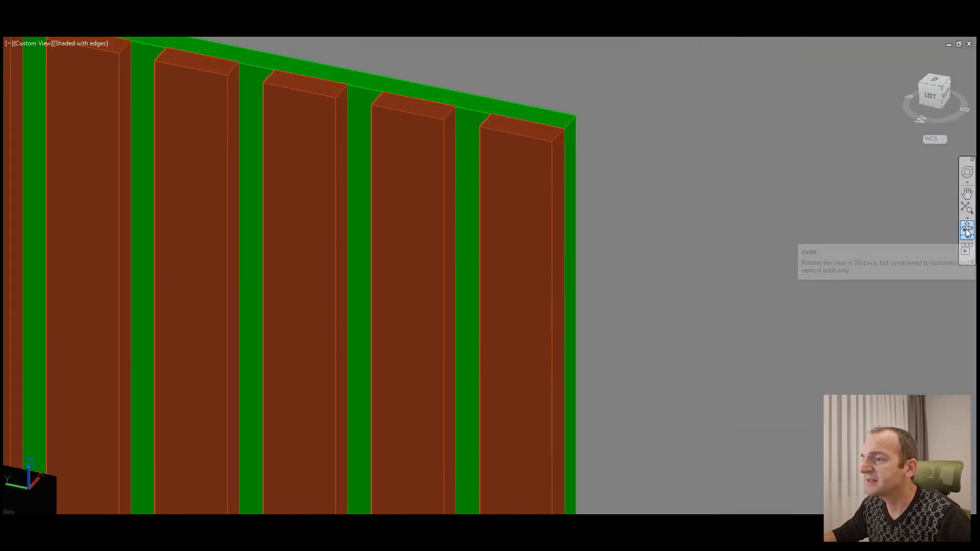
pyautogui.keyDown('shift'); pyautogui.moveTo(604, 221); pyautogui.dragTo(632, 219, button='middle'); pyautogui.keyUp('shift')
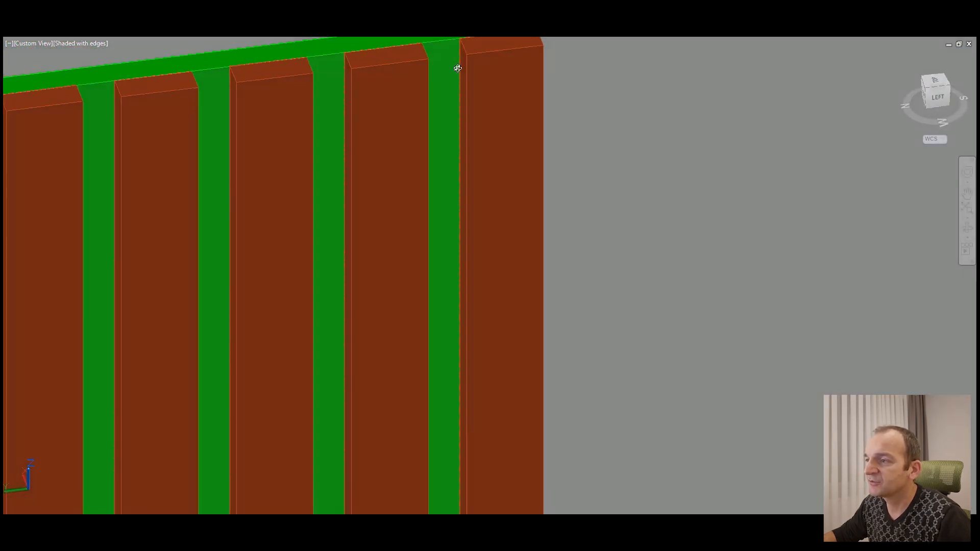
pyautogui.keyDown('shift'); pyautogui.moveTo(568, 176); pyautogui.dragTo(452, 206, button='middle'); pyautogui.keyUp('shift')
pyautogui.keyDown('shift'); pyautogui.moveTo(511, 225); pyautogui.dragTo(711, 351, button='middle'); pyautogui.keyUp('shift')
pyautogui.scroll(-3, 709, 350)
pyautogui.scroll(-1, 409, 153)
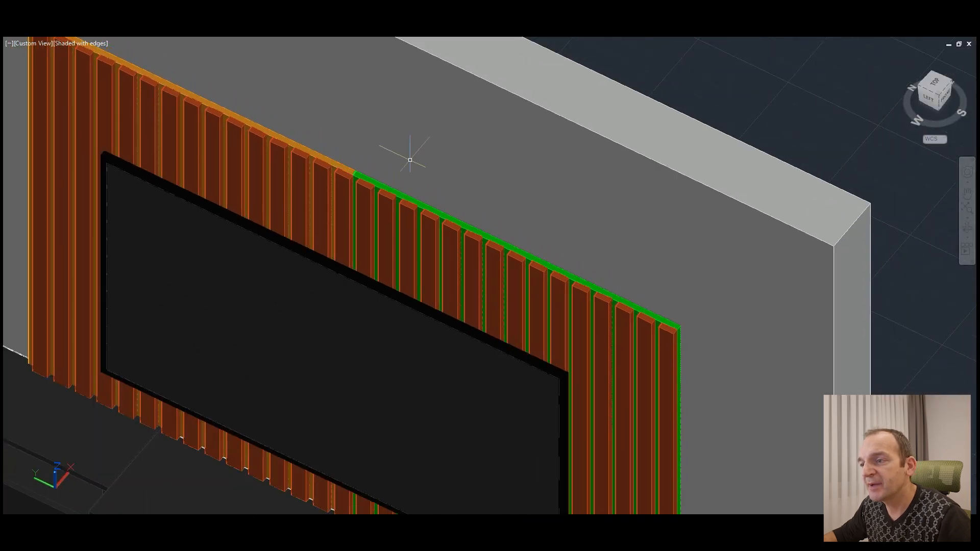
# Step: Examine the slats along the seam between the orange and green backing panels, and the TV wall unit as a whole
pyautogui.click(368, 178)
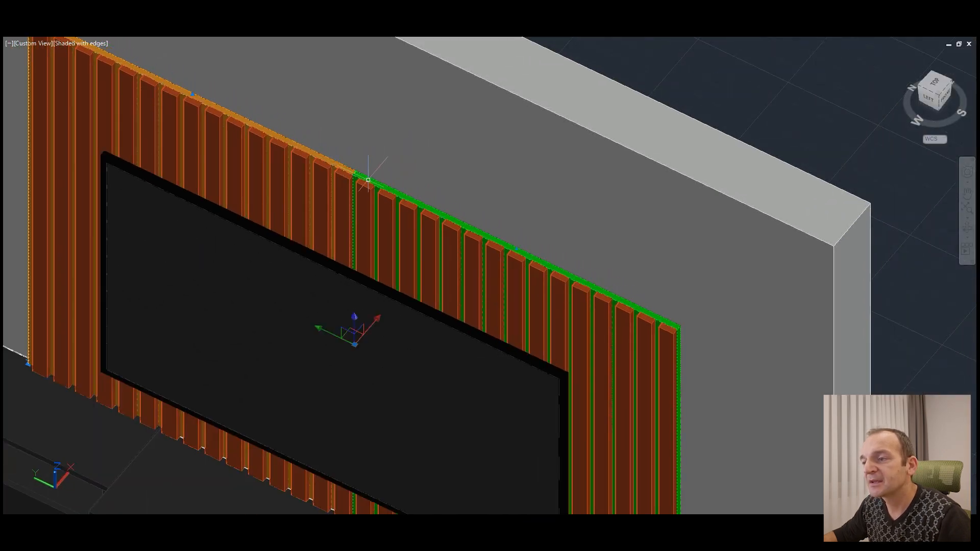
pyautogui.click(514, 260)
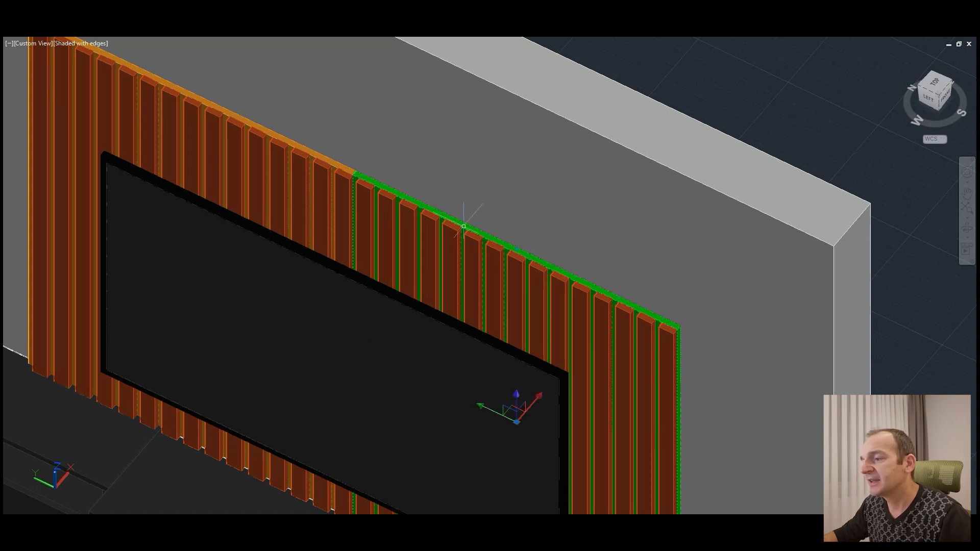
pyautogui.scroll(-5, 463, 226)
pyautogui.scroll(5, 496, 230)
pyautogui.scroll(-3, 496, 231)
pyautogui.click(967, 228)
pyautogui.moveTo(630, 306); pyautogui.dragTo(701, 309)
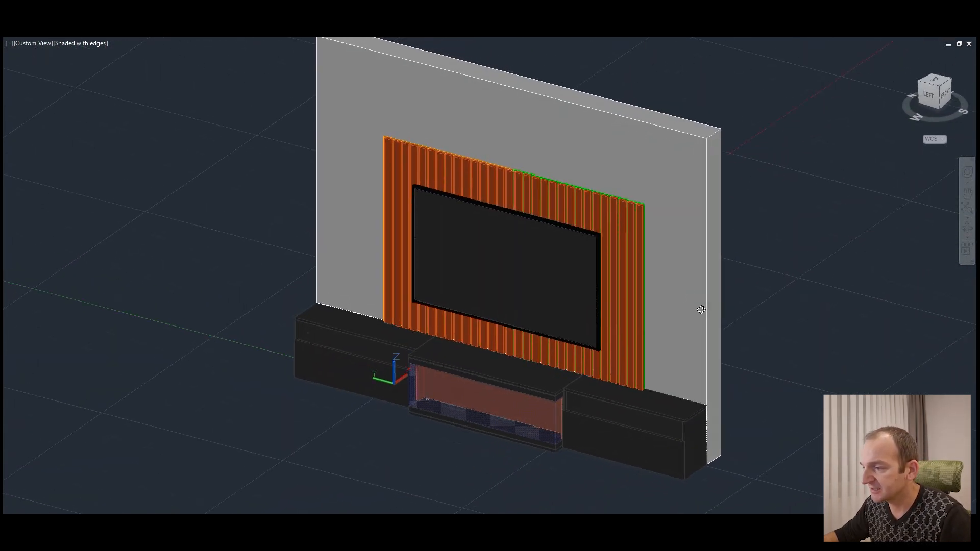
pyautogui.moveTo(660, 485); pyautogui.dragTo(633, 461, button='middle')
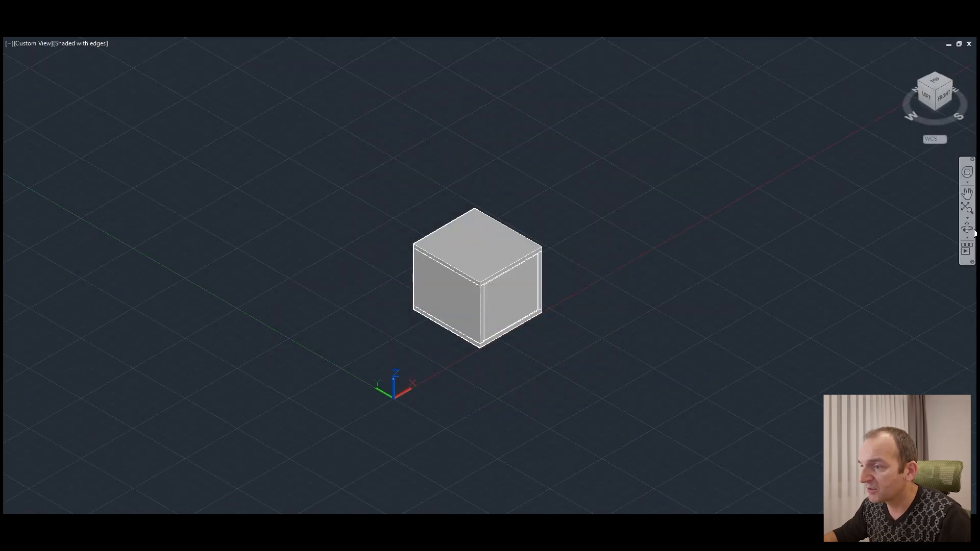
# Step: Examine the box cabinet model's front panel, sides, top and edge joints from the front and side
pyautogui.moveTo(532, 307); pyautogui.dragTo(484, 277)
pyautogui.scroll(4, 494, 258)
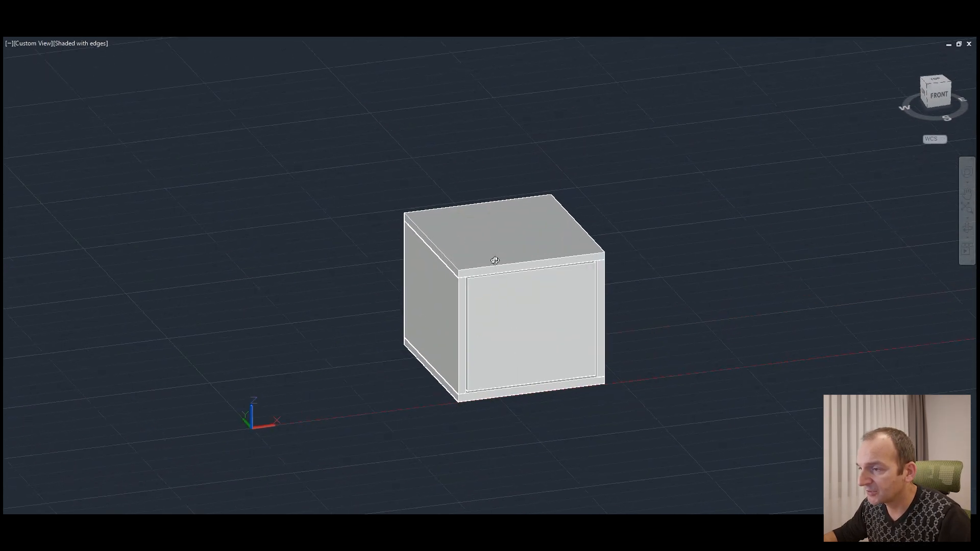
pyautogui.moveTo(534, 365)
pyautogui.mouseDown()
pyautogui.moveTo(507, 365)
pyautogui.moveTo(459, 324)
pyautogui.moveTo(501, 358)
pyautogui.moveTo(718, 378)
pyautogui.moveTo(763, 377)
pyautogui.moveTo(833, 334)
pyautogui.moveTo(612, 381)
pyautogui.moveTo(539, 382)
pyautogui.mouseUp()
pyautogui.scroll(-1, 512, 288)
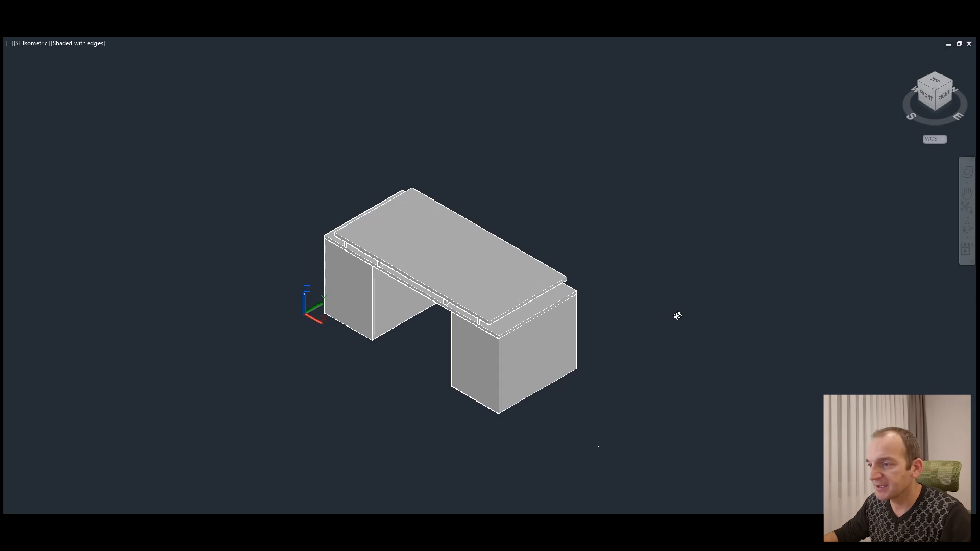
# Step: Examine the desk model's raised top, spacers and two pedestals from the front, sides and back
pyautogui.moveTo(583, 344); pyautogui.dragTo(547, 339)
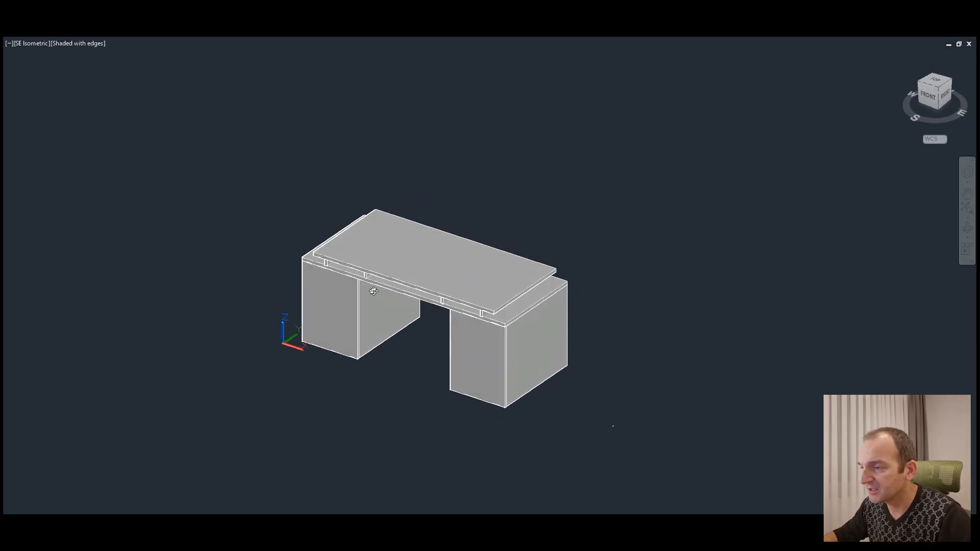
pyautogui.moveTo(372, 290); pyautogui.dragTo(498, 352, button='middle')
pyautogui.scroll(4, 539, 385)
pyautogui.scroll(3, 599, 437)
pyautogui.moveTo(558, 422); pyautogui.dragTo(565, 363)
pyautogui.moveTo(278, 301); pyautogui.dragTo(296, 304)
pyautogui.moveTo(436, 338); pyautogui.dragTo(365, 340)
pyautogui.scroll(2, 327, 246)
pyautogui.moveTo(382, 290); pyautogui.dragTo(438, 341)
pyautogui.moveTo(734, 332); pyautogui.dragTo(434, 370)
# Step: Move the right pedestal's door straight forward to expose the drawers behind it
pyautogui.moveTo(609, 267); pyautogui.dragTo(412, 311, button='middle')
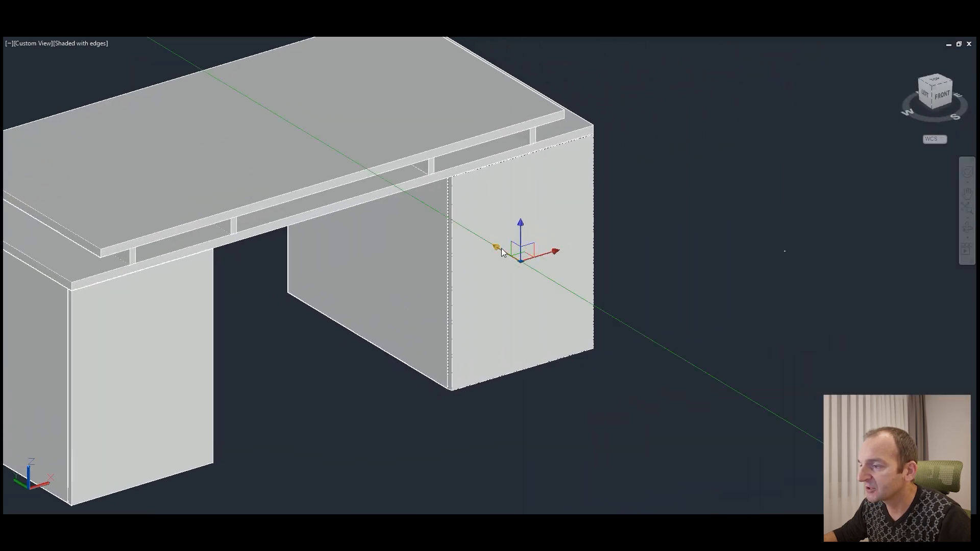
pyautogui.click(509, 254)
pyautogui.press('Escape')
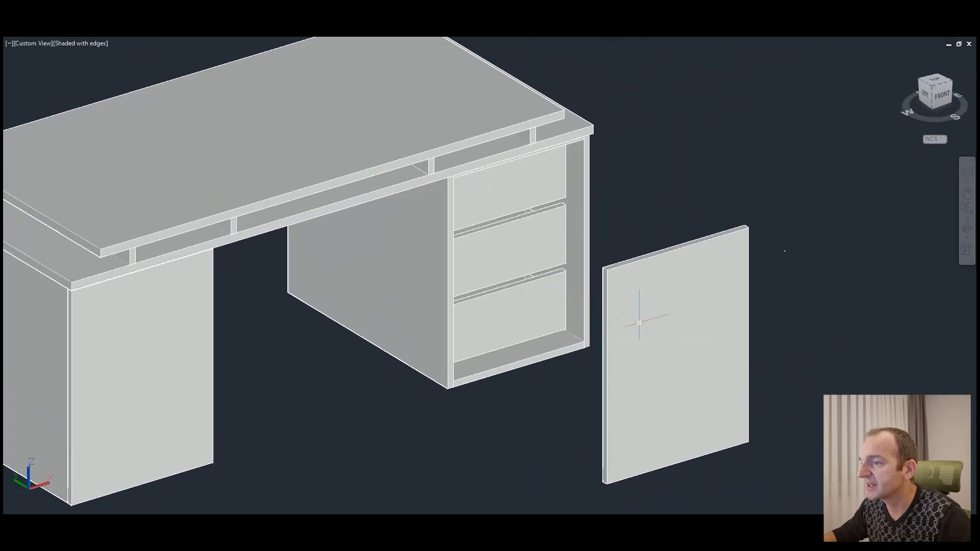
# Step: Examine the three drawer fronts in the right pedestal, including the gaps between them and beside the side panel
pyautogui.scroll(3, 561, 265)
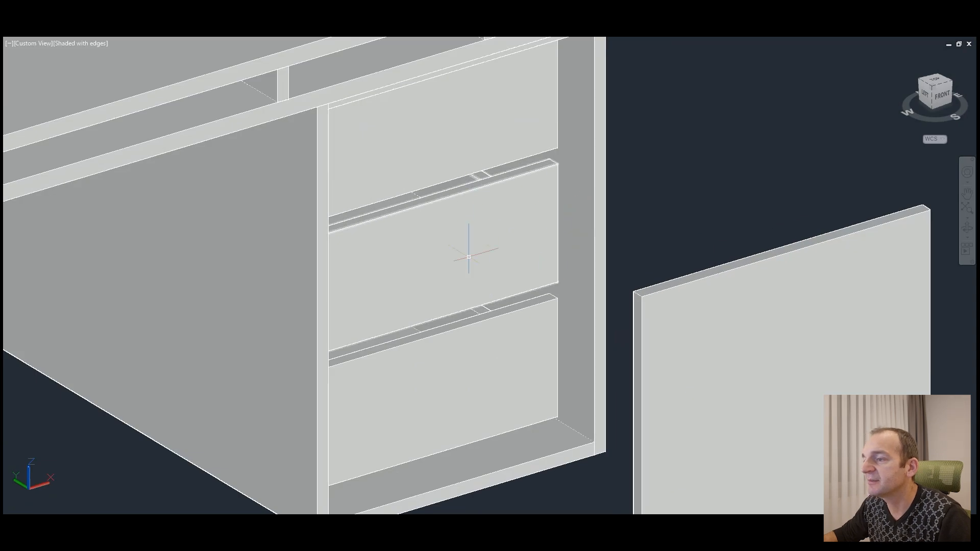
pyautogui.moveTo(476, 193); pyautogui.dragTo(476, 306, button='middle')
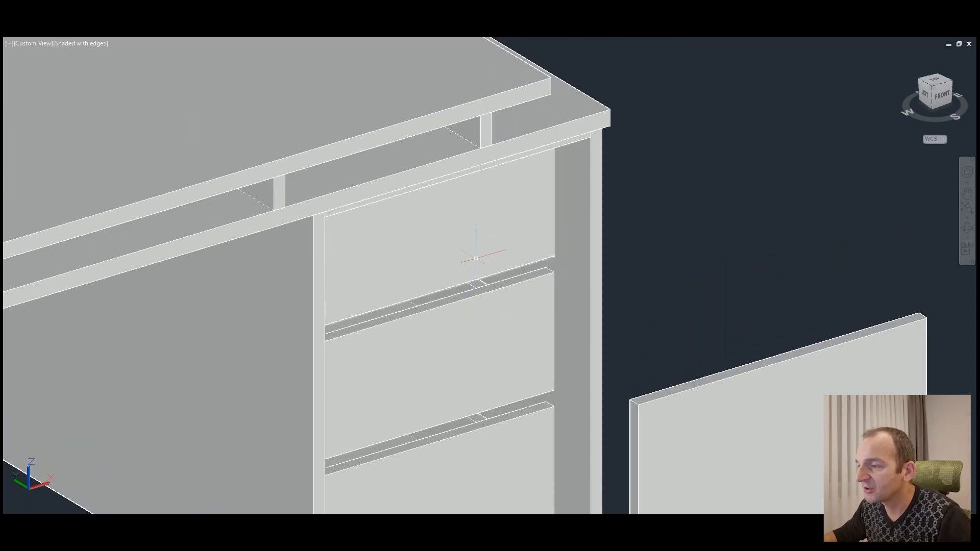
pyautogui.scroll(-2, 476, 258)
pyautogui.click(669, 333)
pyautogui.press('Escape')
pyautogui.scroll(5, 510, 222)
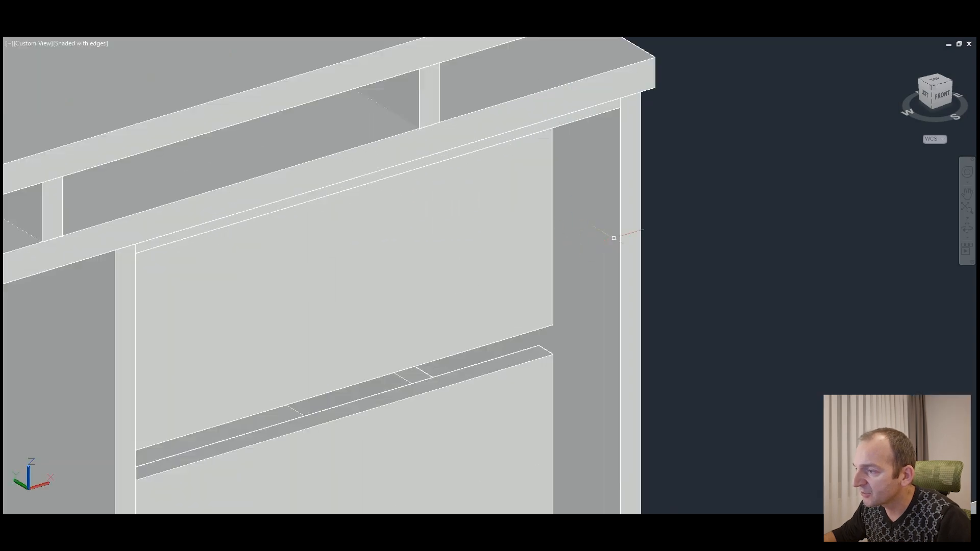
pyautogui.scroll(1, 591, 318)
pyautogui.moveTo(591, 320); pyautogui.dragTo(586, 229, button='middle')
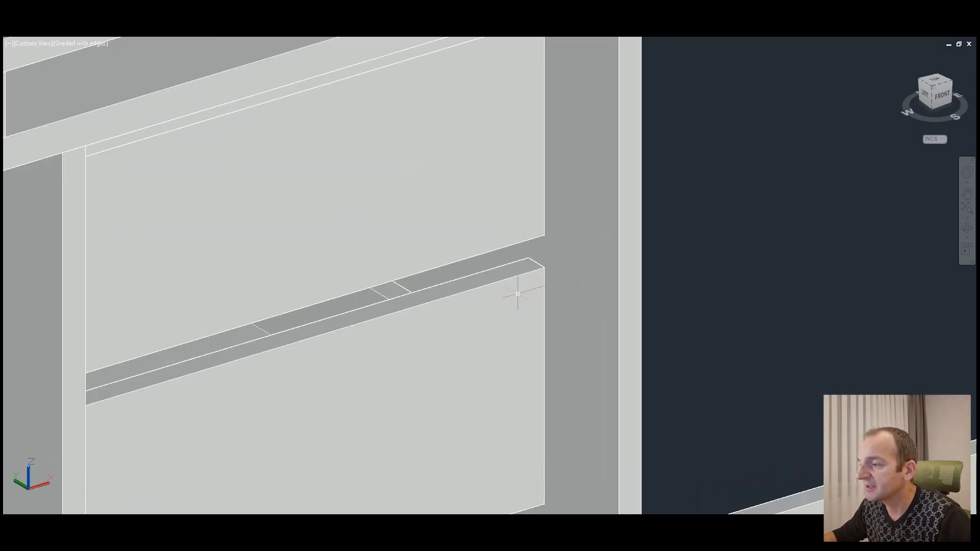
pyautogui.scroll(-4, 576, 288)
pyautogui.scroll(-6, 560, 262)
pyautogui.moveTo(494, 326); pyautogui.dragTo(520, 329, button='middle')
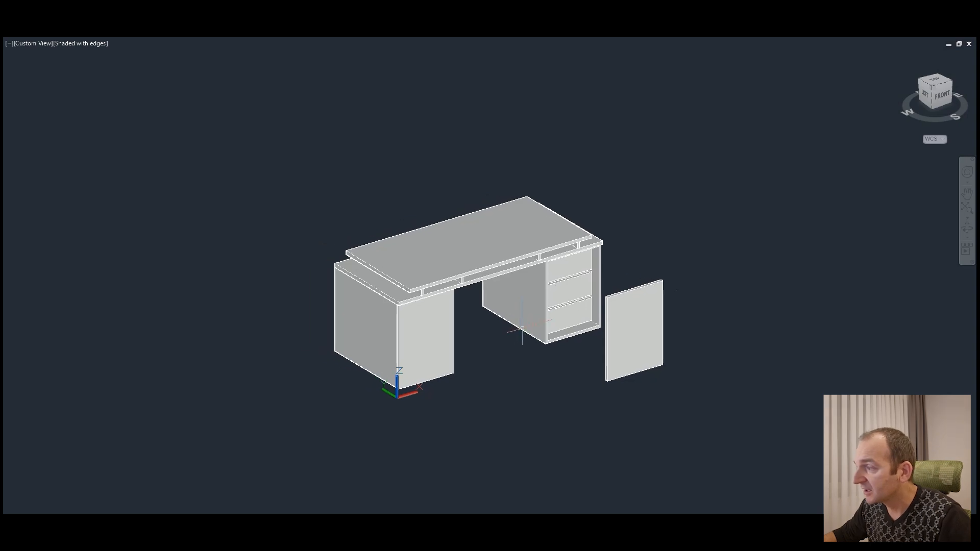
# Step: Move the desk's top drawer straight forward out of the right pedestal, past the detached door
pyautogui.click(967, 228)
pyautogui.moveTo(617, 280)
pyautogui.mouseDown()
pyautogui.moveTo(499, 291)
pyautogui.moveTo(602, 279)
pyautogui.mouseUp()
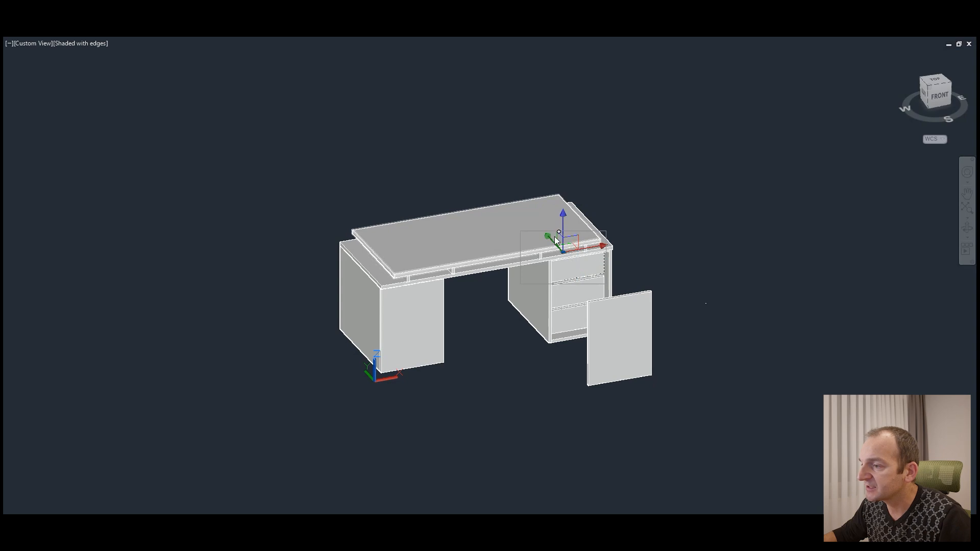
pyautogui.click(555, 243)
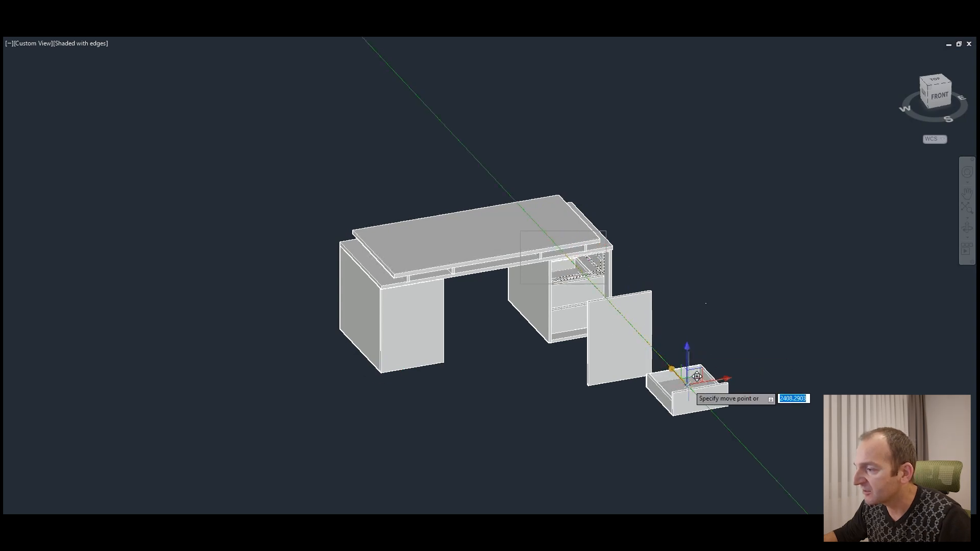
pyautogui.click(697, 412)
# Step: Examine the removed drawer's front, sides, back and bottom panel
pyautogui.scroll(5, 720, 412)
pyautogui.scroll(3, 565, 231)
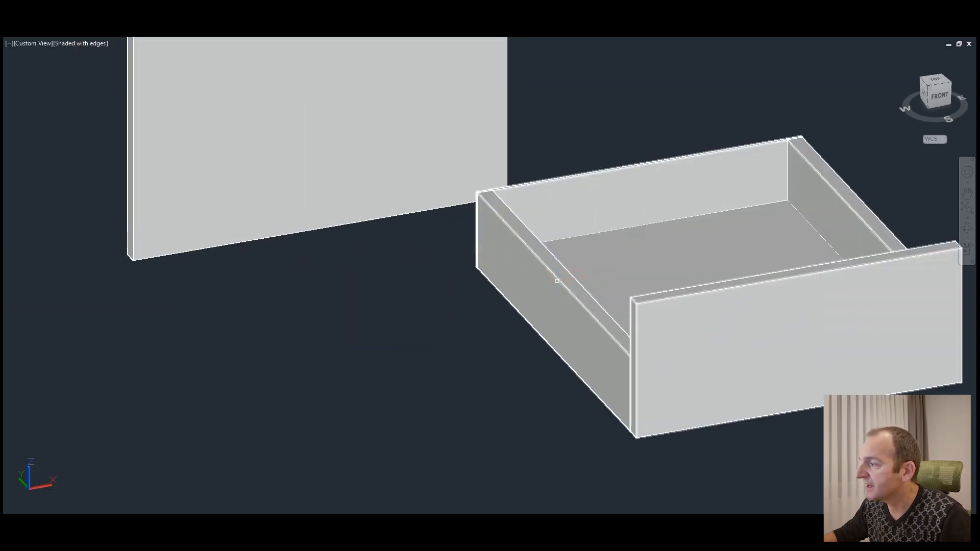
pyautogui.keyDown('shift'); pyautogui.moveTo(655, 305); pyautogui.dragTo(733, 305, button='middle'); pyautogui.keyUp('shift')
pyautogui.scroll(-3, 672, 315)
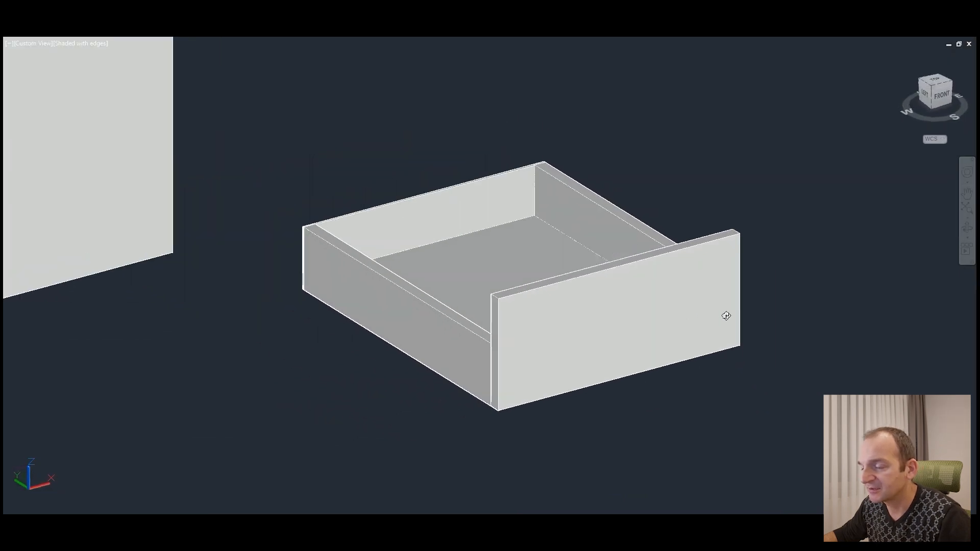
pyautogui.click(588, 308)
pyautogui.click(527, 260)
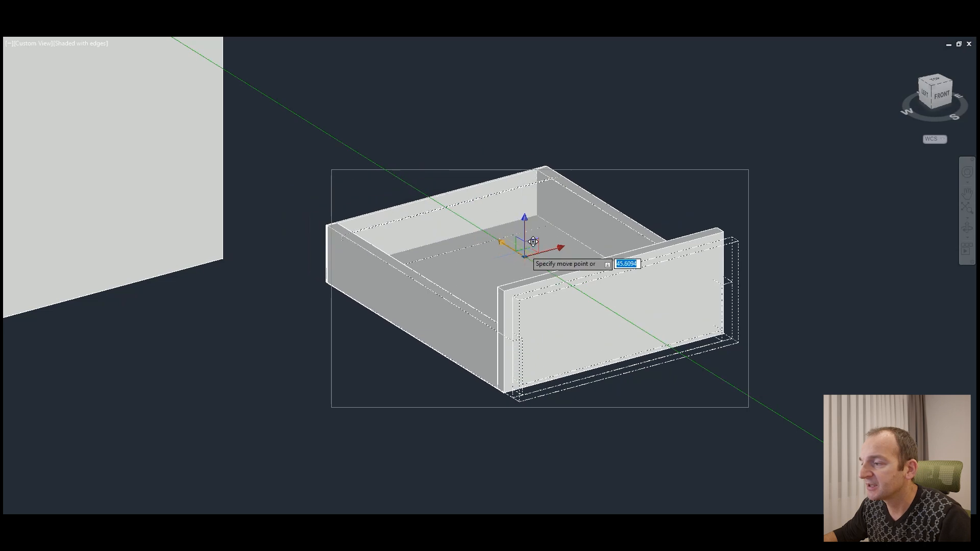
pyautogui.press('Escape')
pyautogui.press('Escape')
pyautogui.scroll(-6, 677, 324)
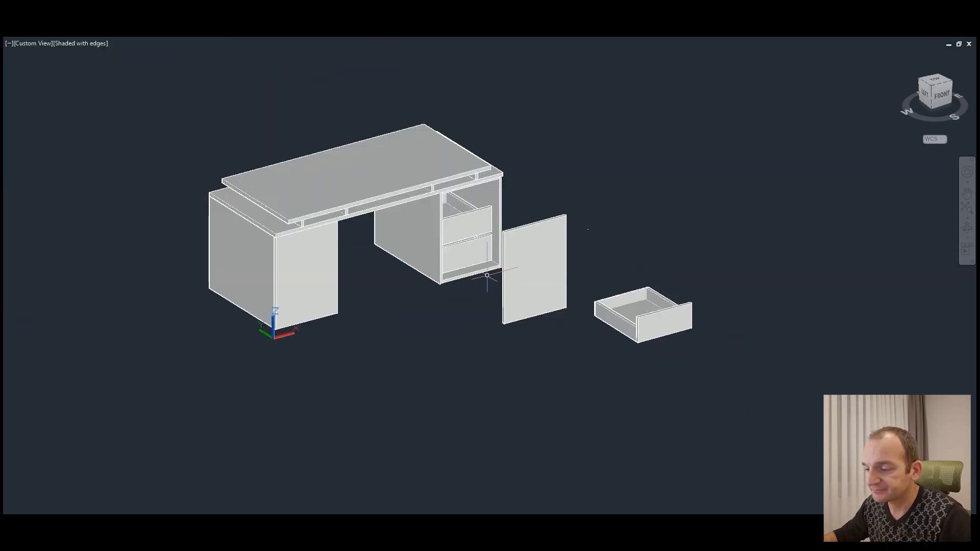